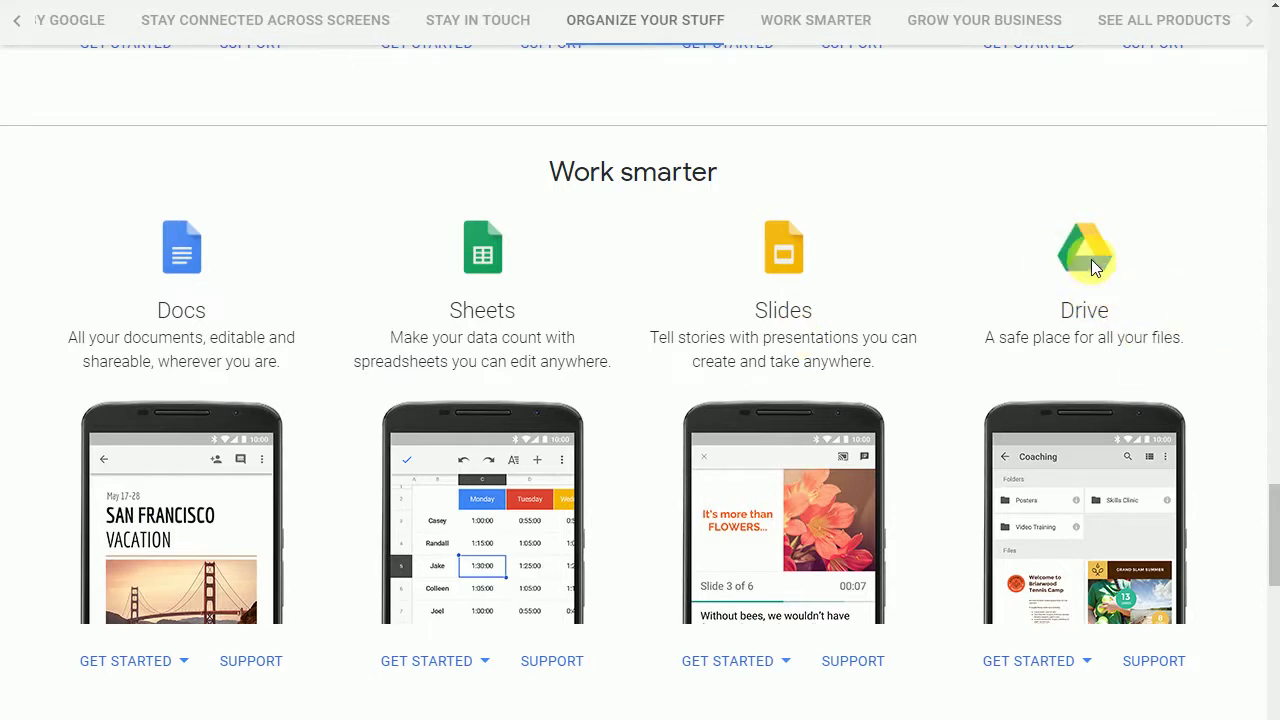
# - Go from the Google products page to the ESPRITRENTIER.FR trading journal spreadsheet and read its copying instructions
pyautogui.scroll(5, 1093, 302)
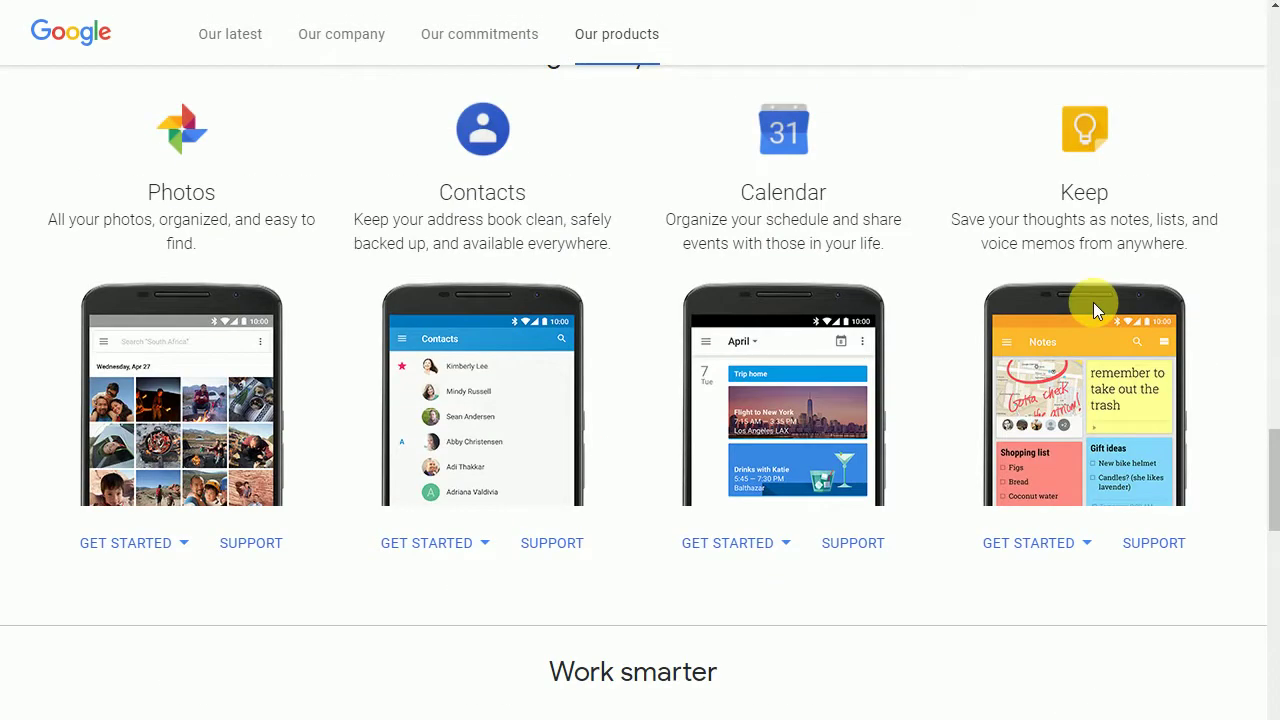
pyautogui.scroll(8, 1085, 260)
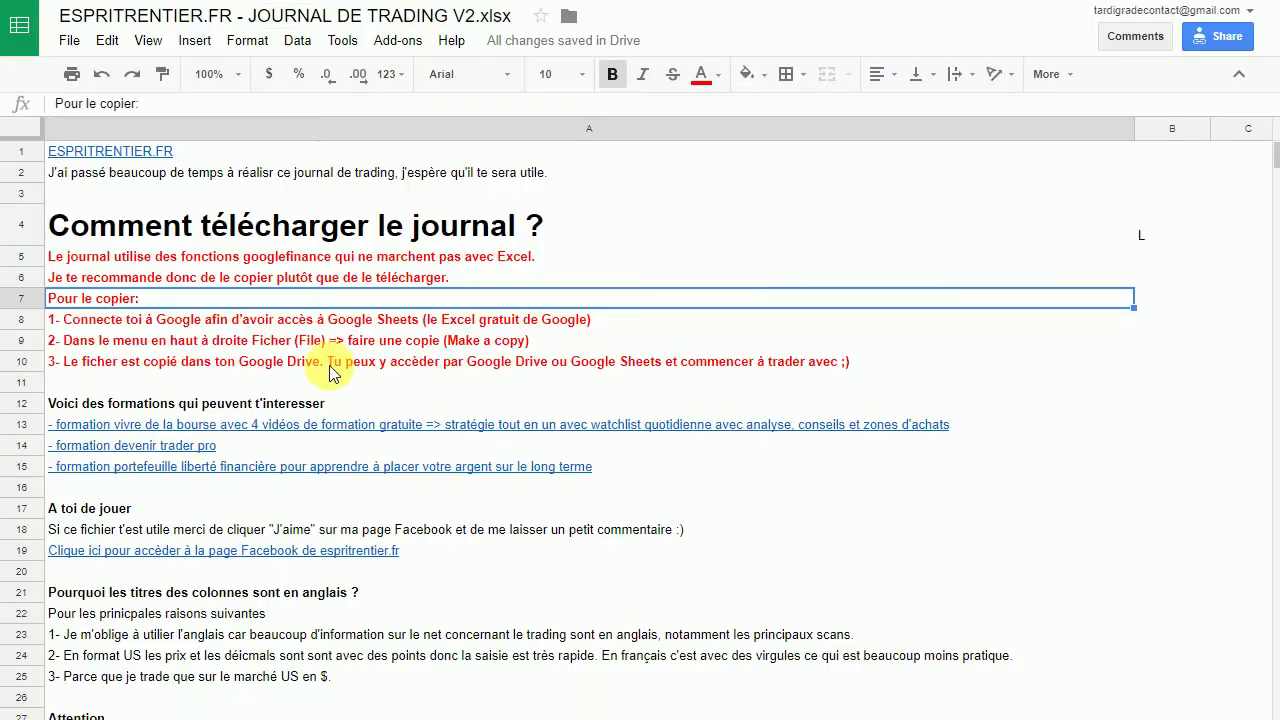
pyautogui.click(550, 358)
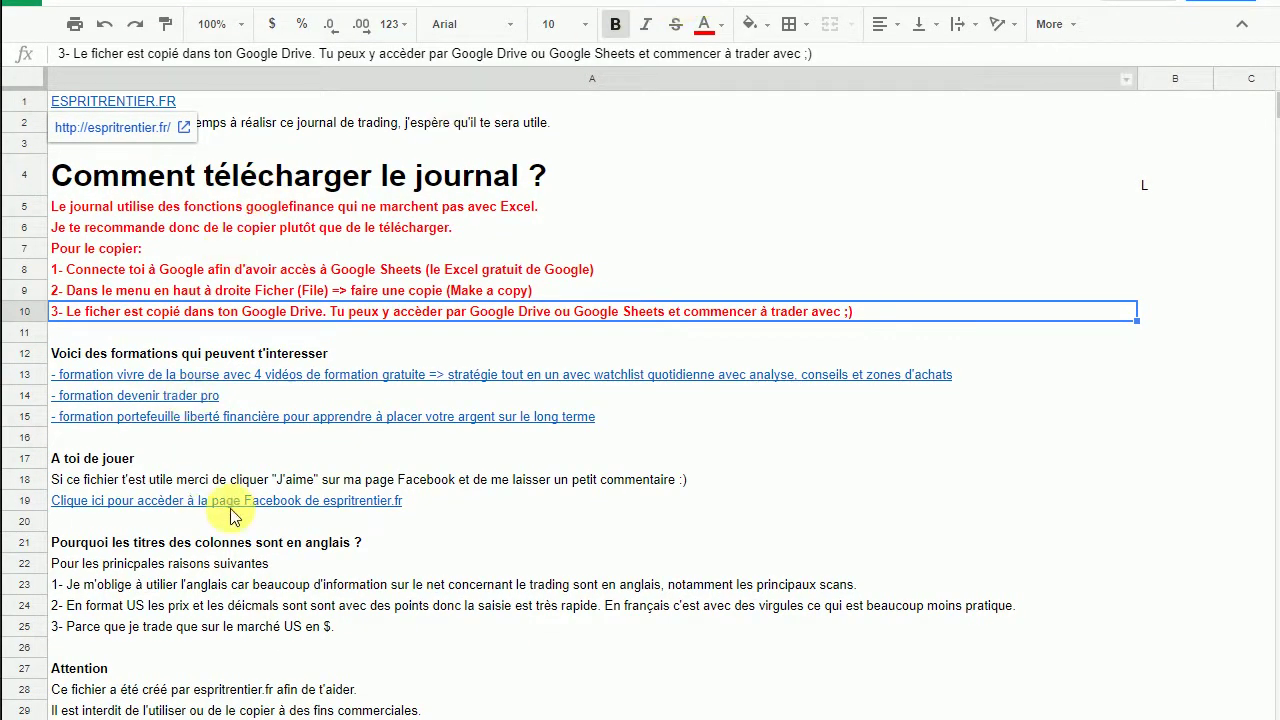
pyautogui.scroll(-1, 225, 403)
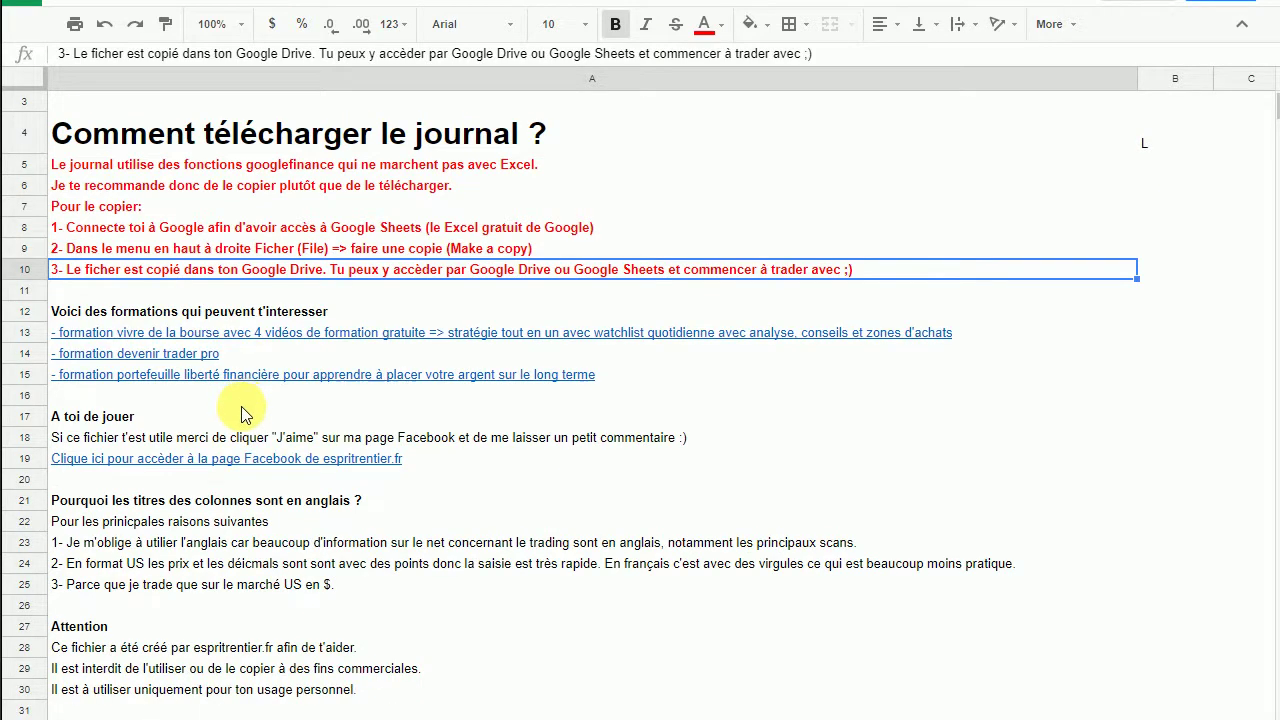
pyautogui.scroll(1, 284, 449)
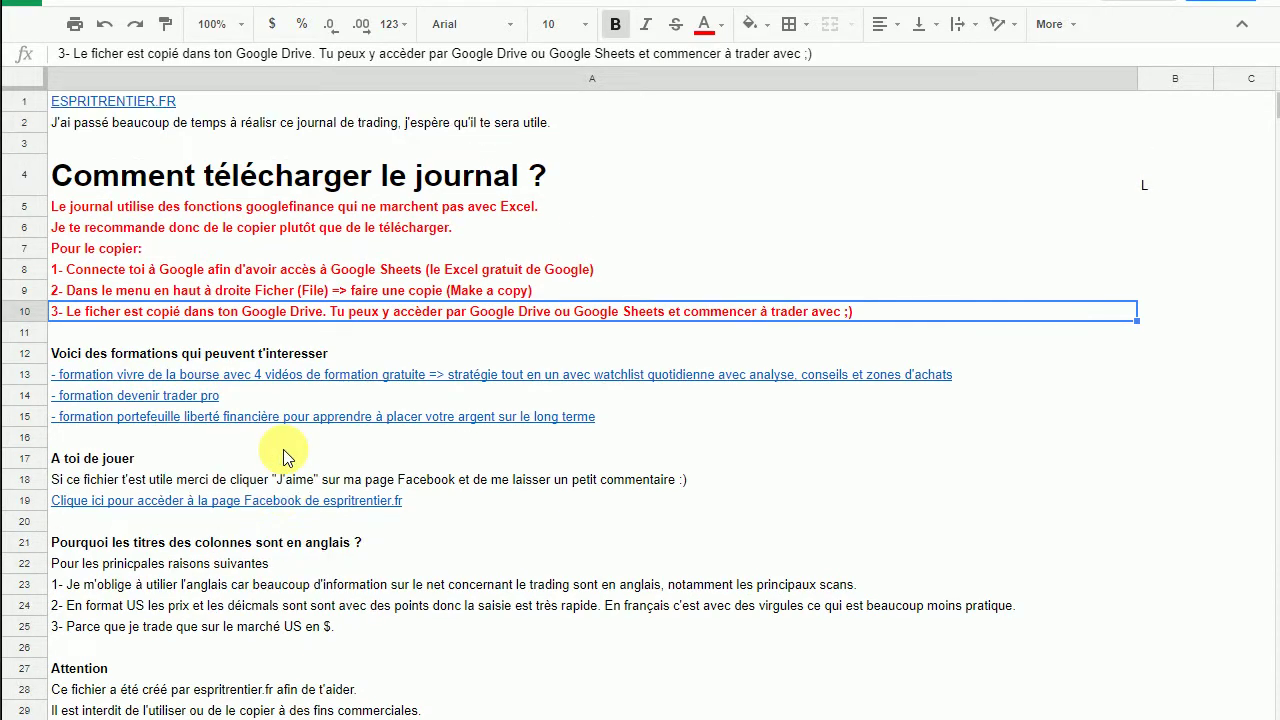
# - Switch to the trade journal sheet and examine the position colour legend and the summary labels above the table
pyautogui.hotkey('ctrl', 'shift', 'pagedown')
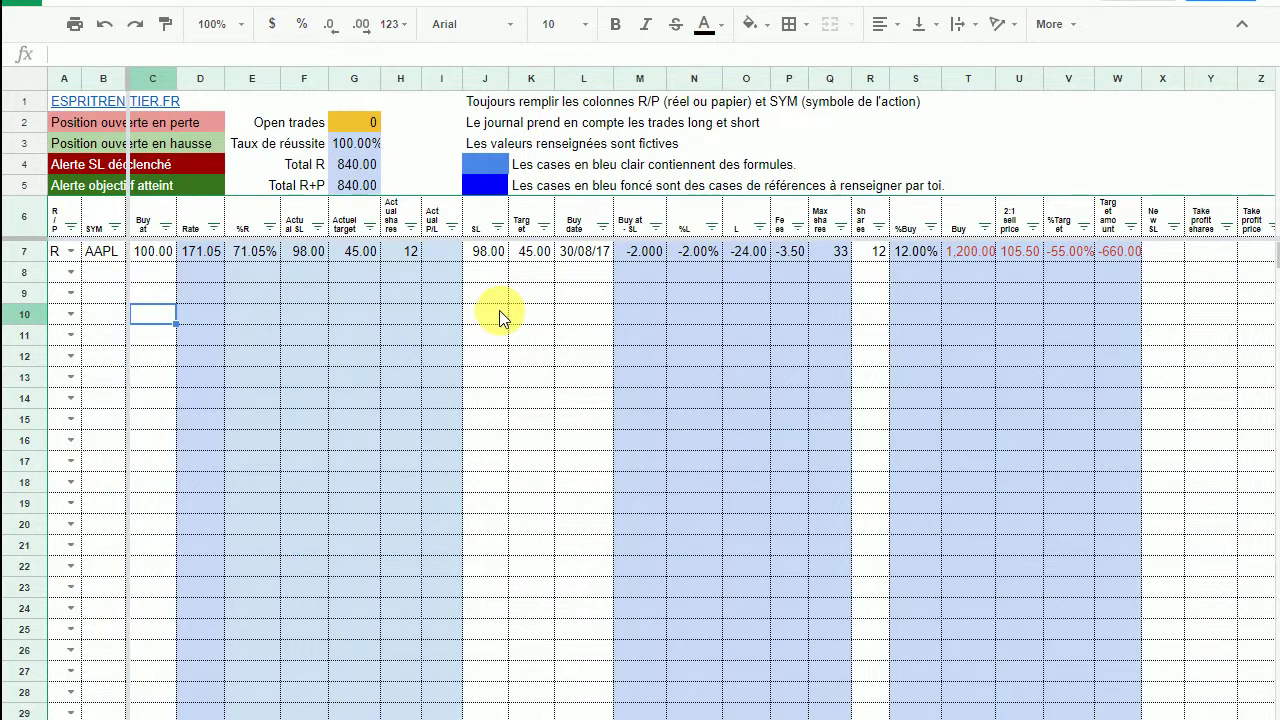
pyautogui.click(76, 124)
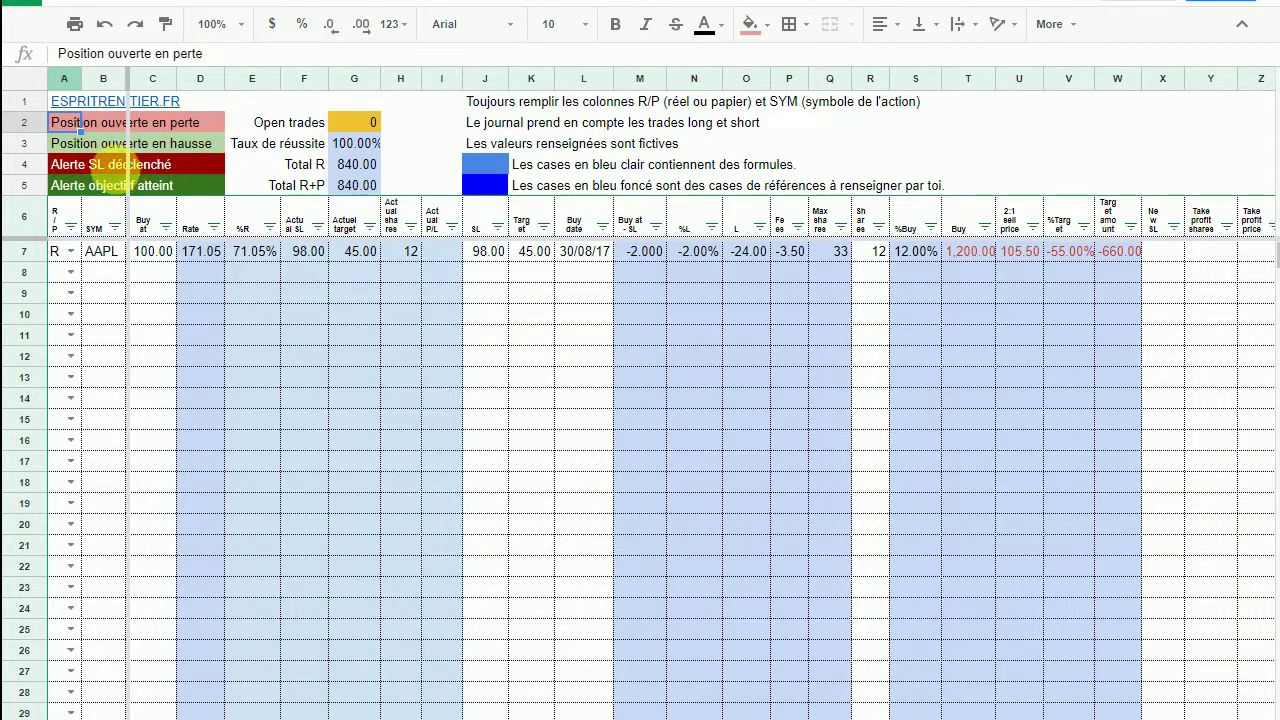
pyautogui.click(198, 284)
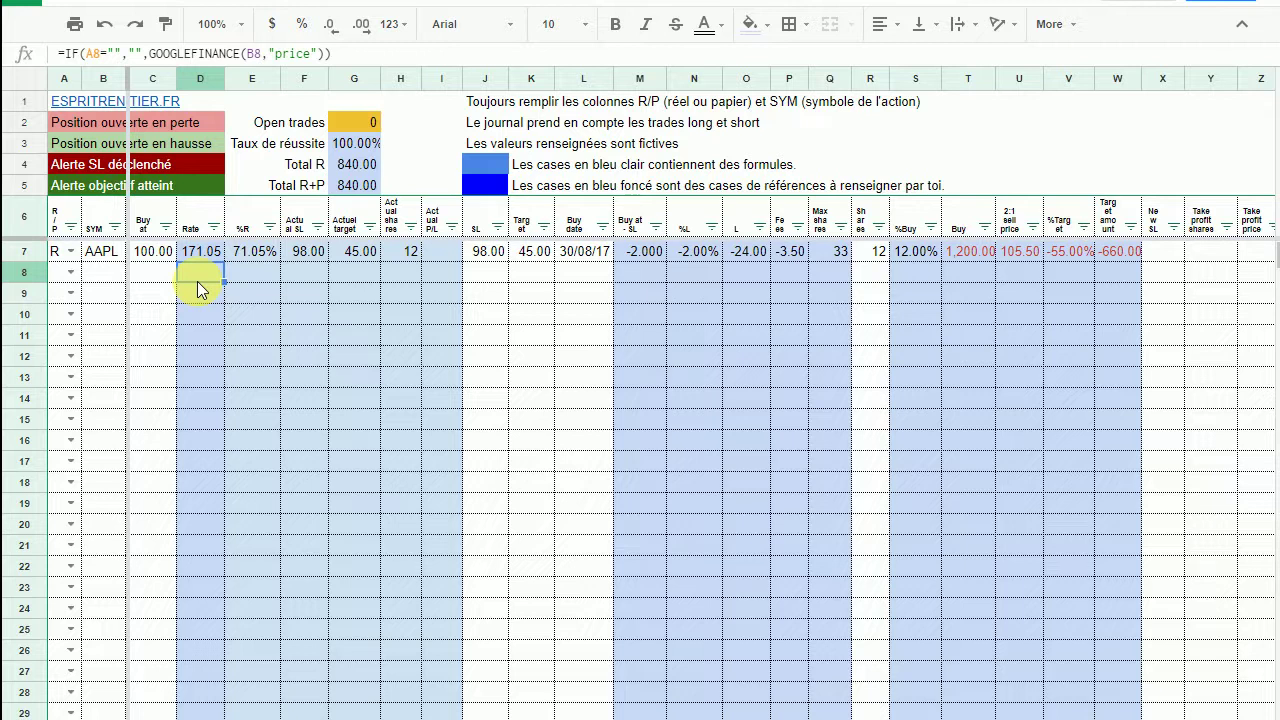
pyautogui.click(258, 127)
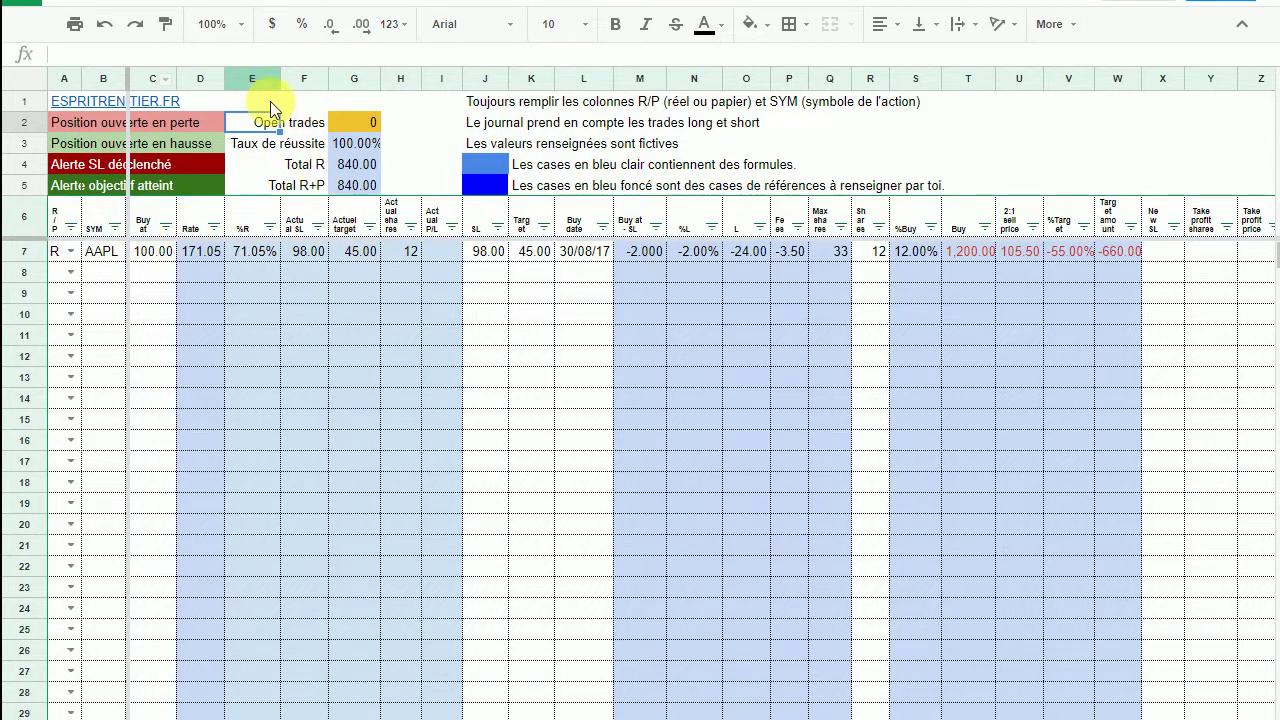
pyautogui.click(300, 130)
pyautogui.moveTo(303, 130); pyautogui.dragTo(305, 193)
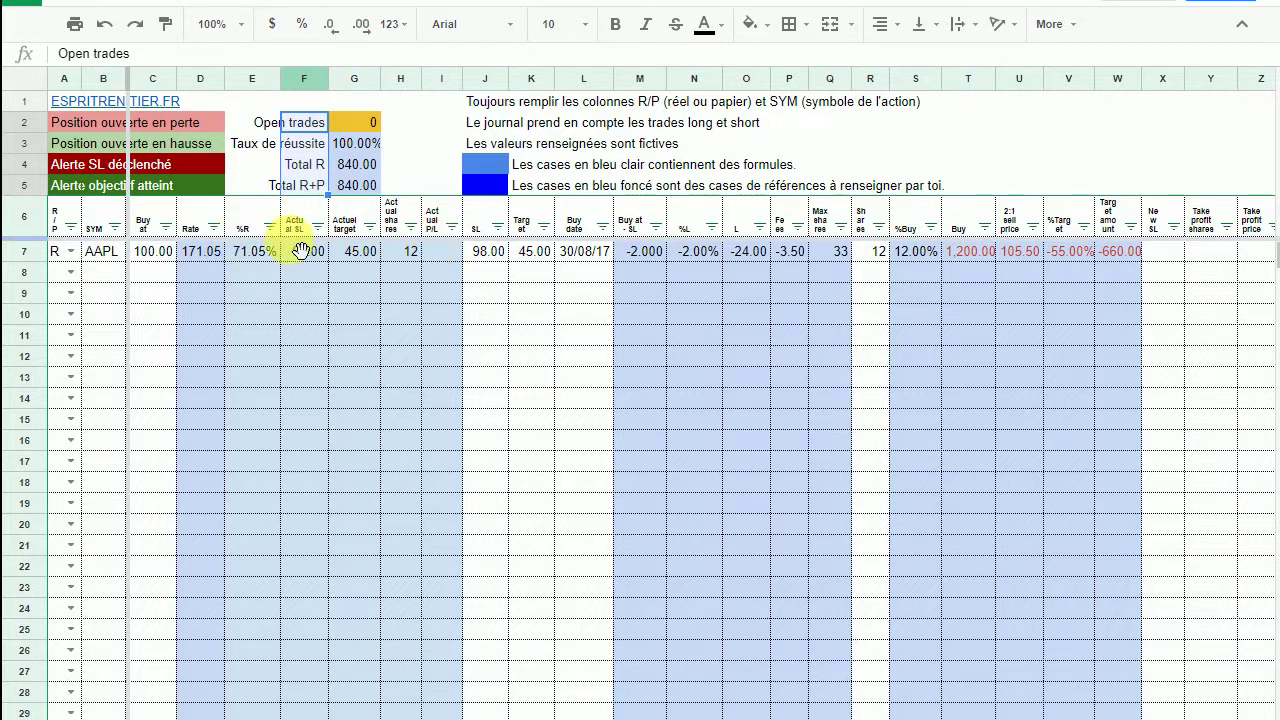
# - Examine the formulas behind the Total R, Total R+P, Taux de réussite and Open trades summary cells
pyautogui.click(525, 297)
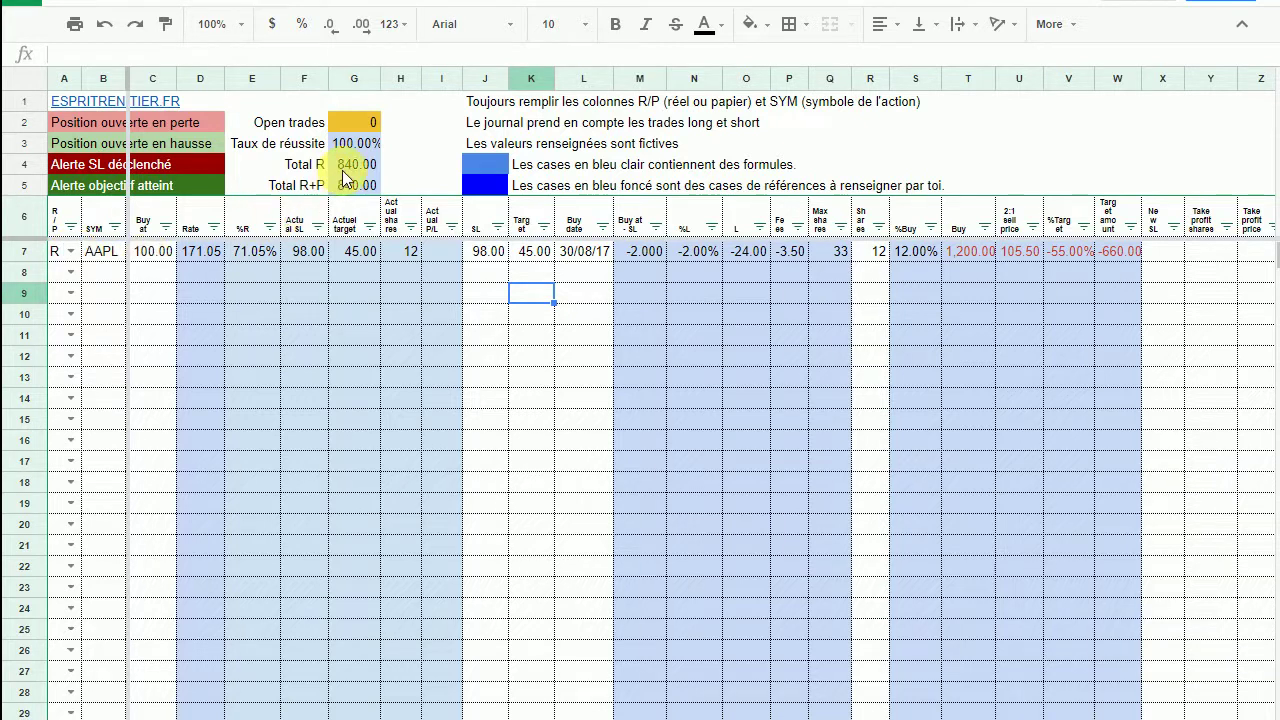
pyautogui.click(305, 170)
pyautogui.click(338, 167)
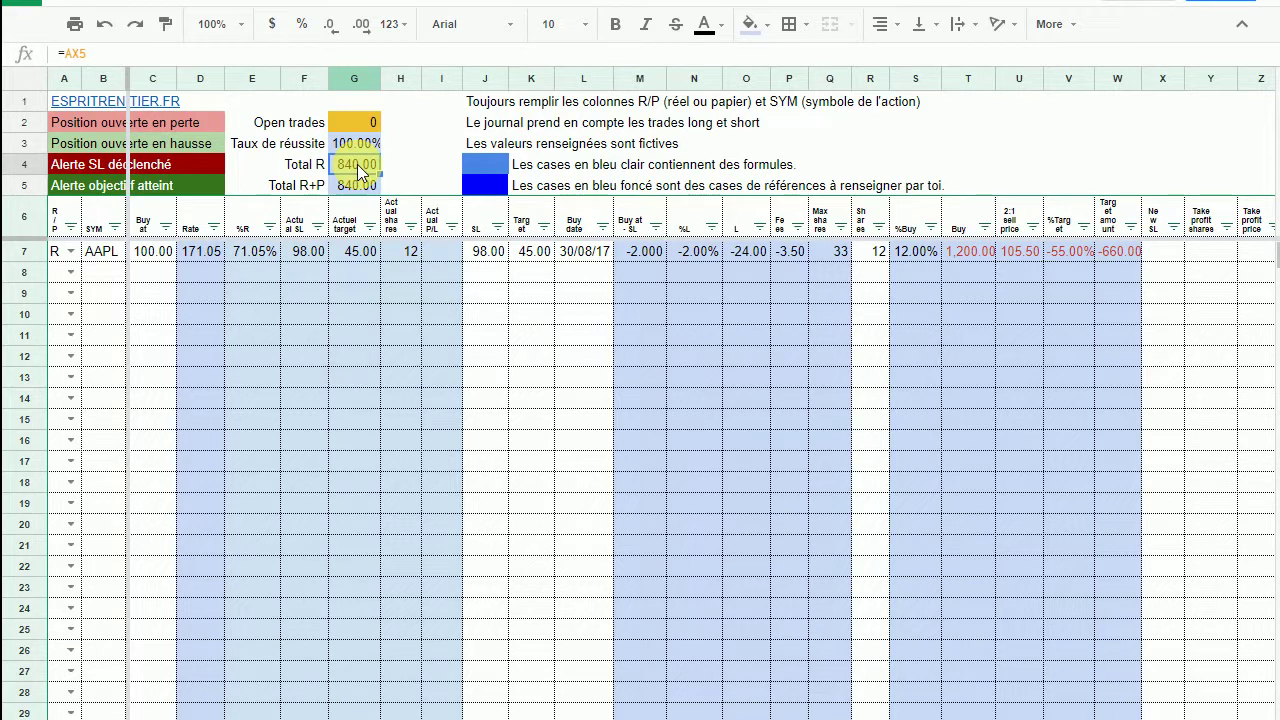
pyautogui.click(295, 186)
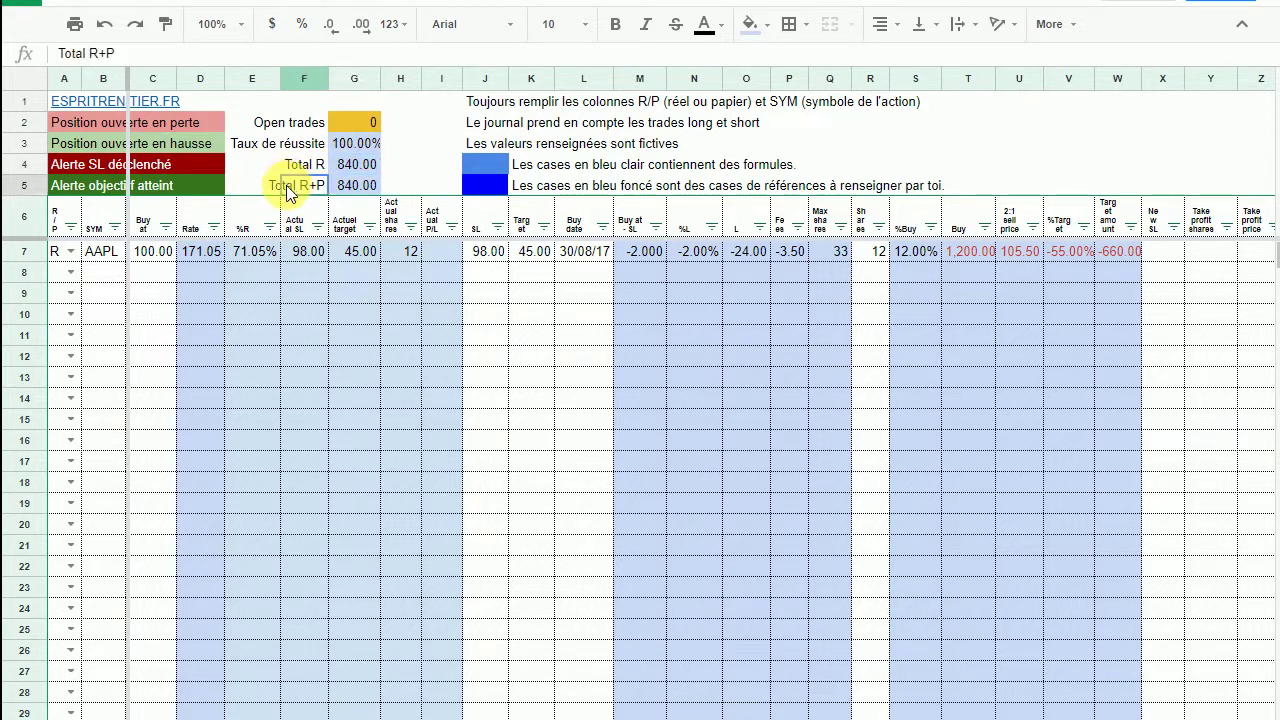
pyautogui.click(357, 188)
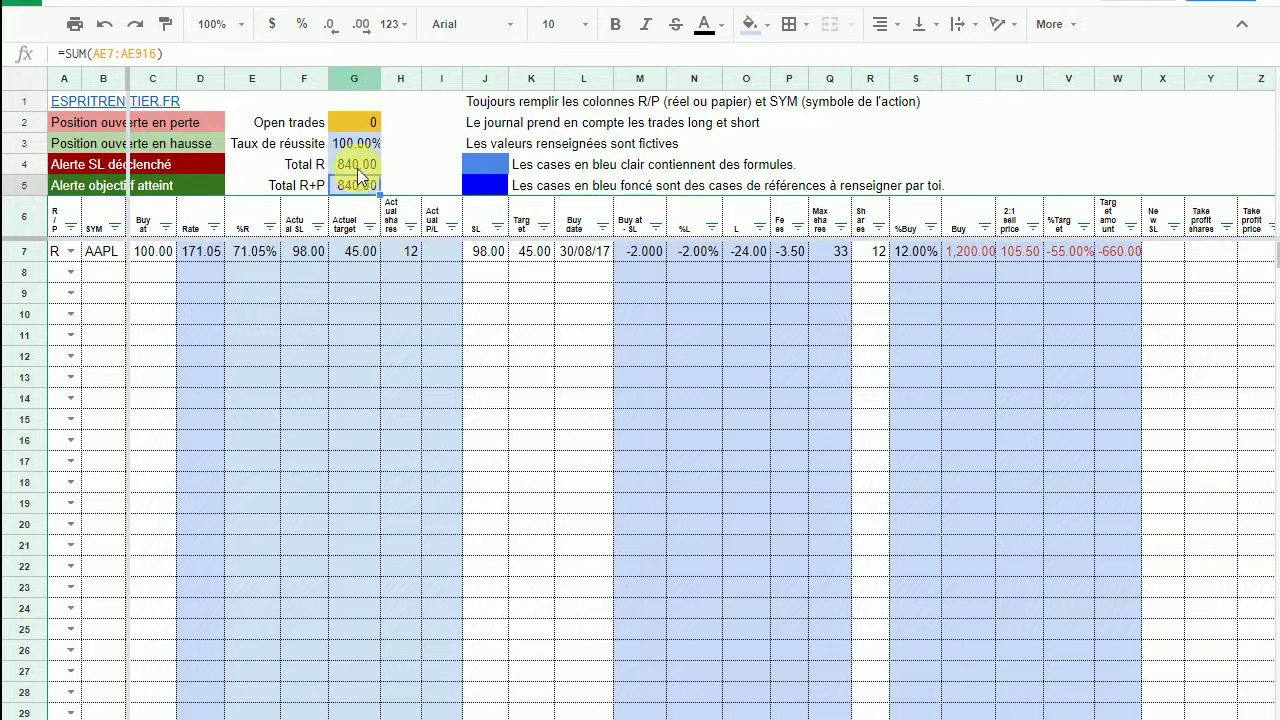
pyautogui.click(359, 169)
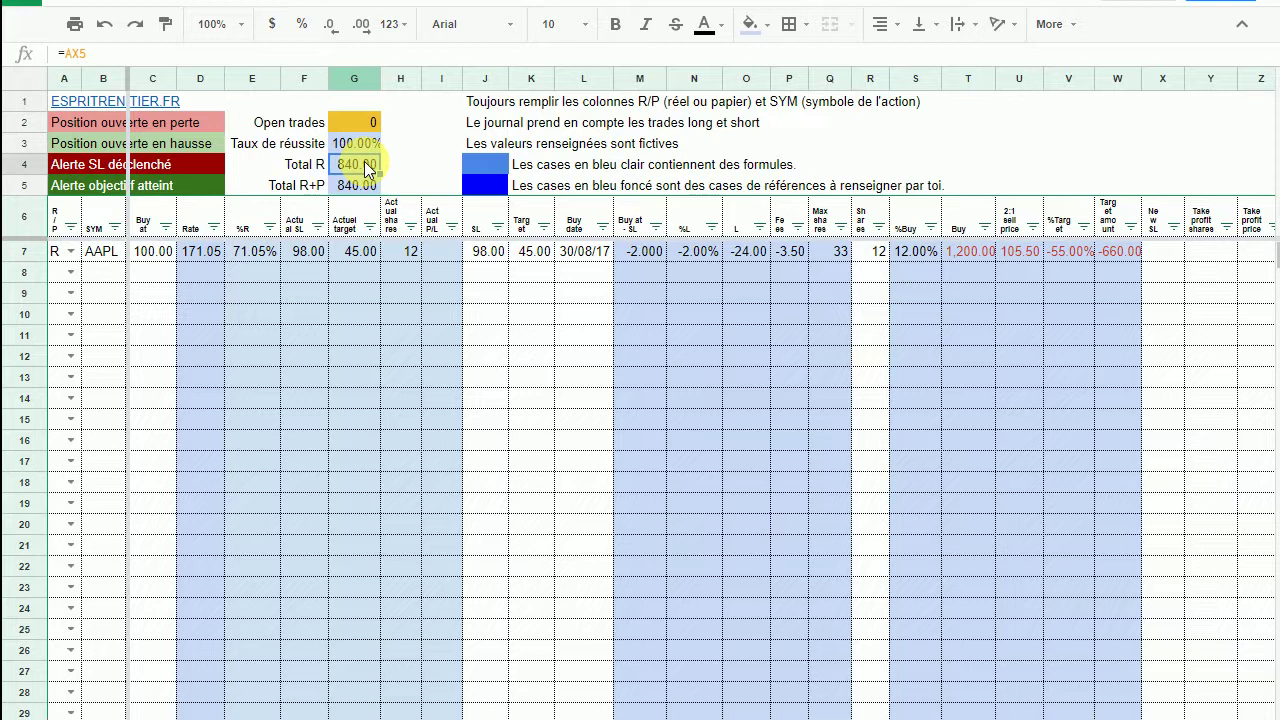
pyautogui.click(343, 146)
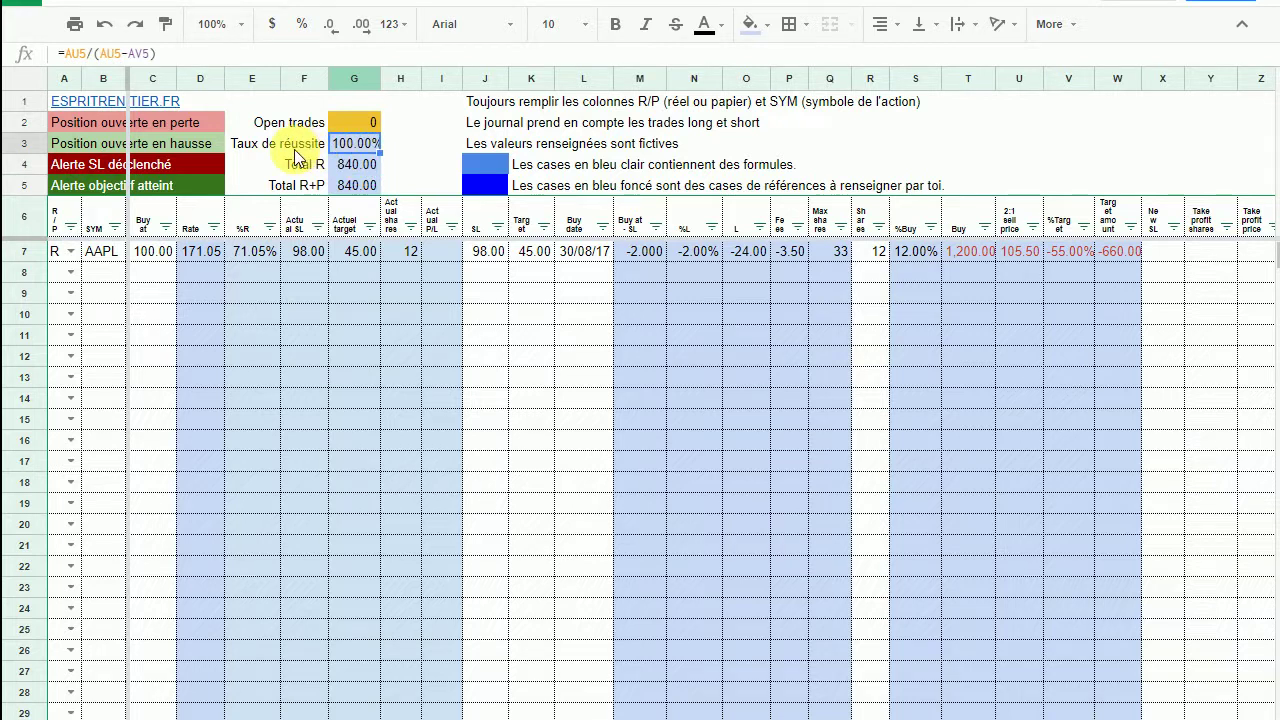
pyautogui.click(290, 146)
pyautogui.click(350, 148)
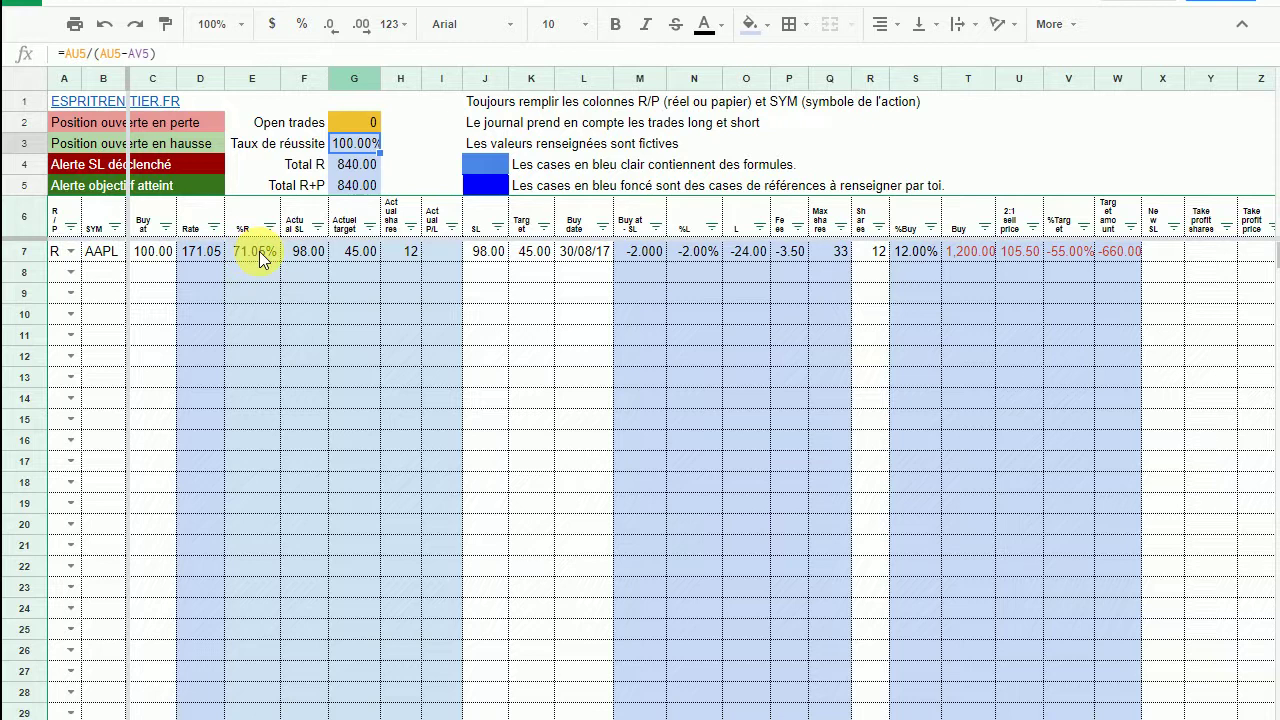
pyautogui.click(361, 126)
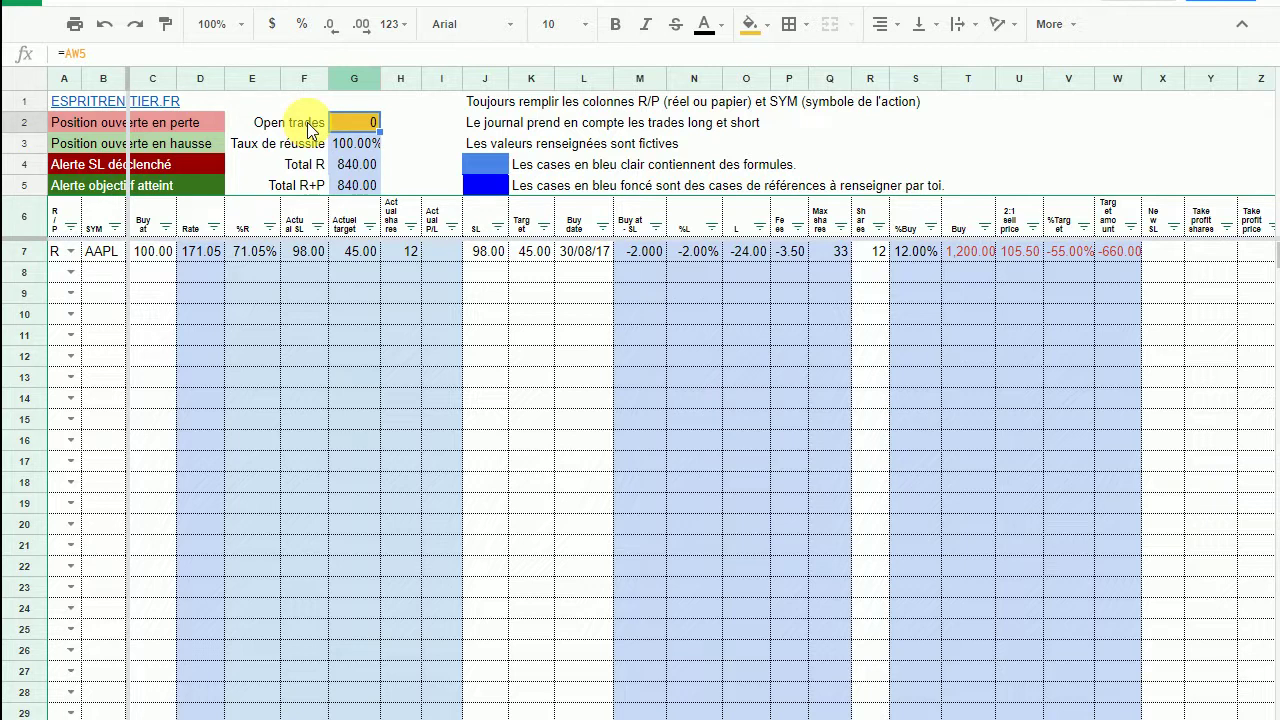
# - Rename the "Open trades" label in cell F2 as "Trades ouverts"
pyautogui.click(310, 124)
pyautogui.moveTo(160, 52); pyautogui.dragTo(23, 50)
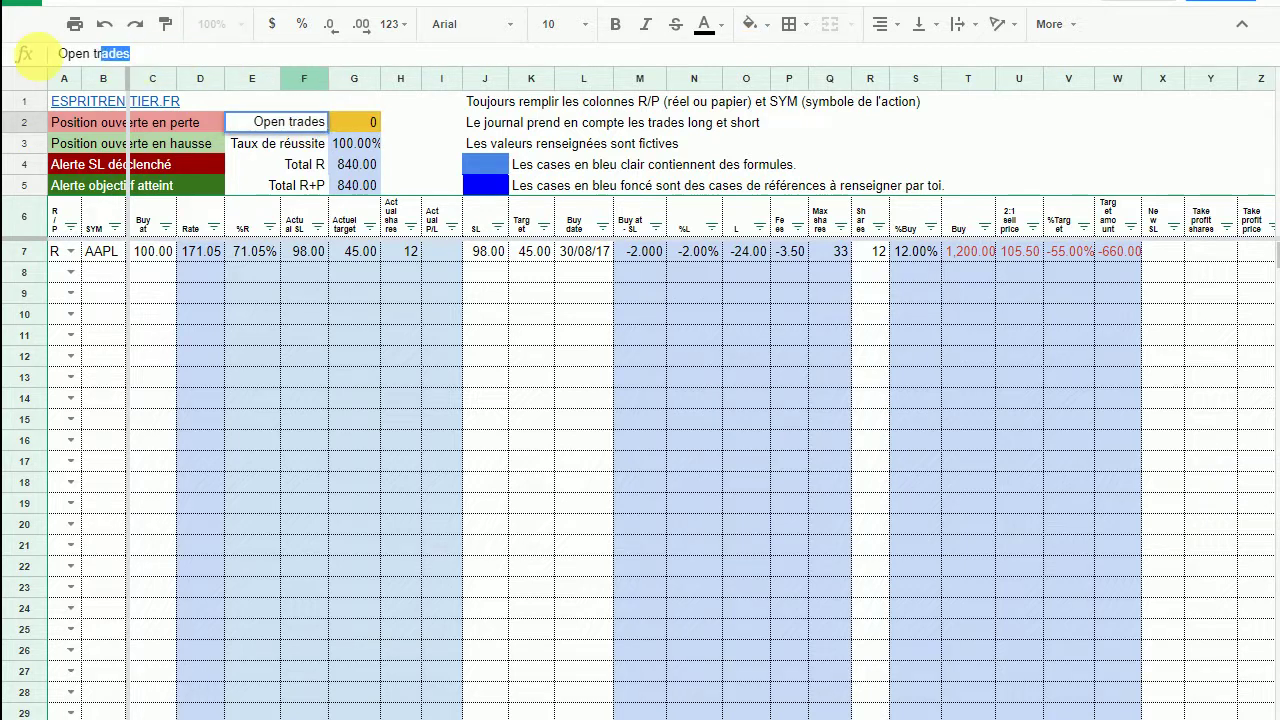
pyautogui.write('Tra')
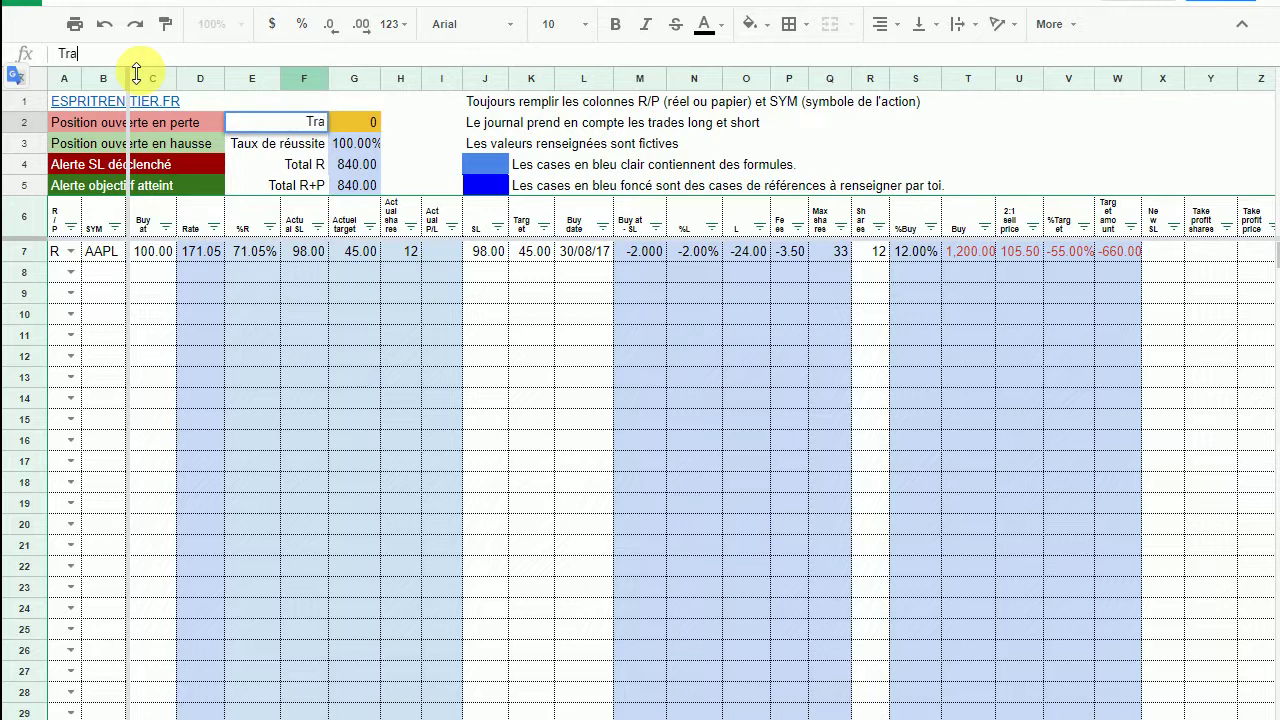
pyautogui.write('des ouverts')
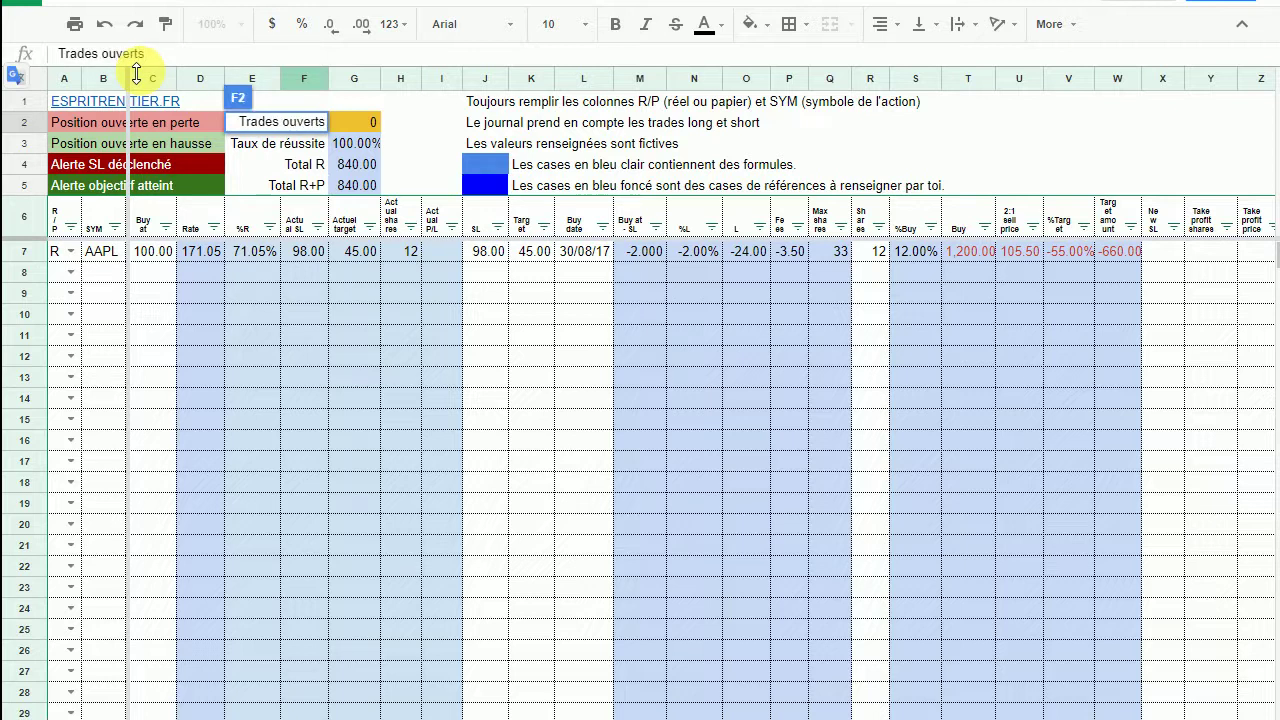
pyautogui.press('Return')
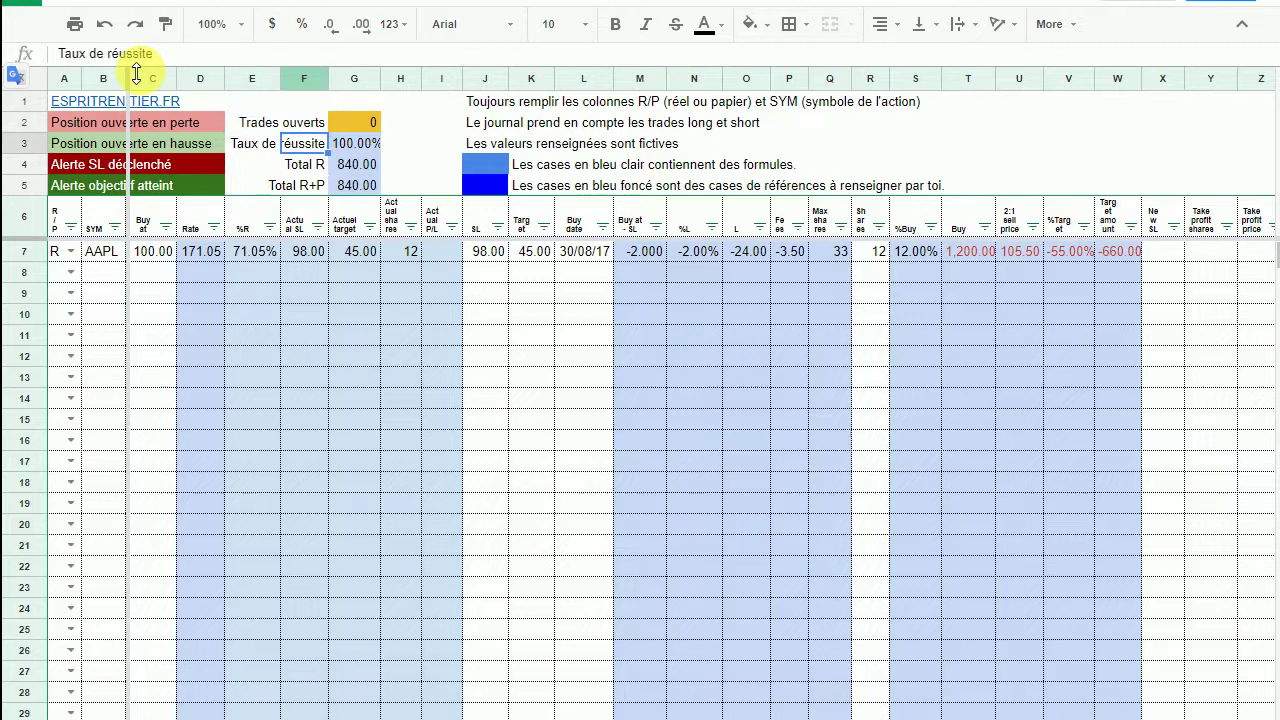
pyautogui.click(355, 352)
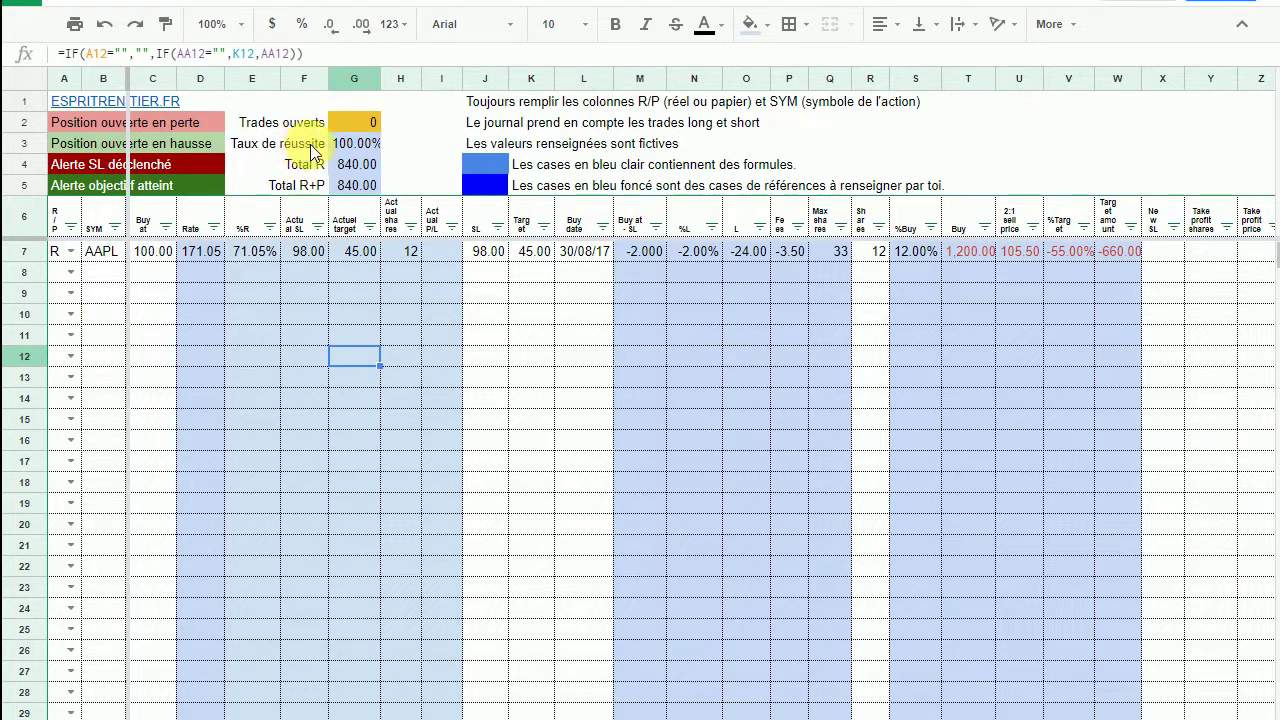
# - Set the R/P trade type in row 8 to P
pyautogui.click(358, 122)
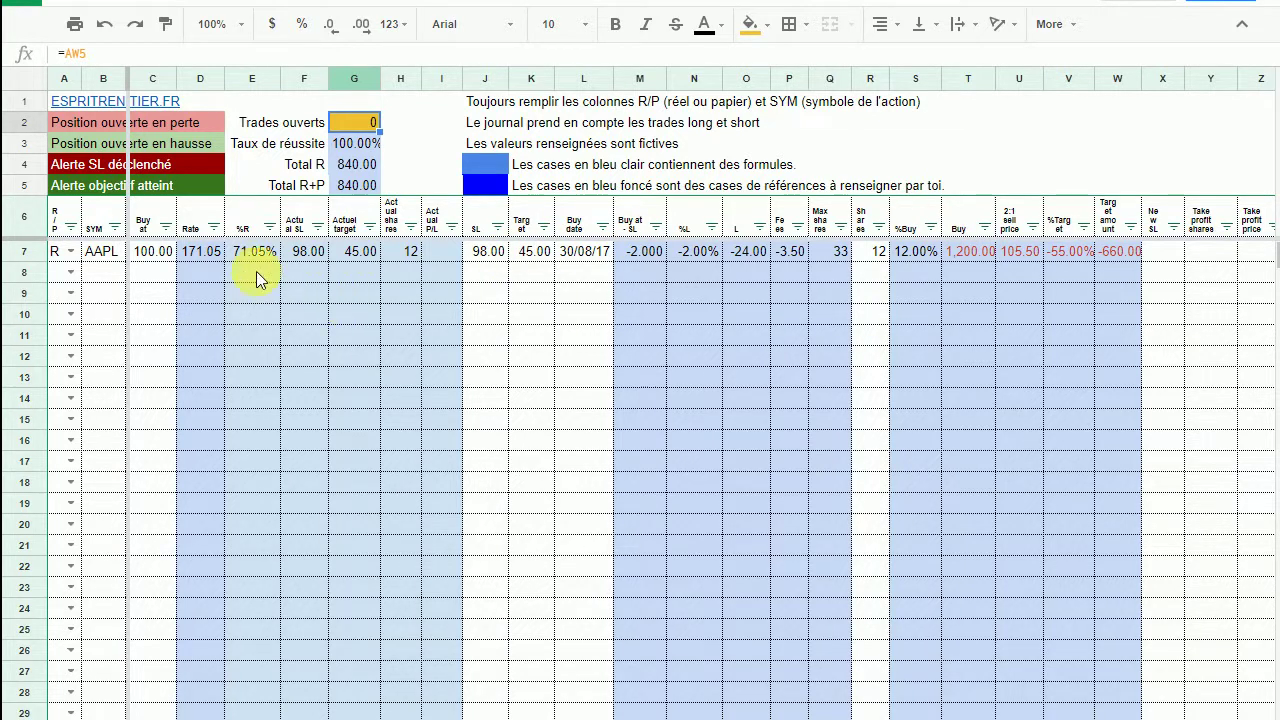
pyautogui.click(71, 272)
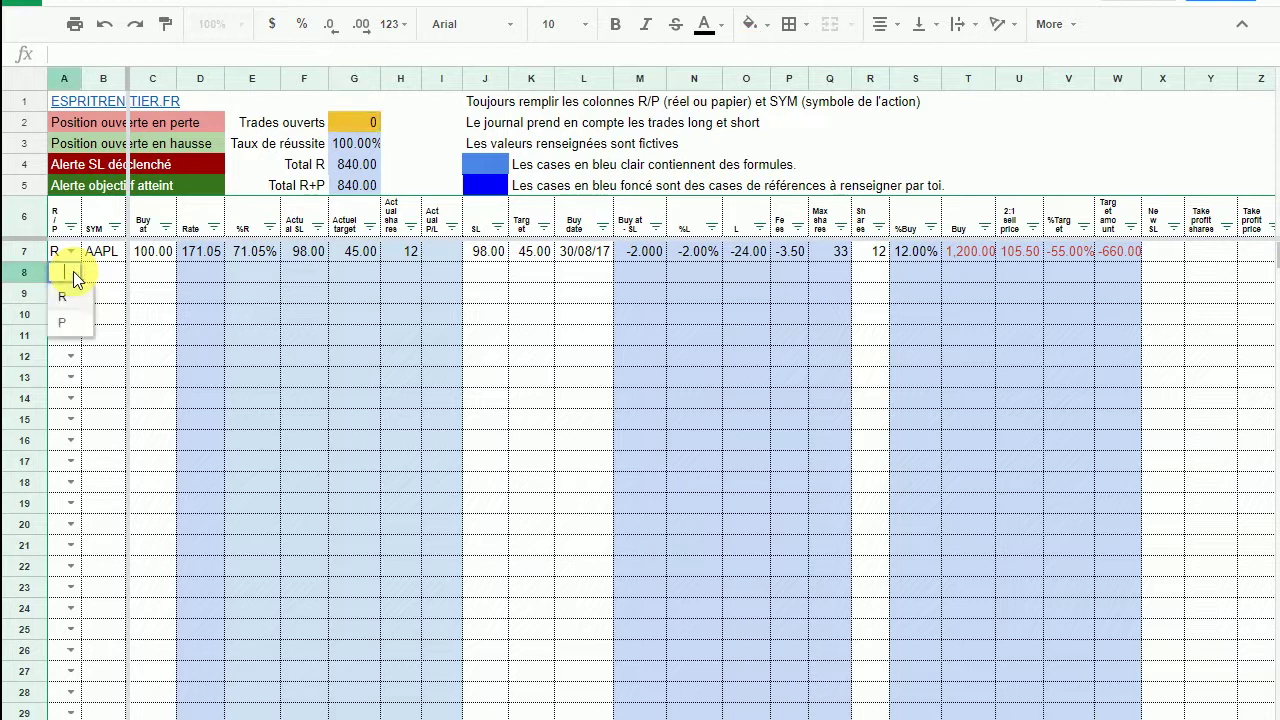
pyautogui.click(78, 326)
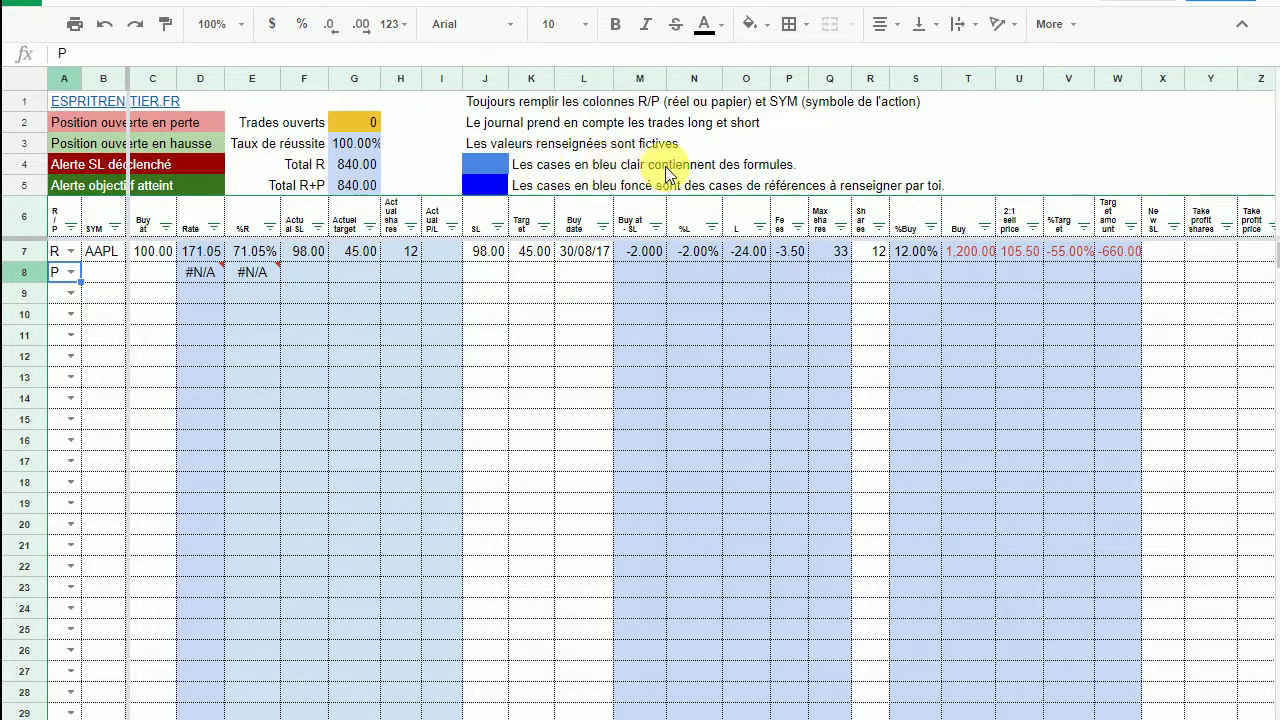
# - Examine the dark blue reference cells in row 5, from Initial capital to Change at buy and at sell
pyautogui.moveTo(276, 273)
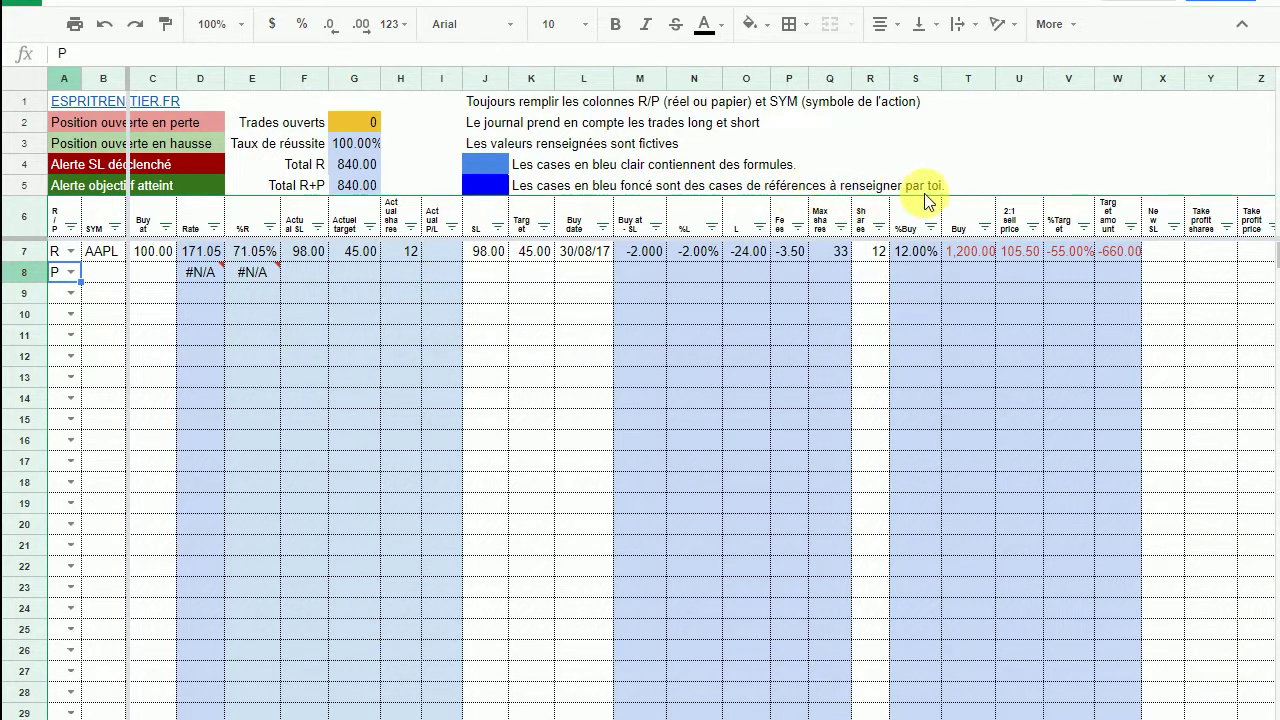
pyautogui.hscroll(10, 700, 450)
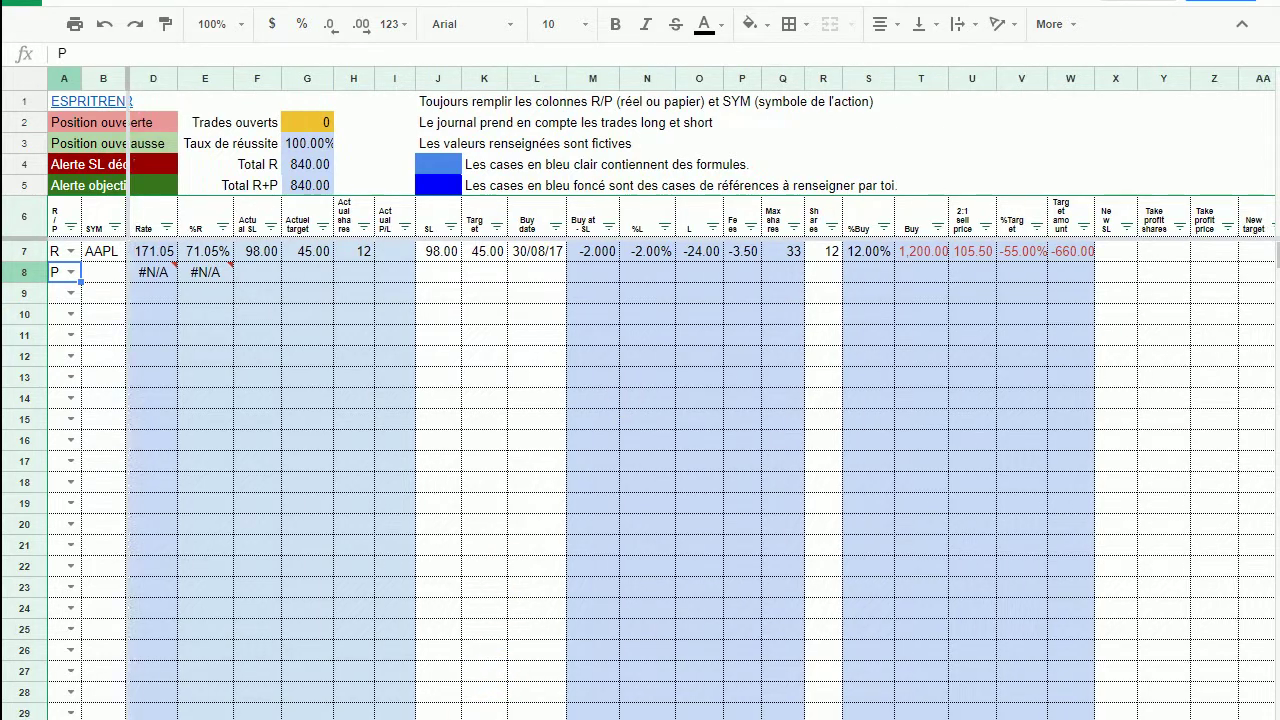
pyautogui.hscroll(5, 700, 450)
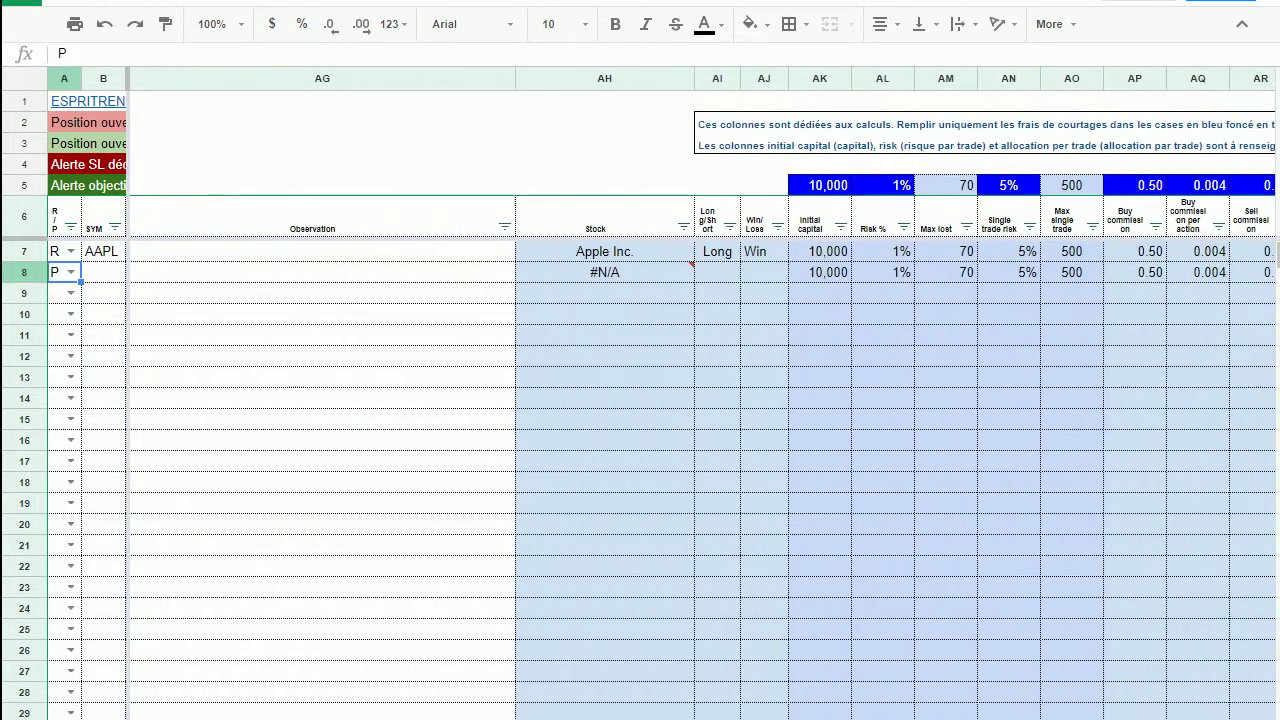
pyautogui.hscroll(4, 700, 450)
pyautogui.hscroll(-4, 700, 450)
pyautogui.hscroll(3, 700, 450)
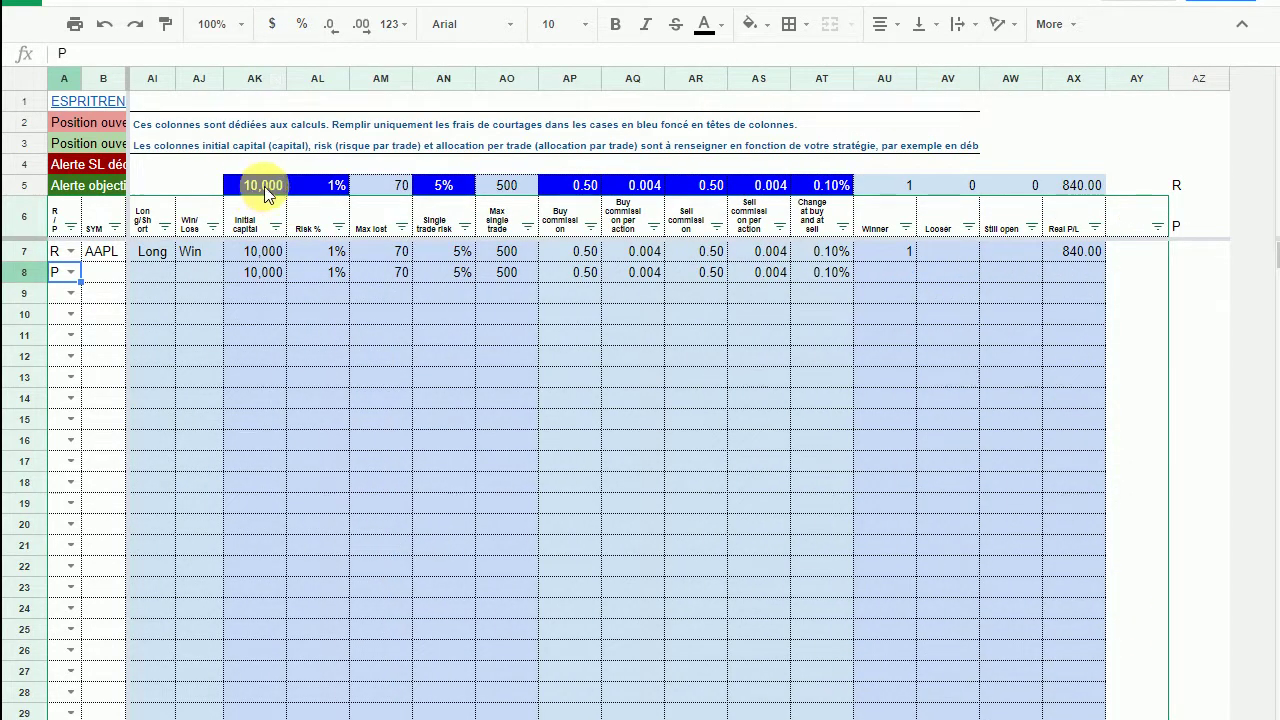
pyautogui.moveTo(265, 186); pyautogui.dragTo(818, 186)
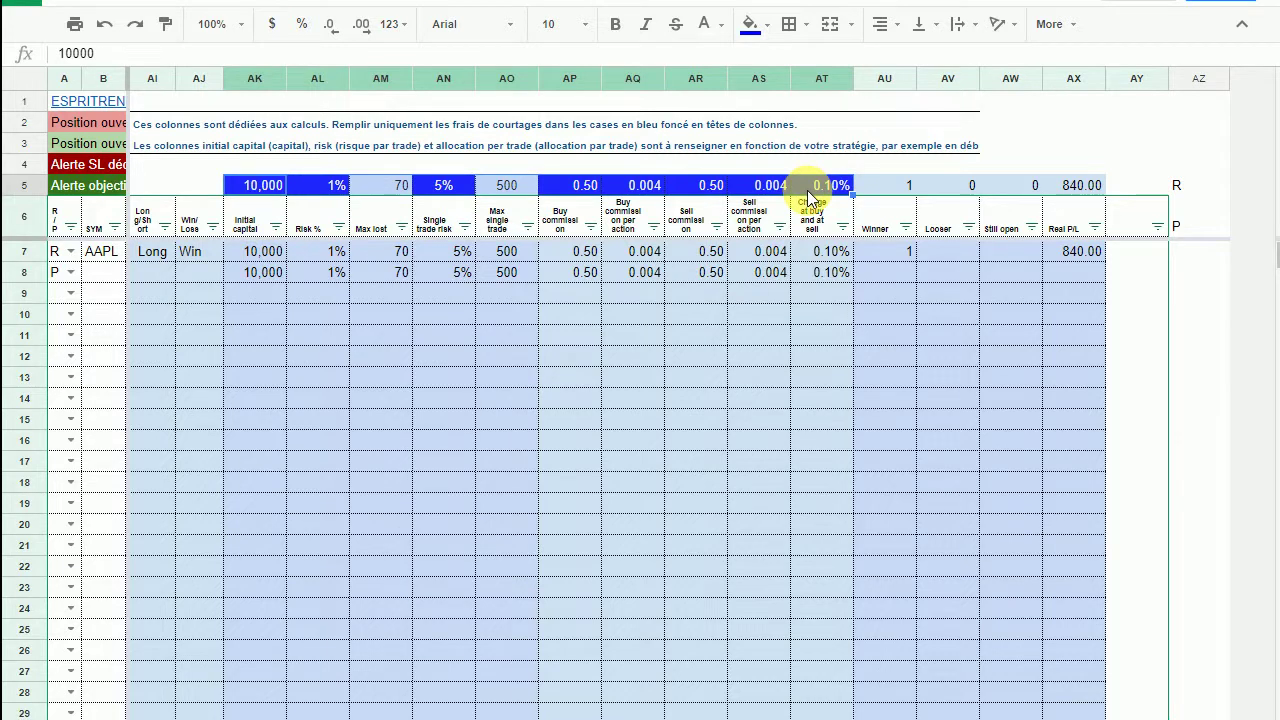
# - Examine the row 5 Initial capital, Risk %, Single trade risk and Max single trade cells, and the formula behind Max lost
pyautogui.click(256, 188)
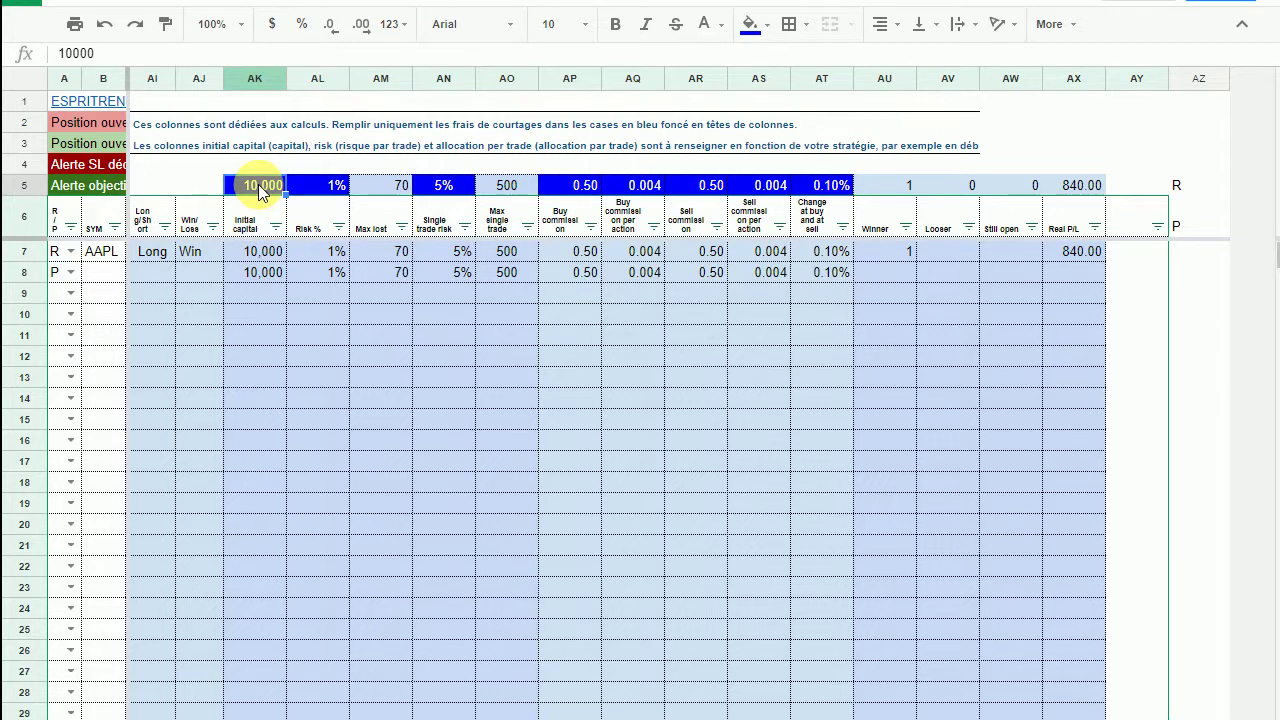
pyautogui.click(328, 187)
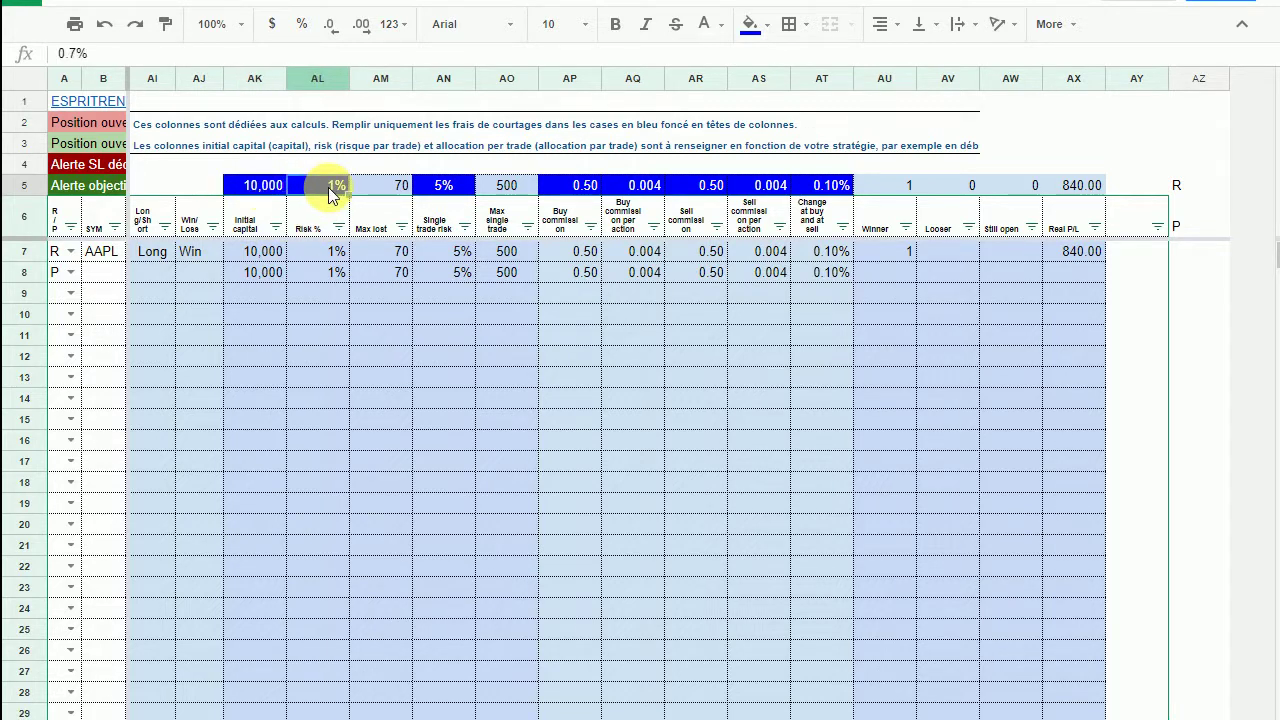
pyautogui.click(378, 189)
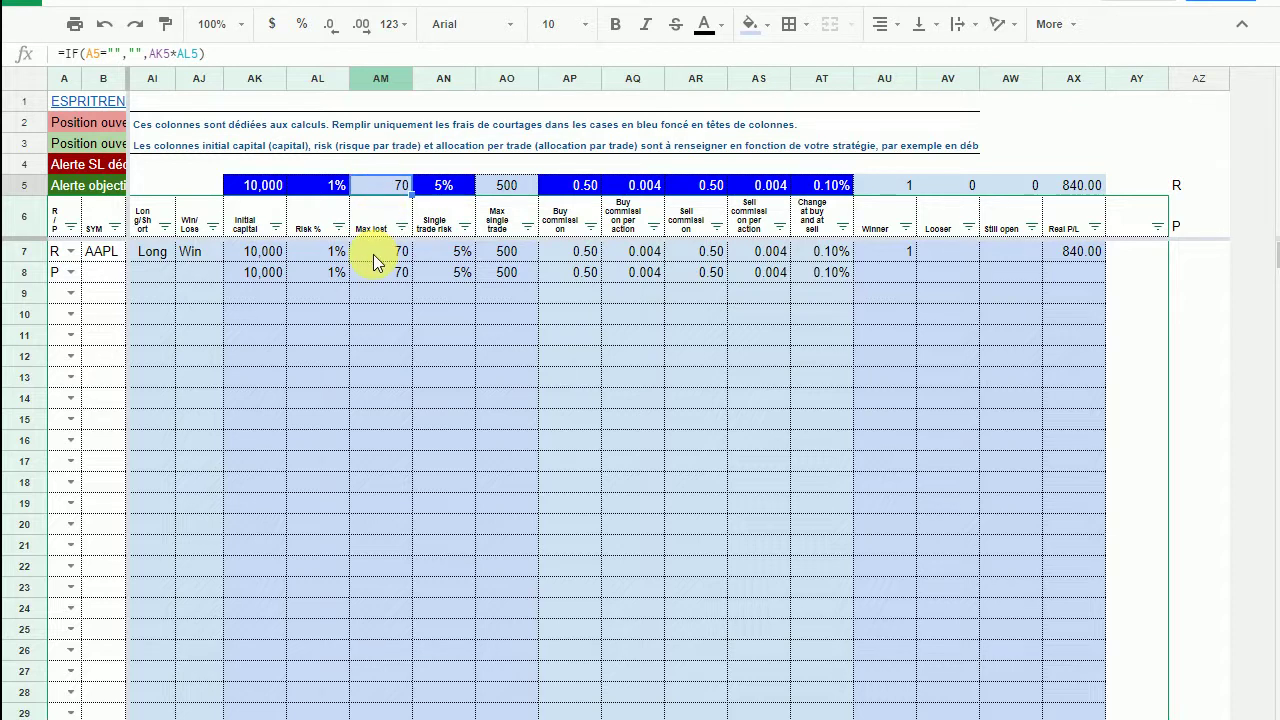
pyautogui.click(440, 186)
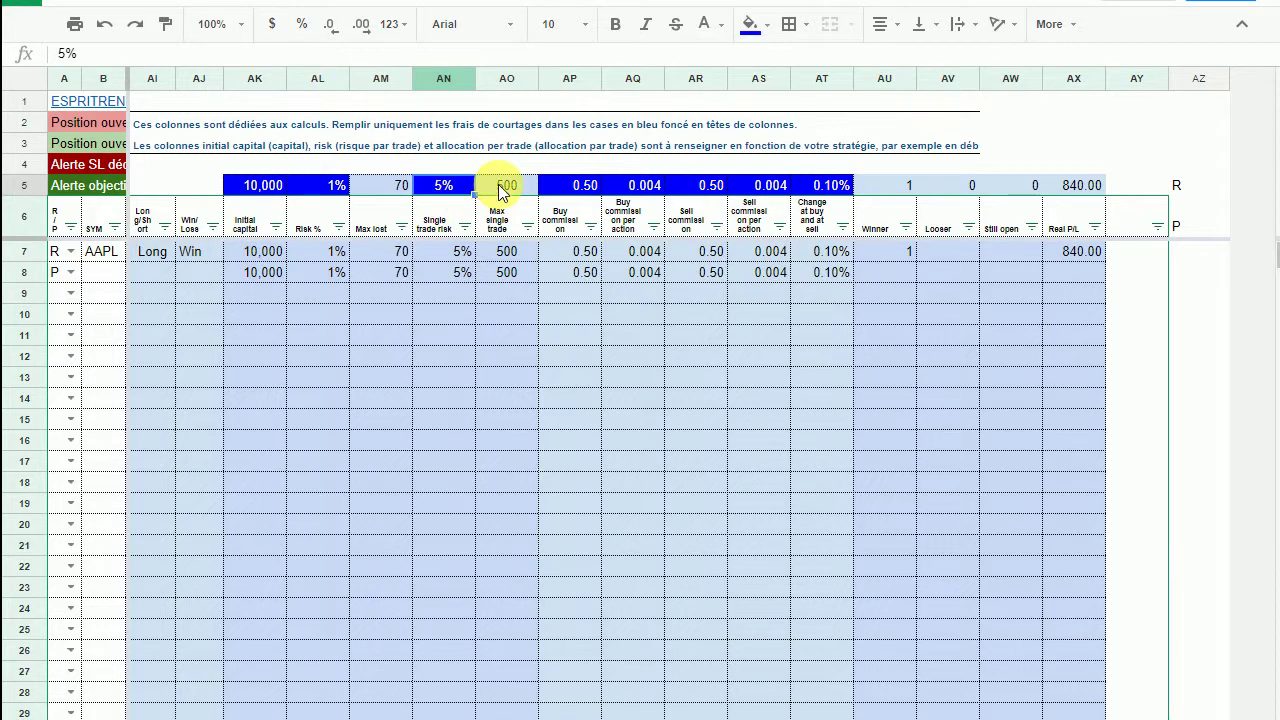
pyautogui.click(502, 190)
pyautogui.click(378, 190)
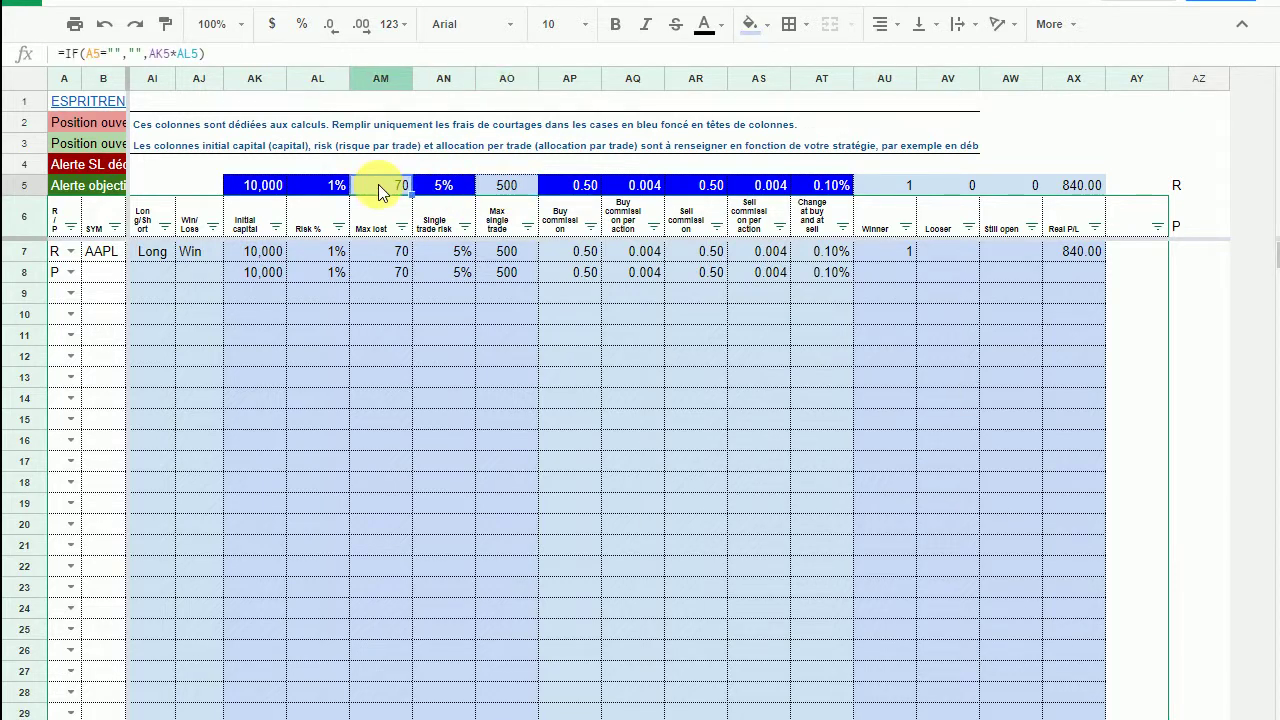
pyautogui.doubleClick(380, 192)
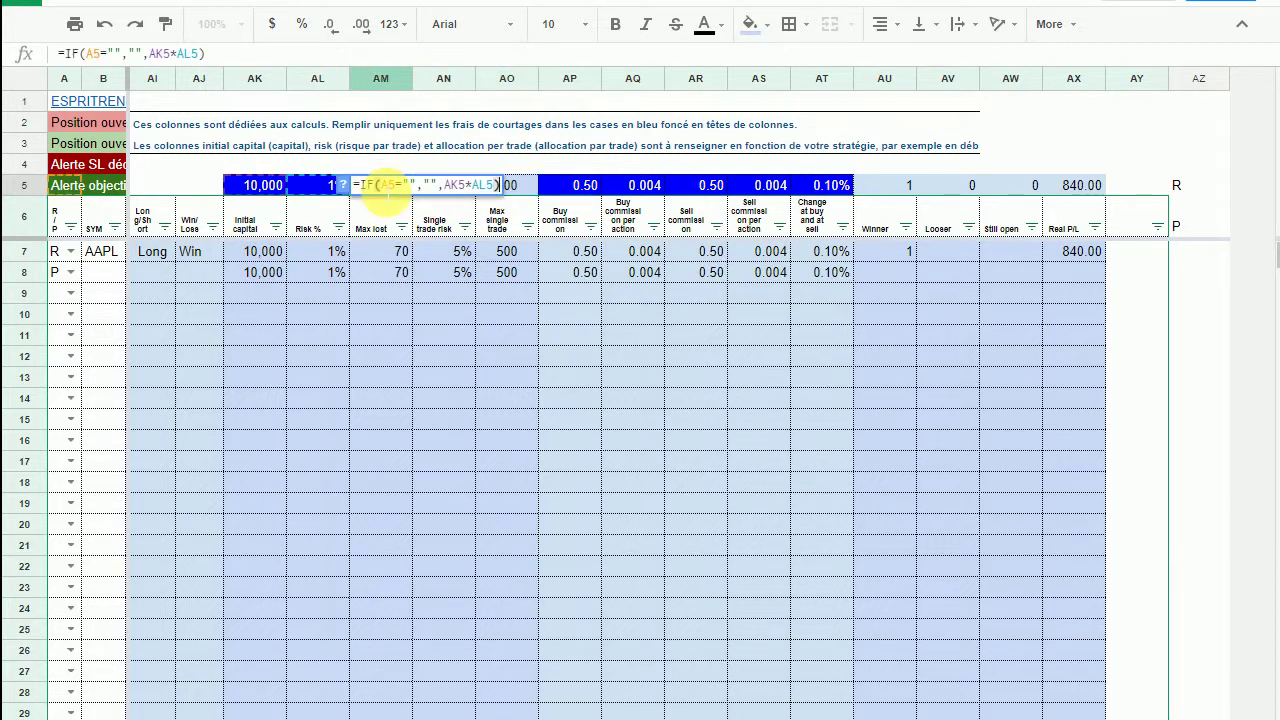
pyautogui.press('Escape')
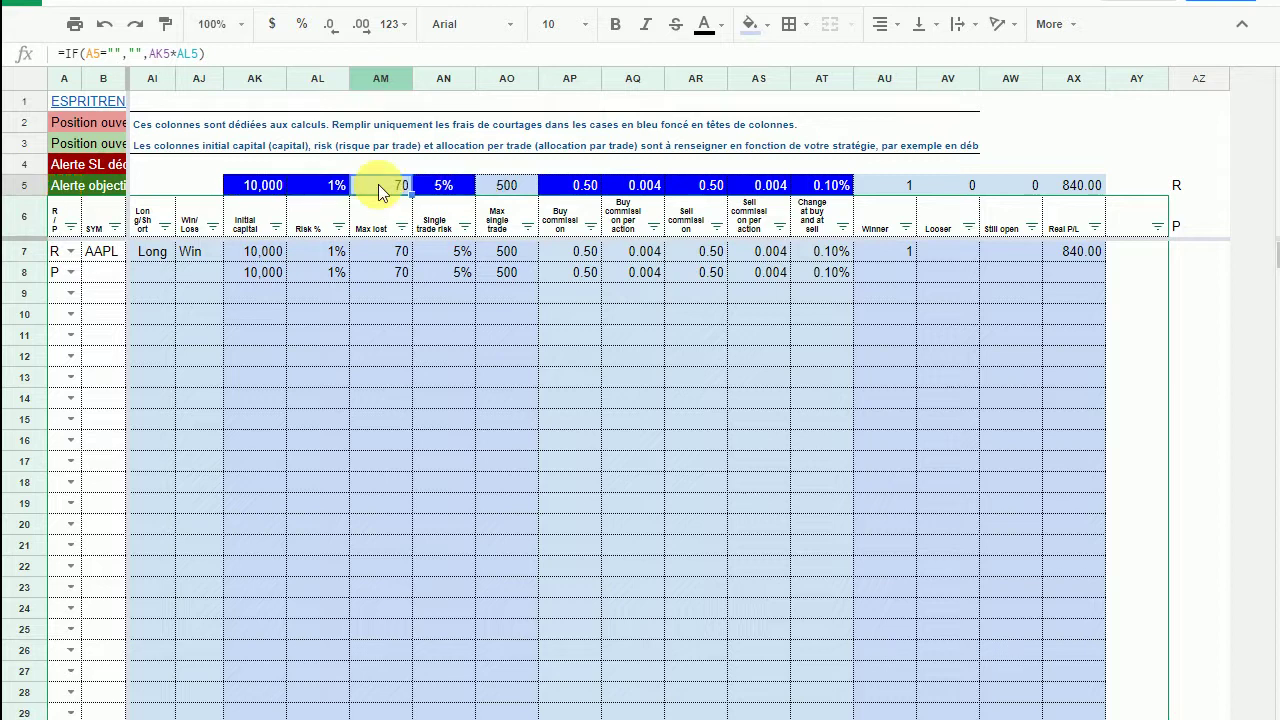
# - Format the whole Risk % column AL, including its reference cell in row 5, to show two decimal places
pyautogui.click(313, 191)
pyautogui.click(365, 33)
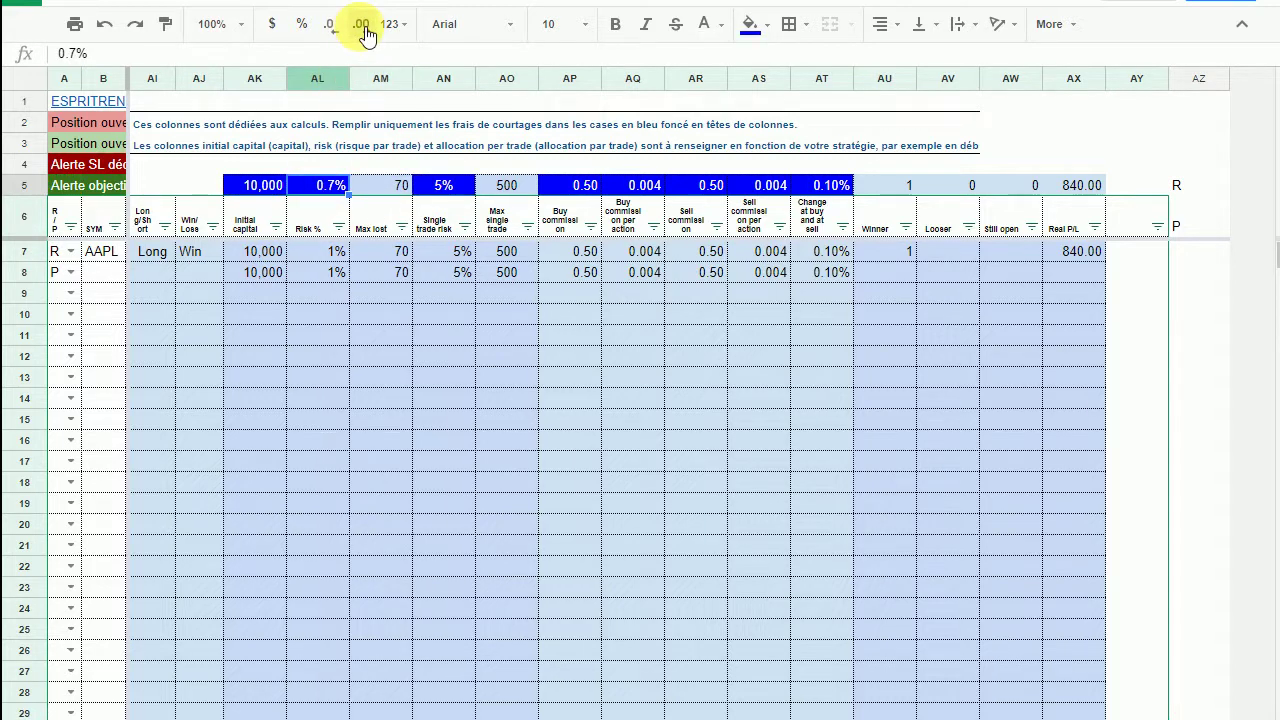
pyautogui.click(365, 33)
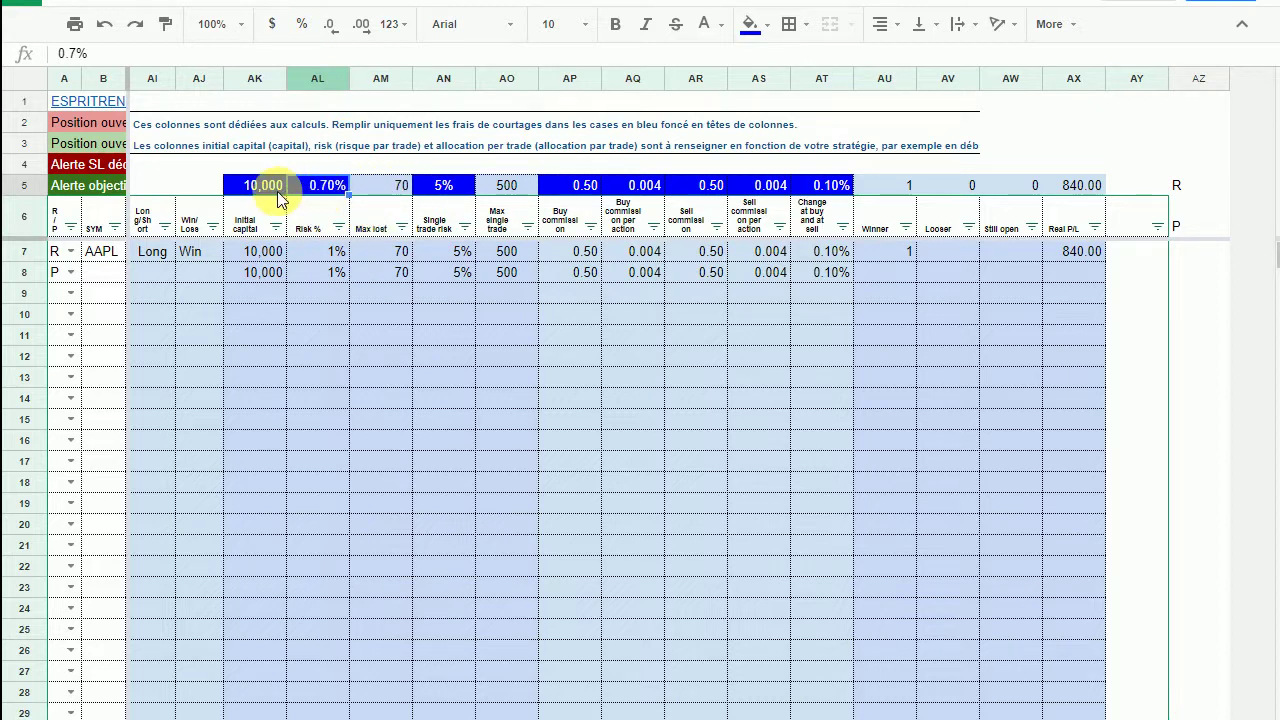
pyautogui.click(313, 78)
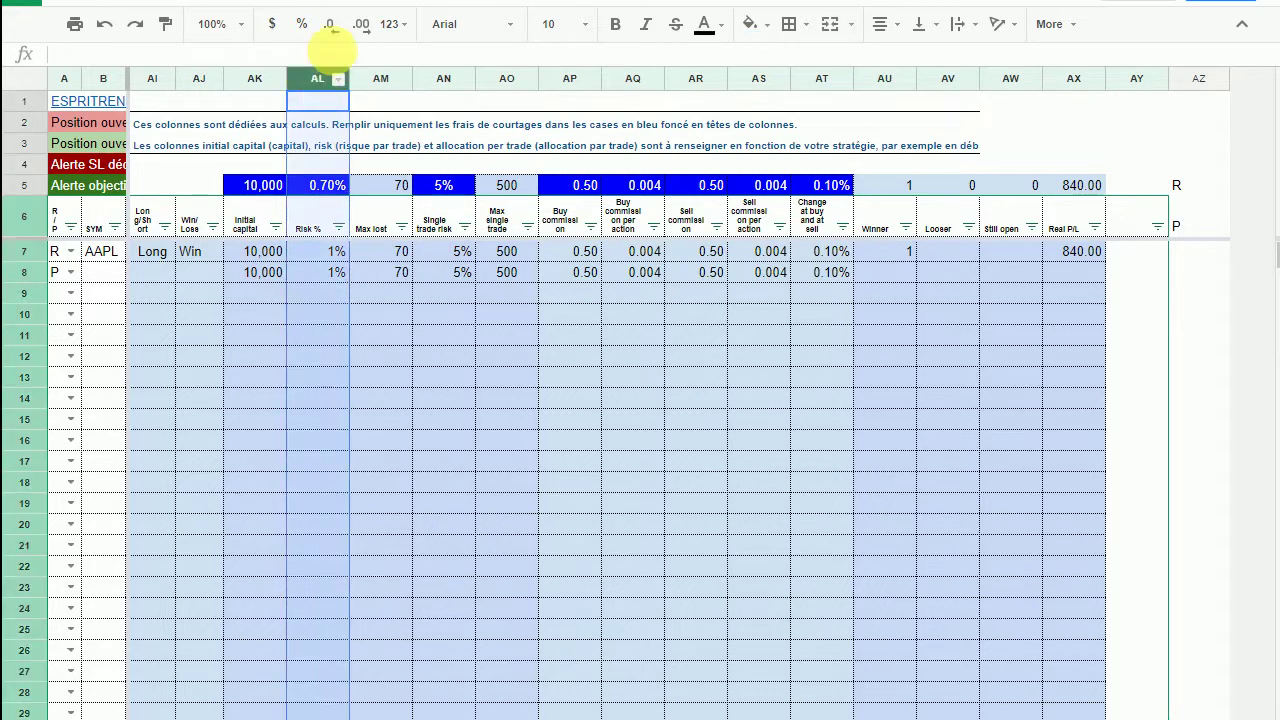
pyautogui.click(366, 36)
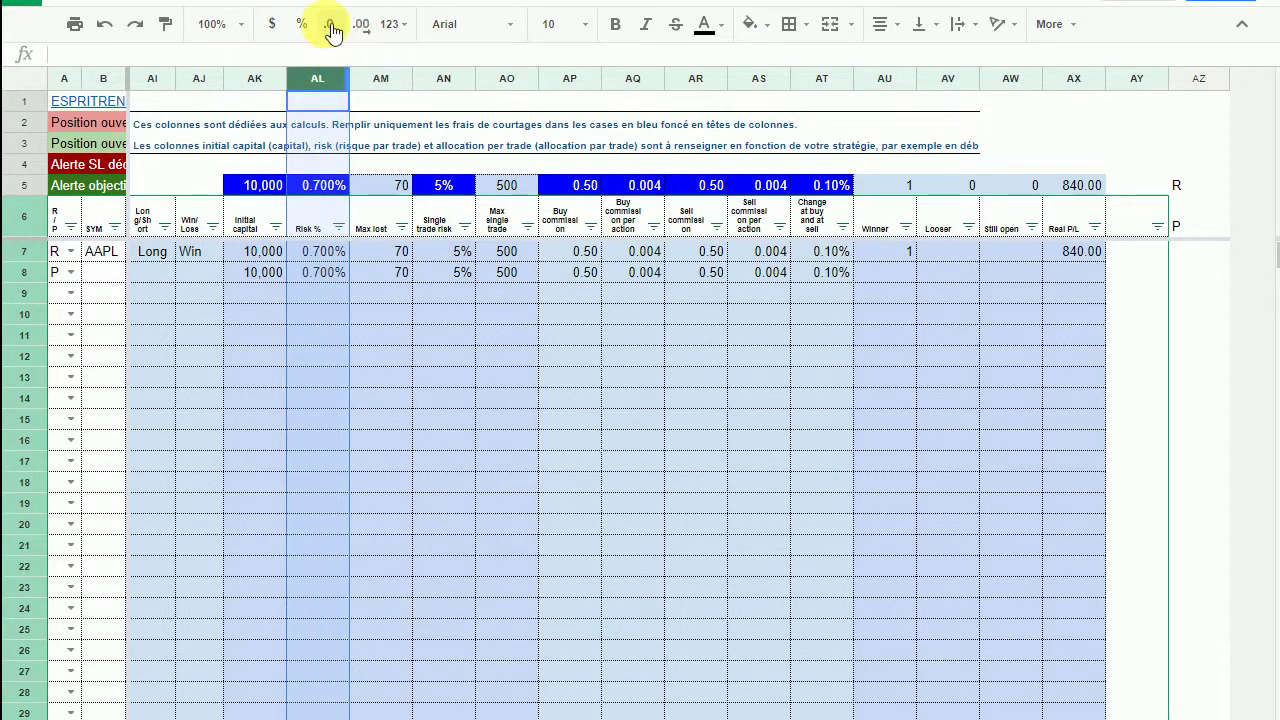
pyautogui.click(333, 32)
pyautogui.click(377, 358)
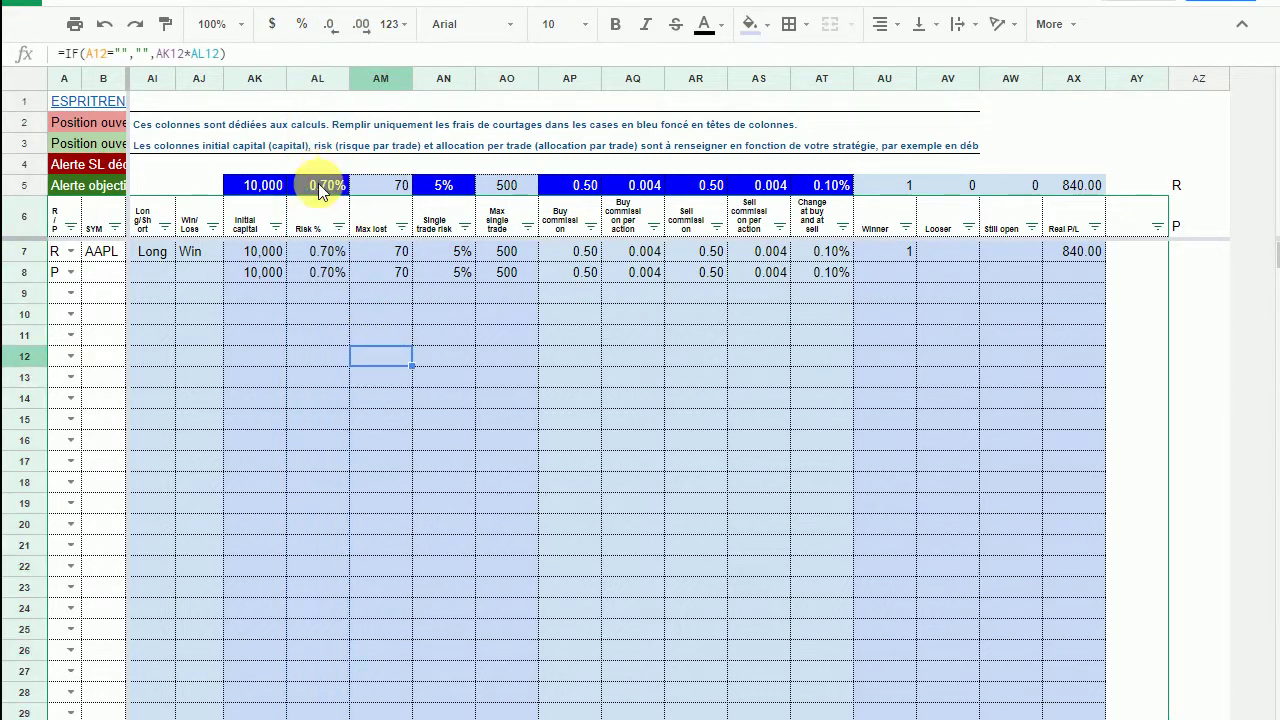
pyautogui.click(319, 188)
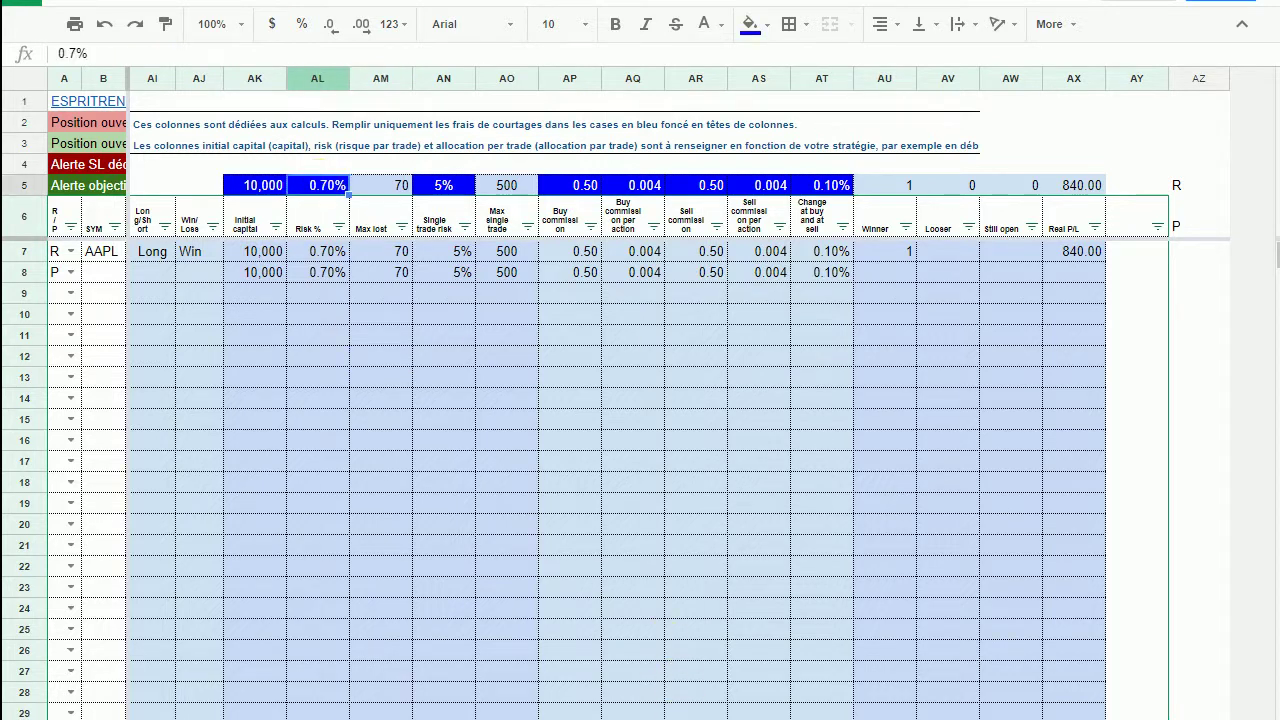
# - Enter GOOG as the stock symbol of the paper trade in row 8
pyautogui.hscroll(-15, 640, 450)
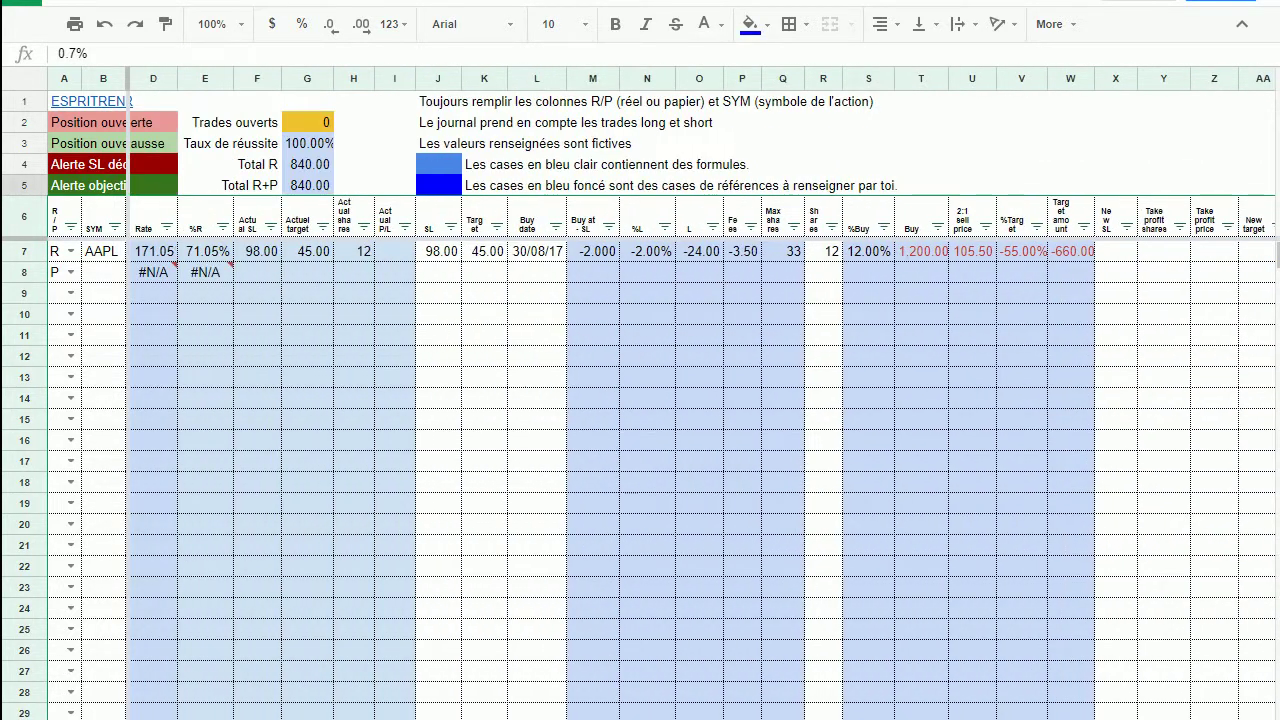
pyautogui.click(97, 279)
pyautogui.write('GOOG')
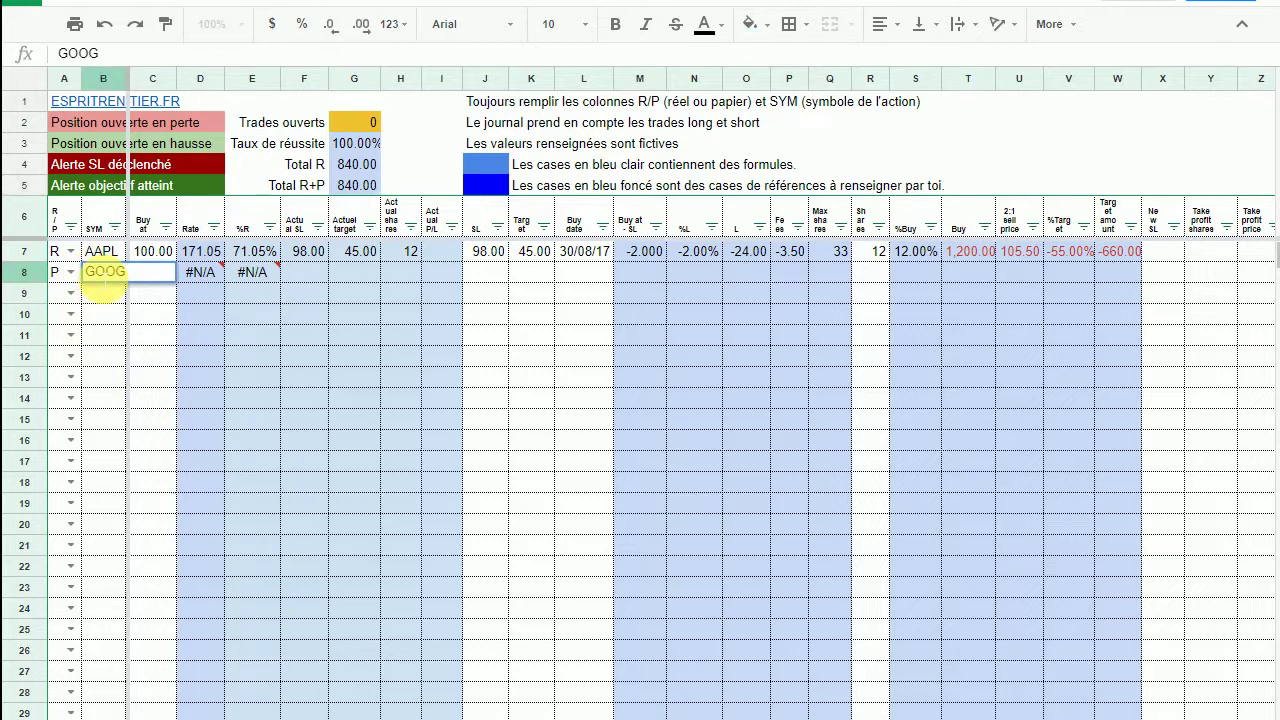
pyautogui.press('Return')
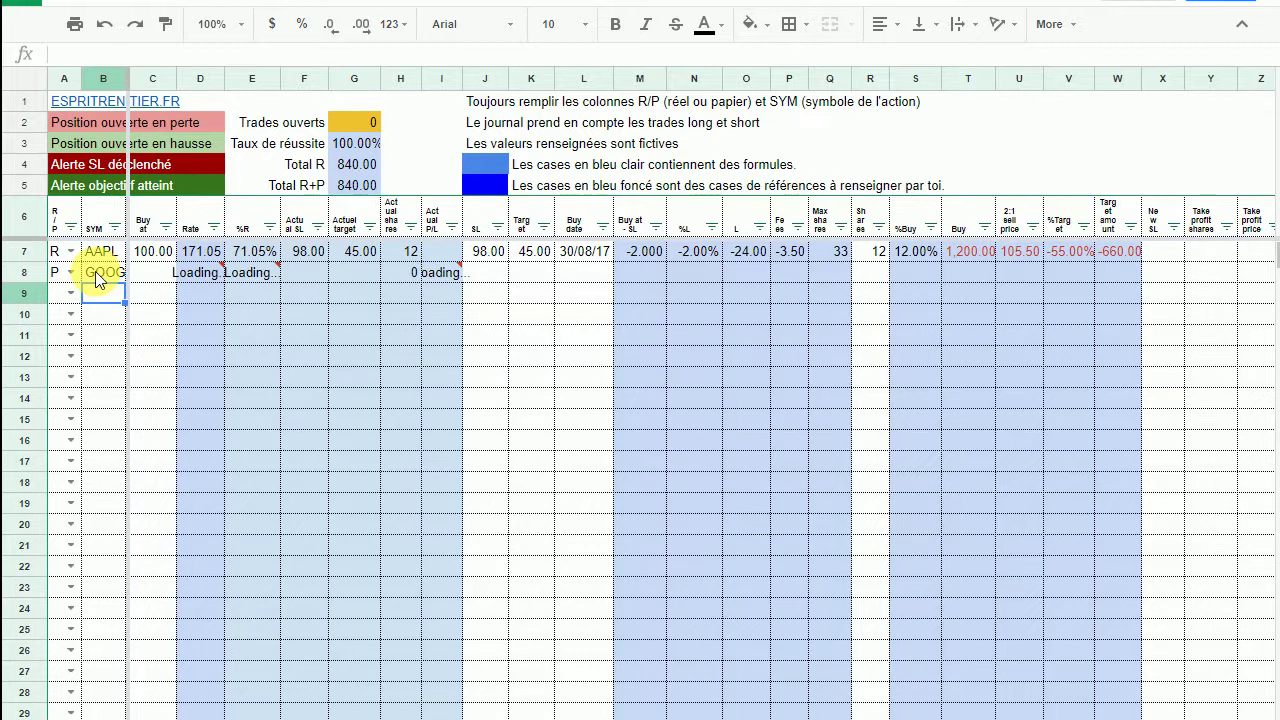
# - Check the GOOG rate formula in row 8 and widen the Rate column slightly to fit the full price
pyautogui.click(95, 271)
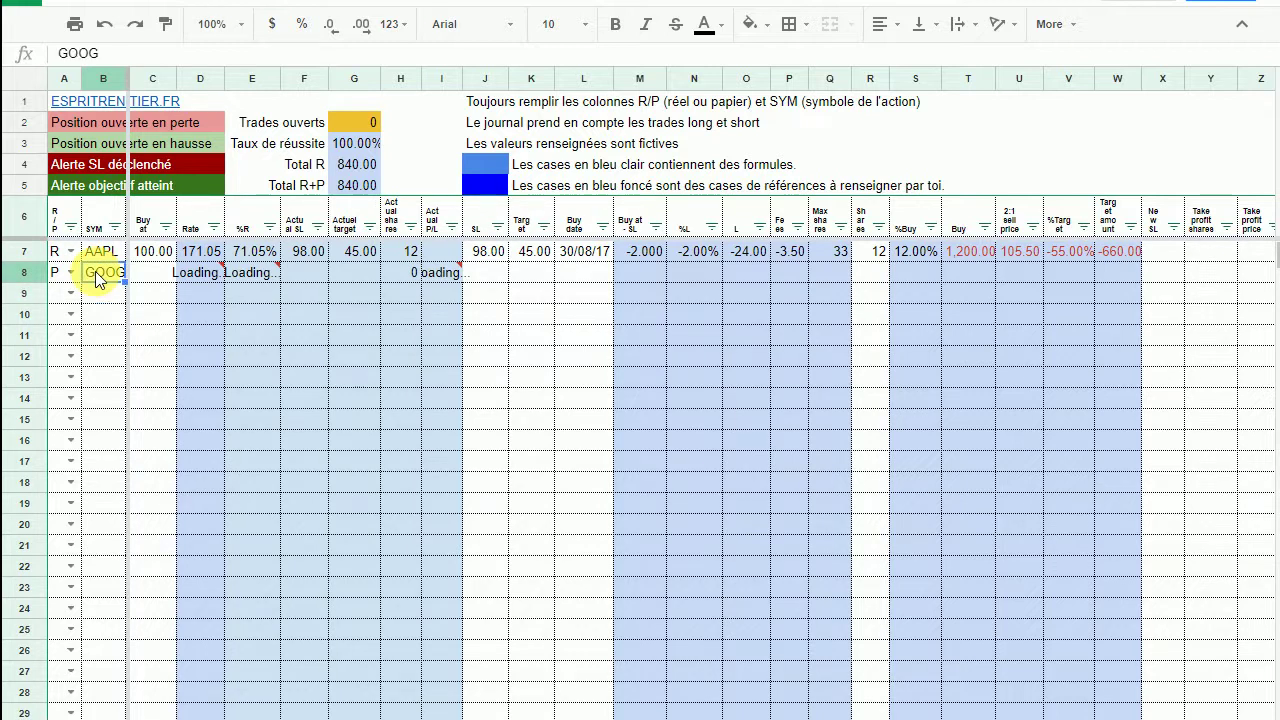
pyautogui.click(199, 270)
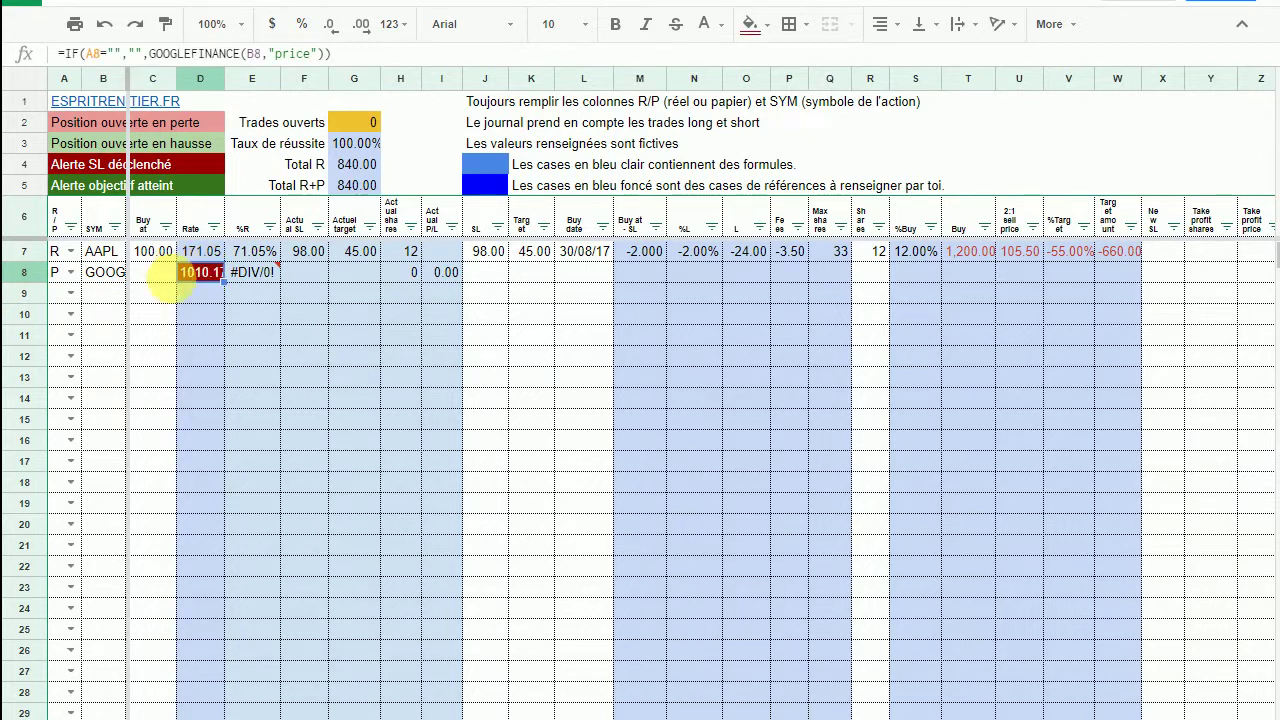
pyautogui.moveTo(230, 87); pyautogui.dragTo(242, 88)
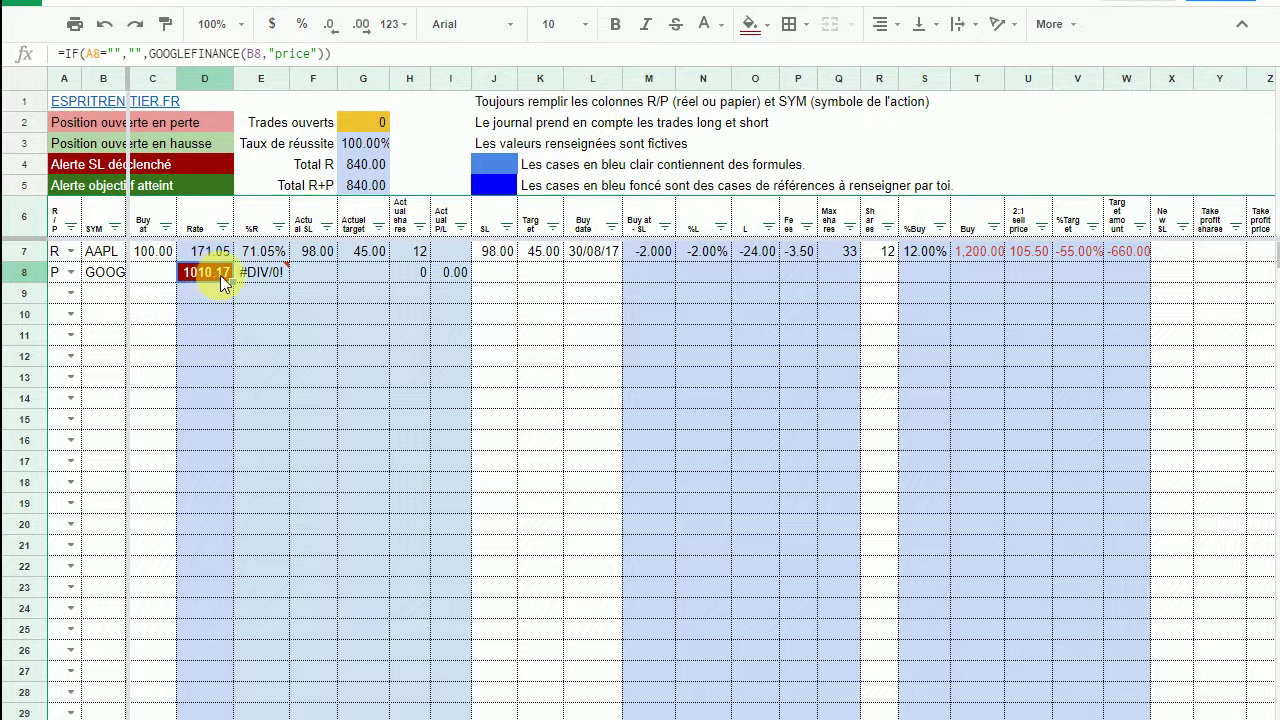
# - Set the Buy at price of the GOOG trade in row 8 to 1010
pyautogui.click(165, 276)
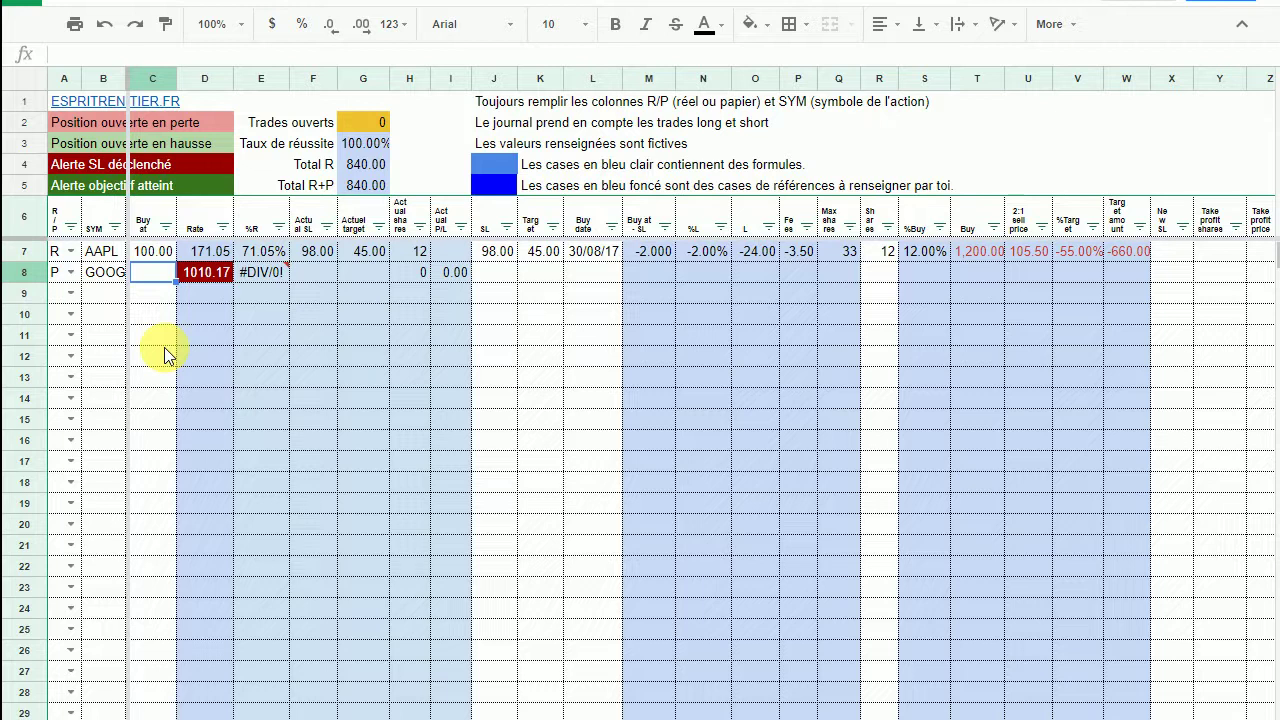
pyautogui.write('1010')
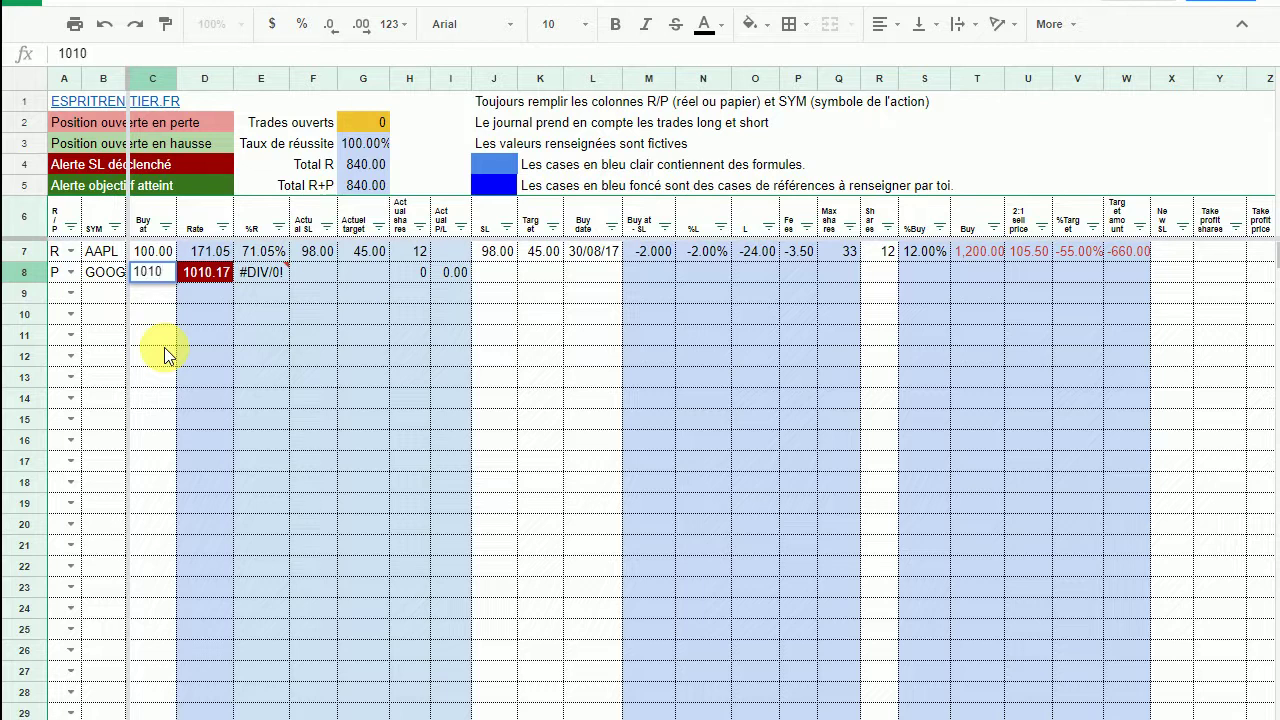
pyautogui.press('Return')
# - Set the stop loss (SL) of the GOOG trade in row 8 to 1000
pyautogui.press('Up')
pyautogui.press('Right')
pyautogui.press('Right')
pyautogui.press('Right')
pyautogui.press('Right')
pyautogui.press('Right')
pyautogui.press('Right')
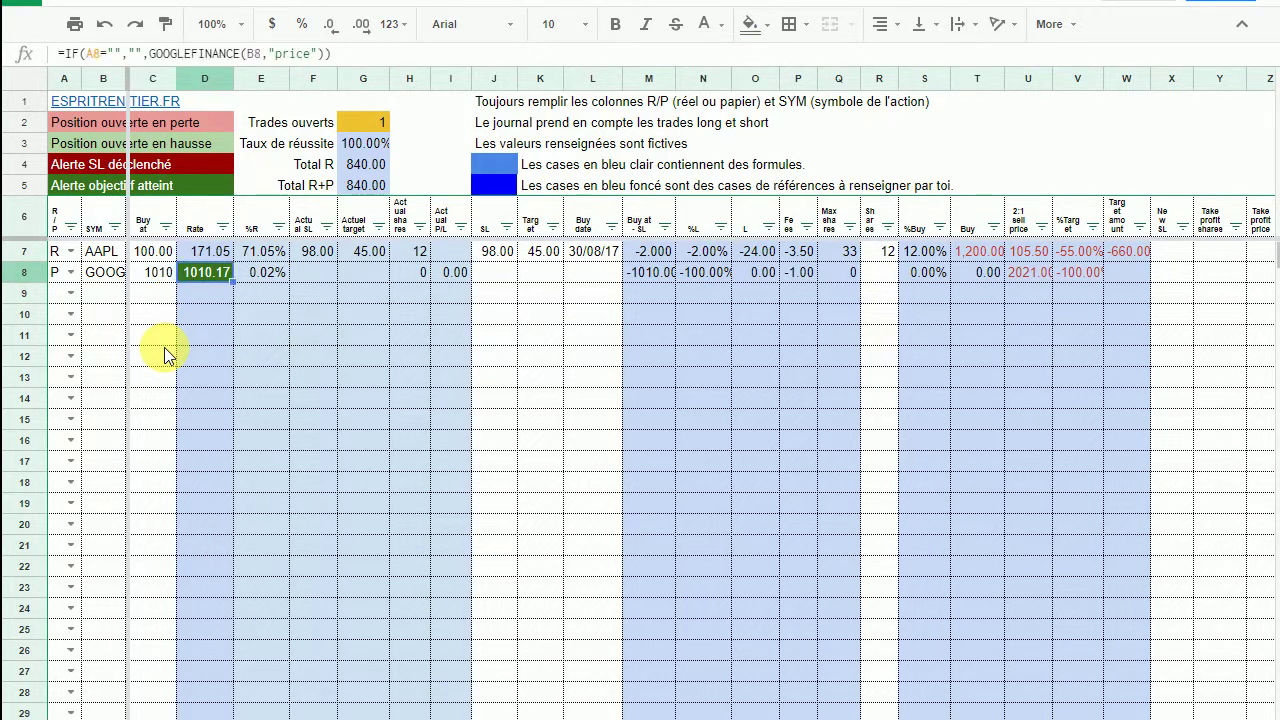
pyautogui.press('Right')
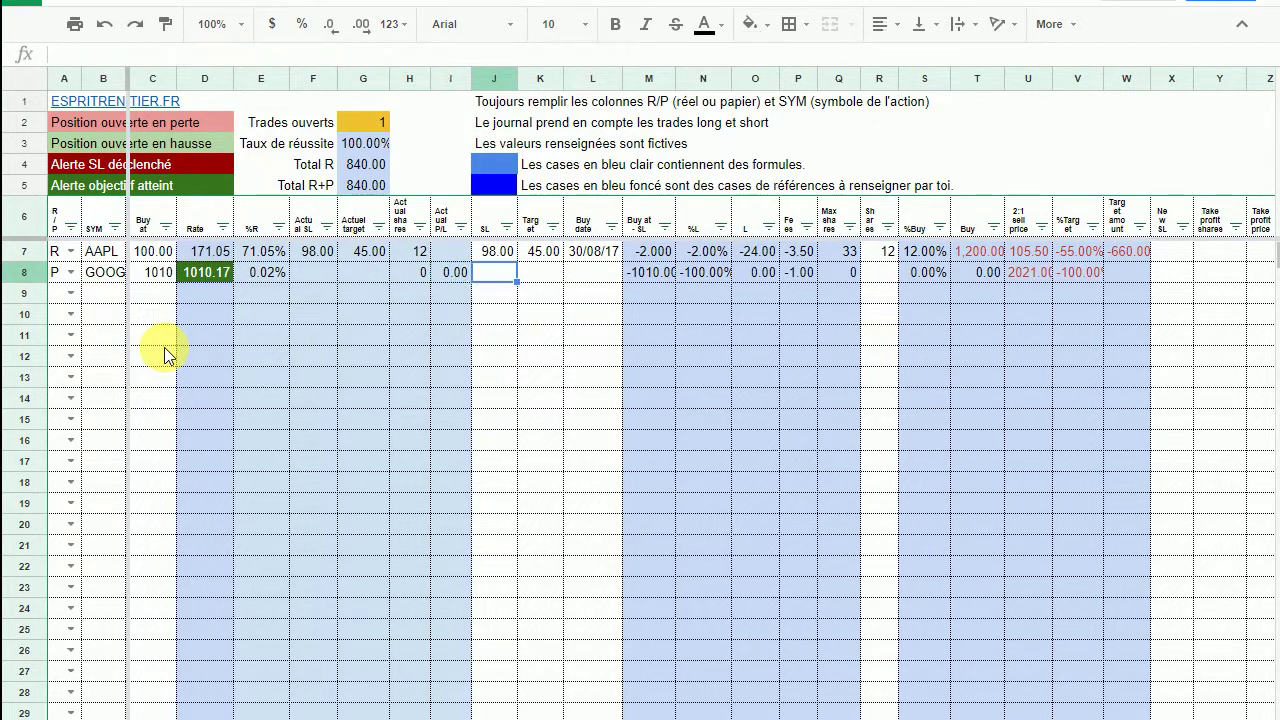
pyautogui.write('1000')
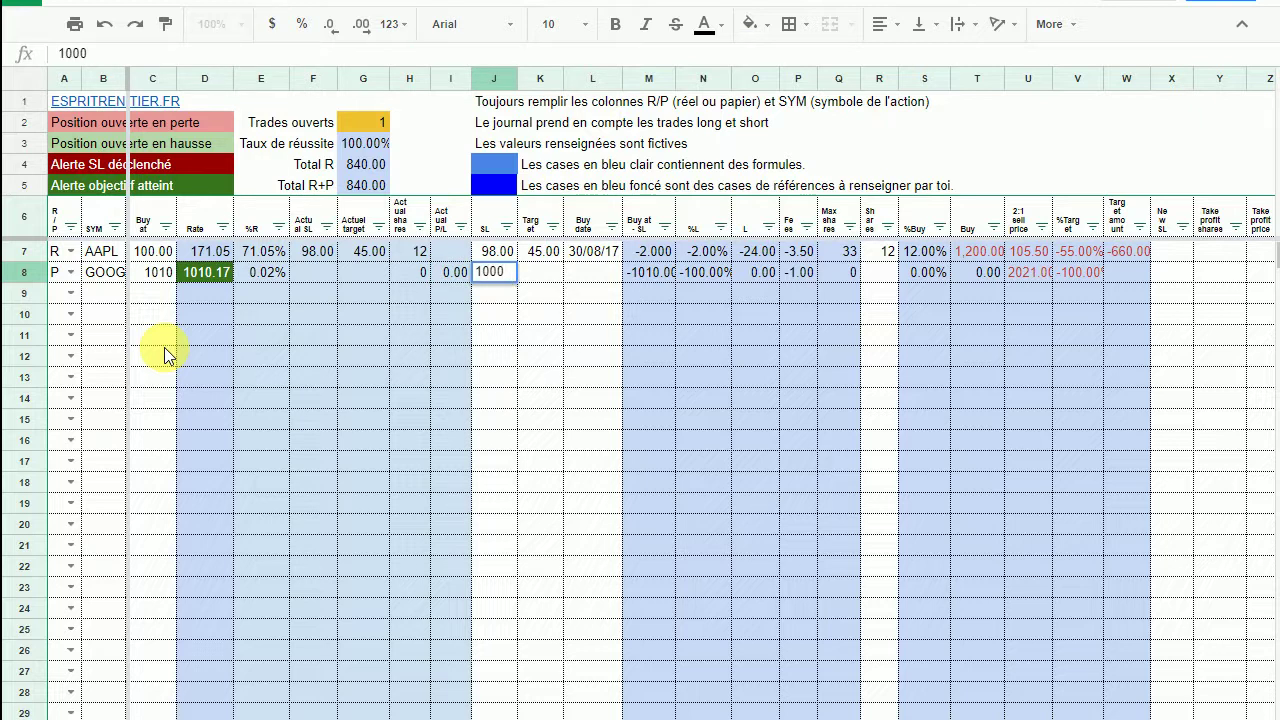
pyautogui.press('Return')
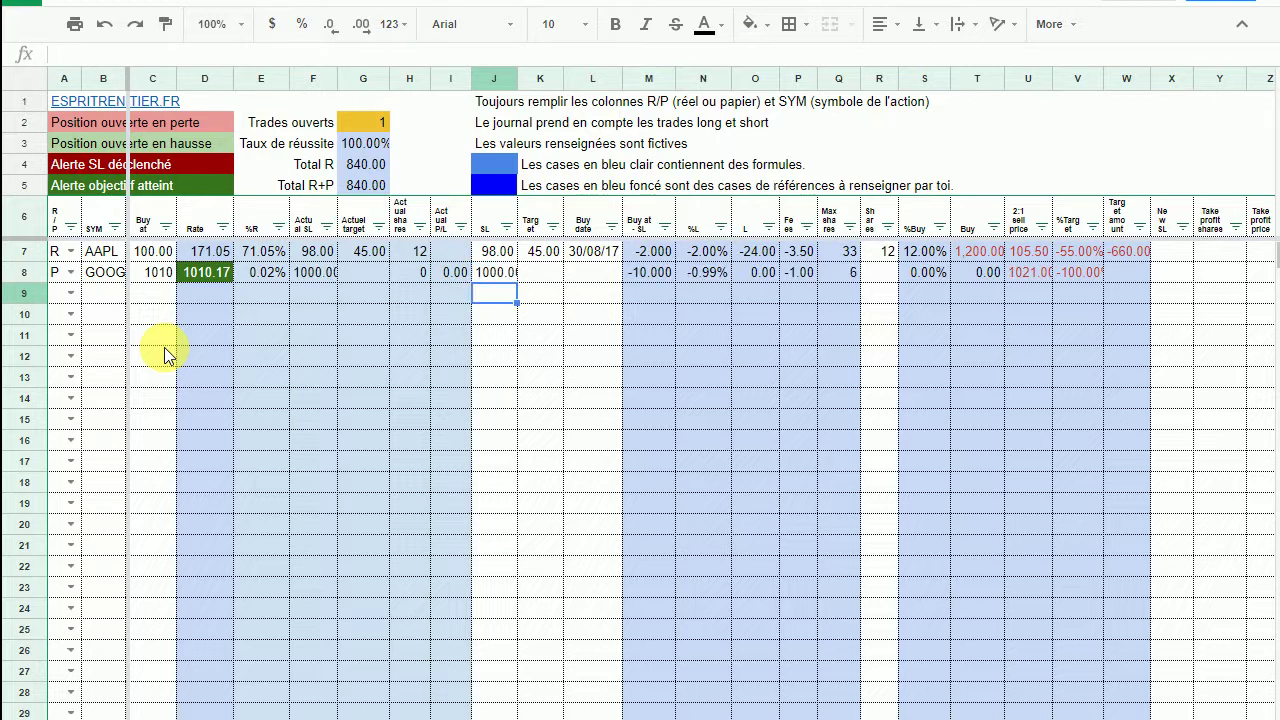
# - Set the Target price of the GOOG trade in row 8 to 1020
pyautogui.press('Up')
pyautogui.press('Right')
pyautogui.press('Up')
pyautogui.press('Up')
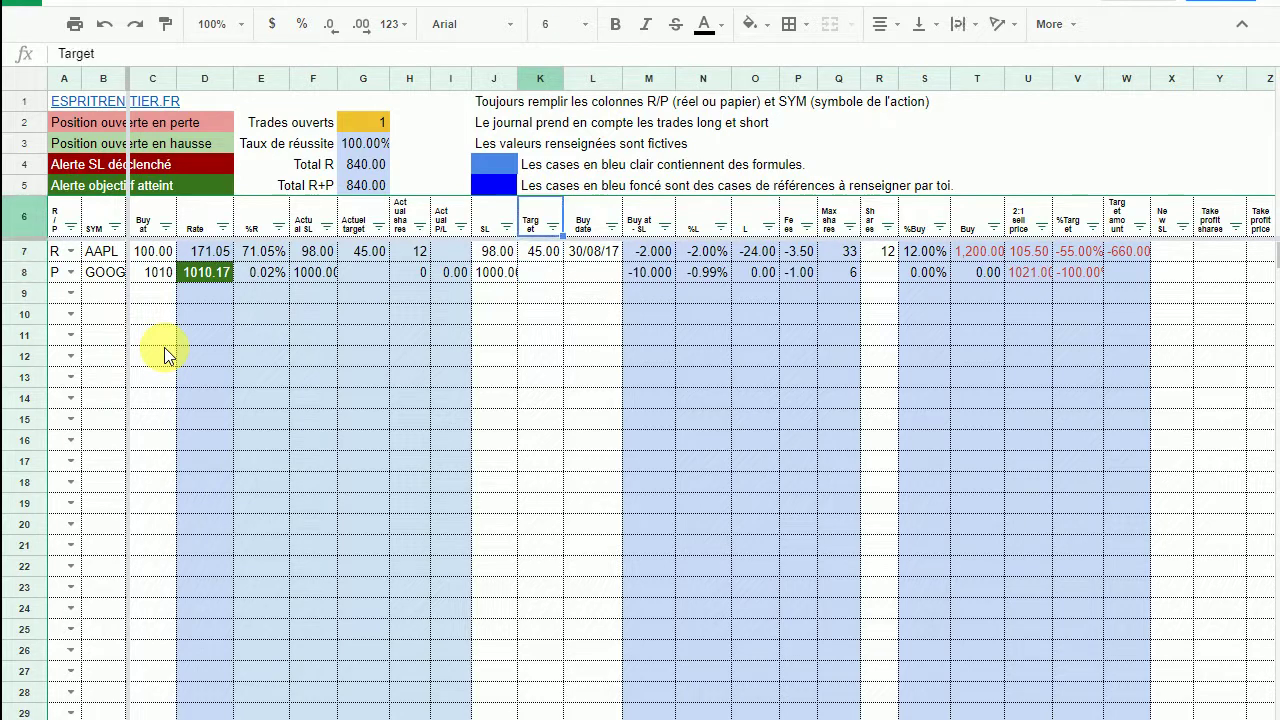
pyautogui.press('Down')
pyautogui.press('Down')
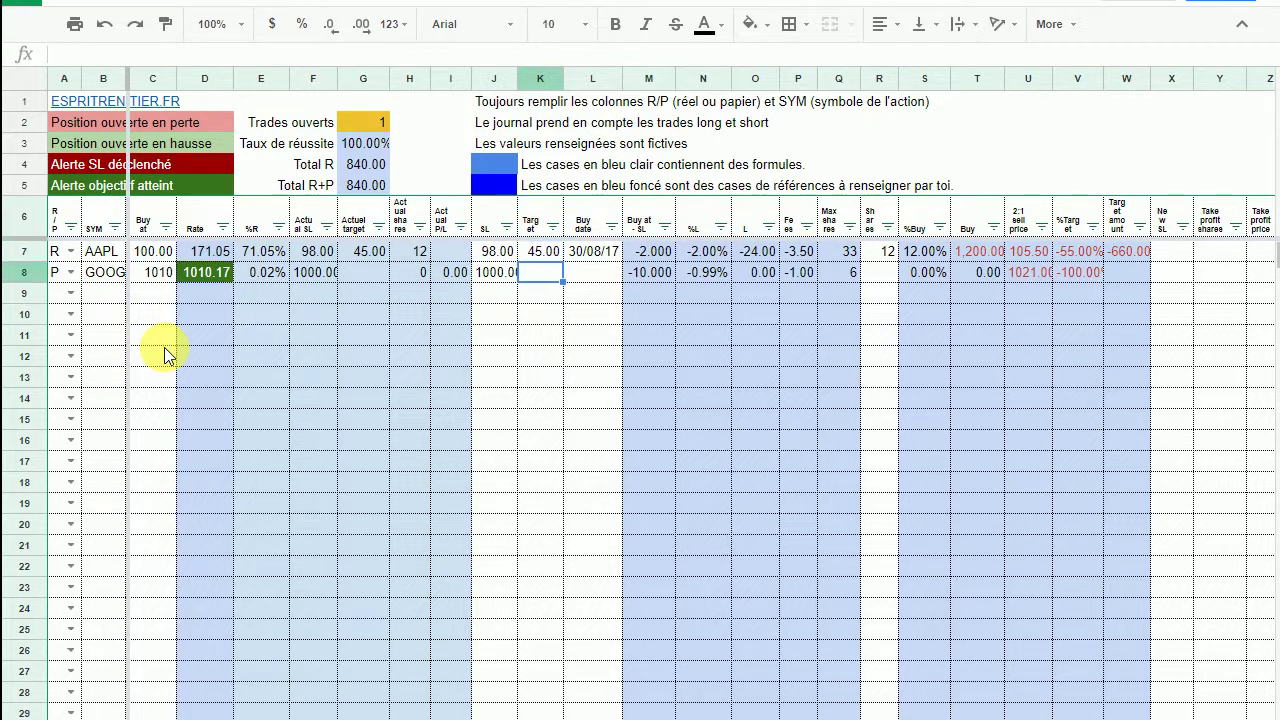
pyautogui.write('1020')
pyautogui.press('Return')
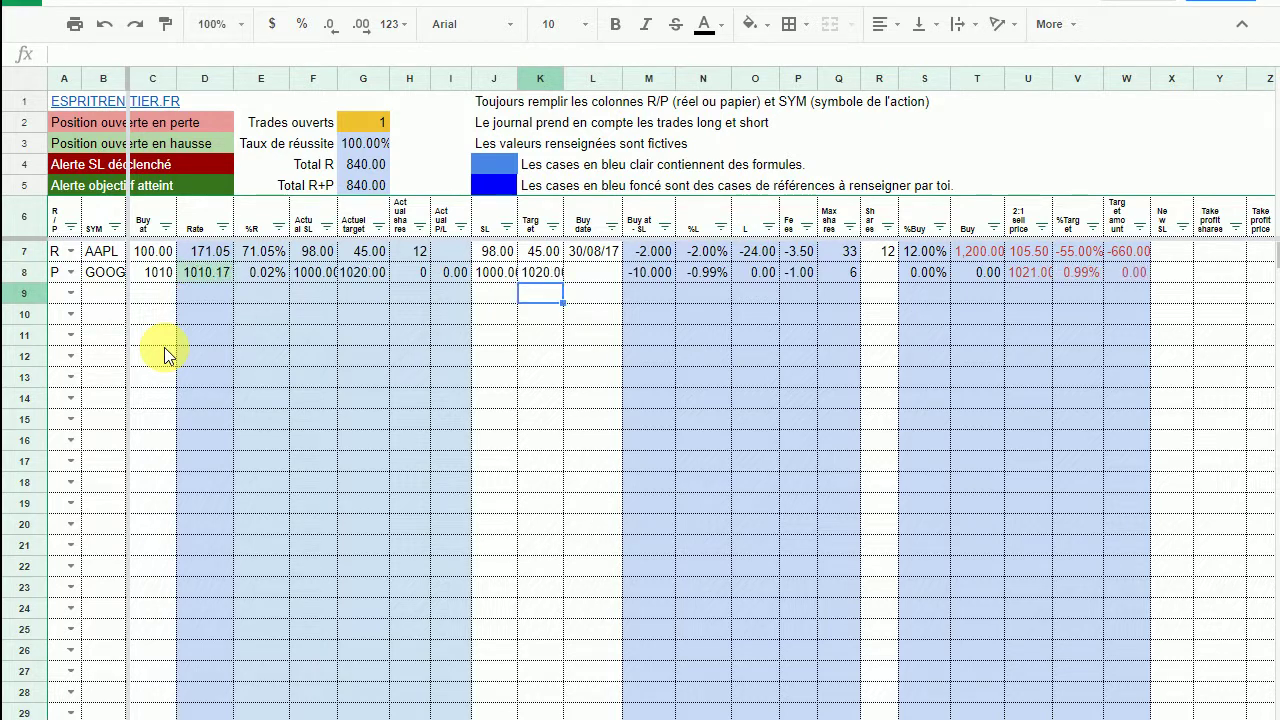
# - Set the Buy date of the GOOG trade in row 8 to 30 November 2017
pyautogui.doubleClick(570, 276)
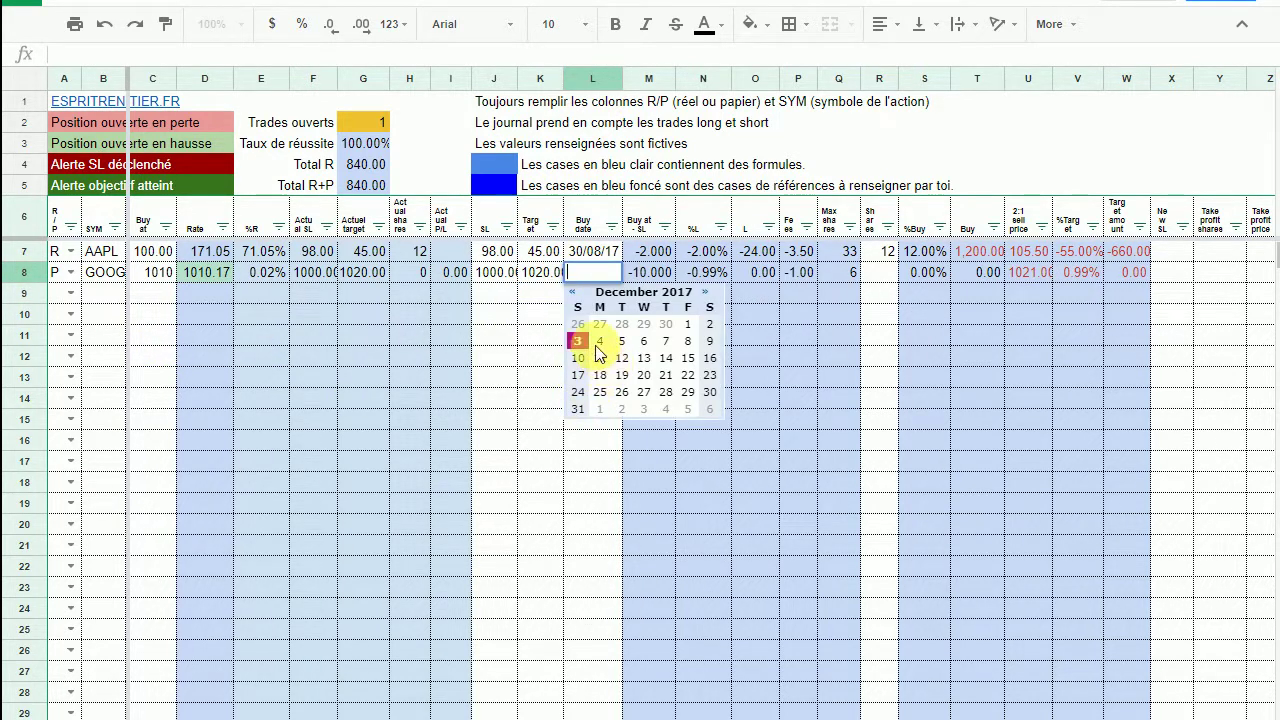
pyautogui.click(572, 292)
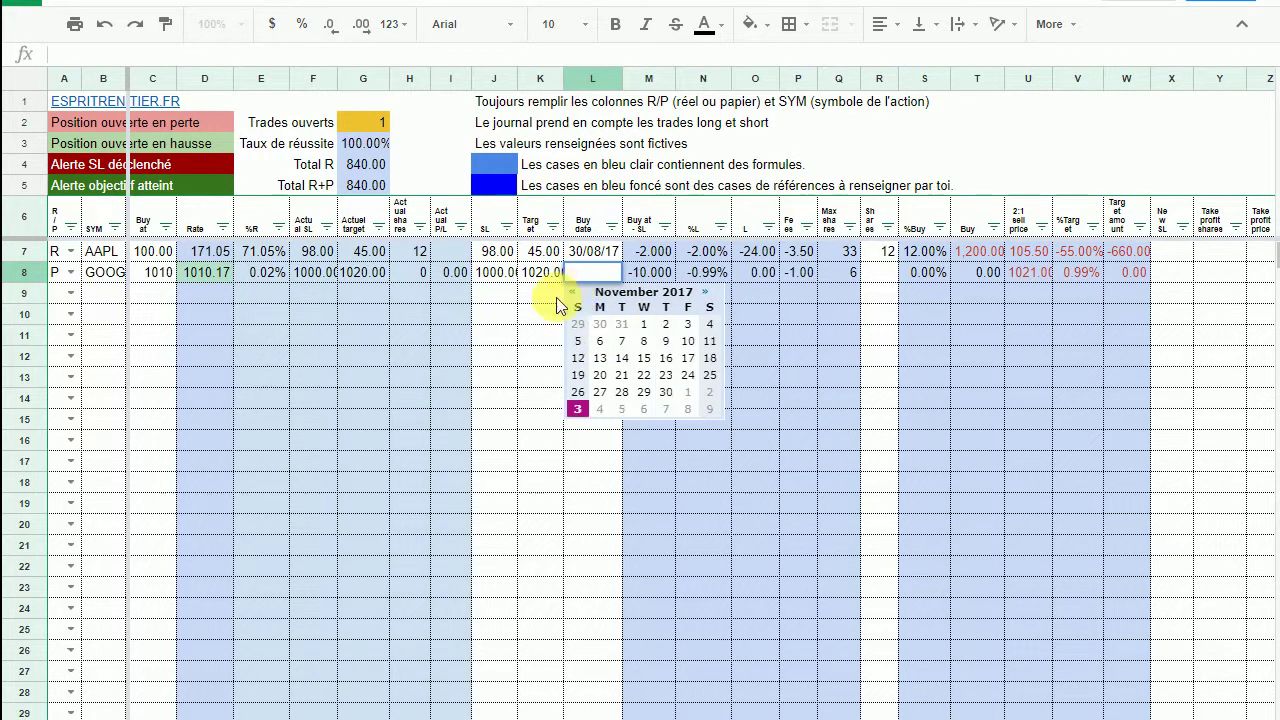
pyautogui.click(663, 392)
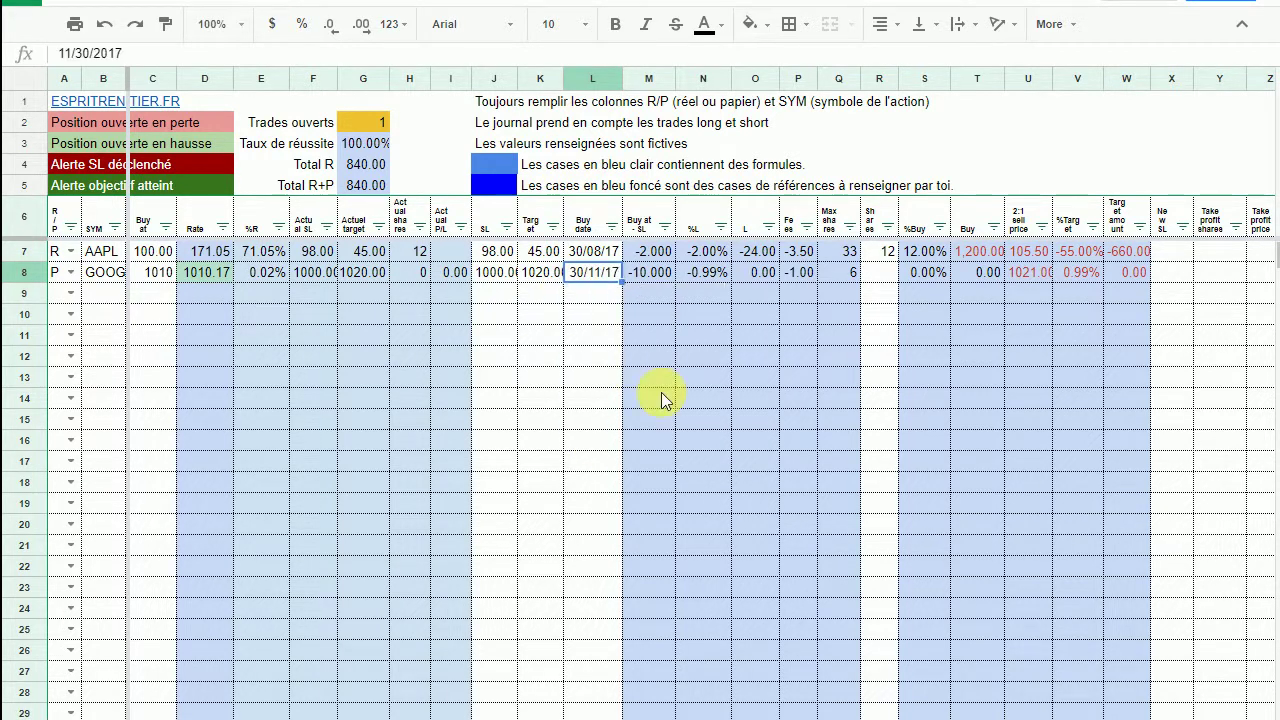
pyautogui.click(583, 320)
pyautogui.click(584, 276)
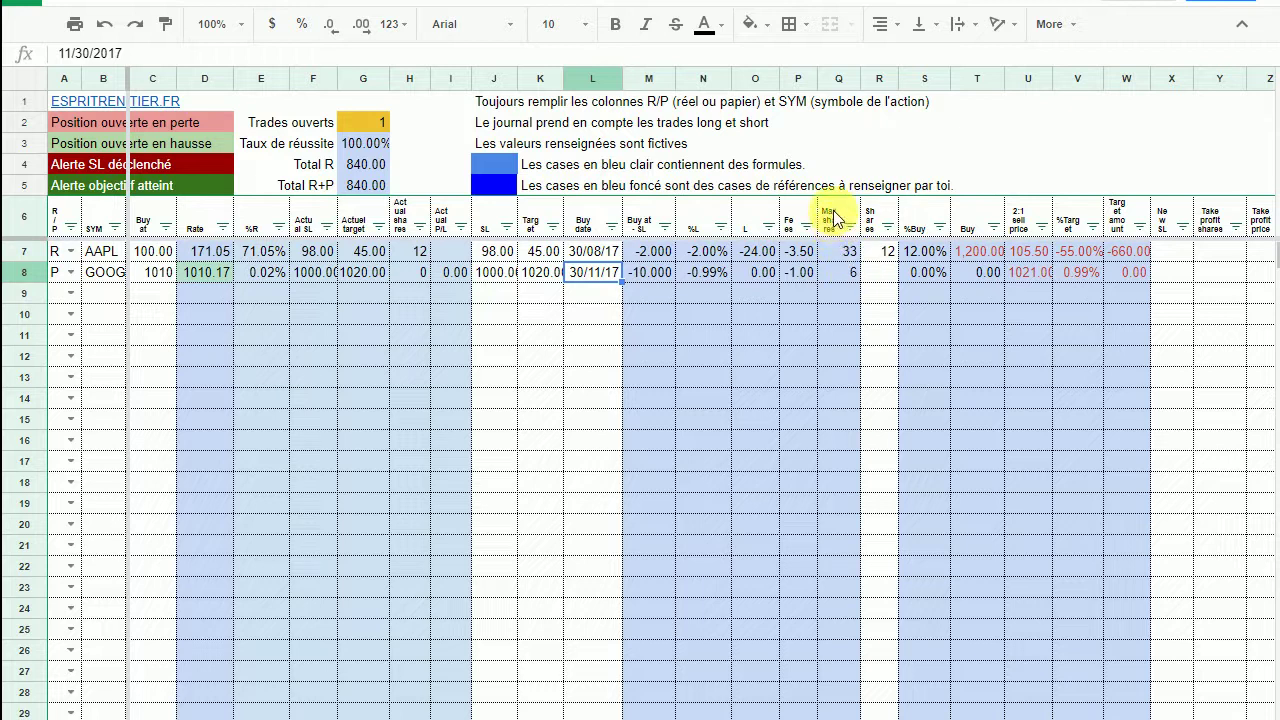
# - Check the Max shares formula of the GOOG trade in row 8 and enter 6 as its Shares
pyautogui.click(844, 277)
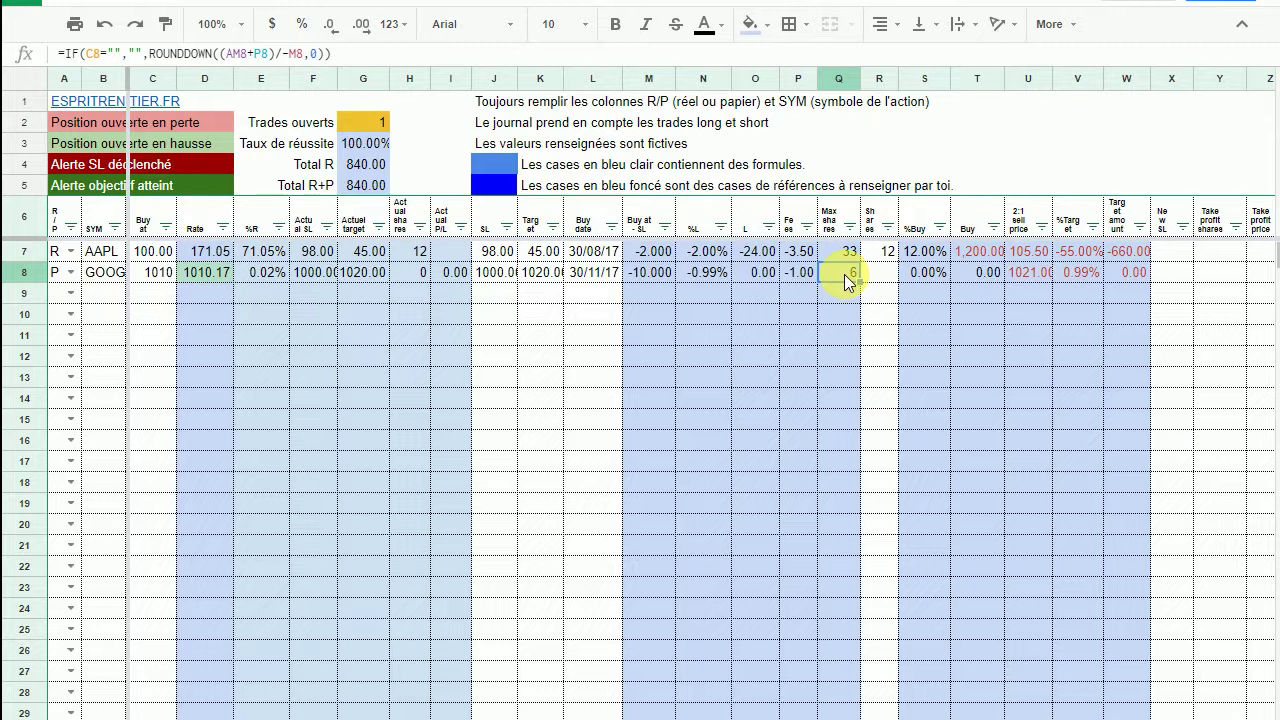
pyautogui.press('Right')
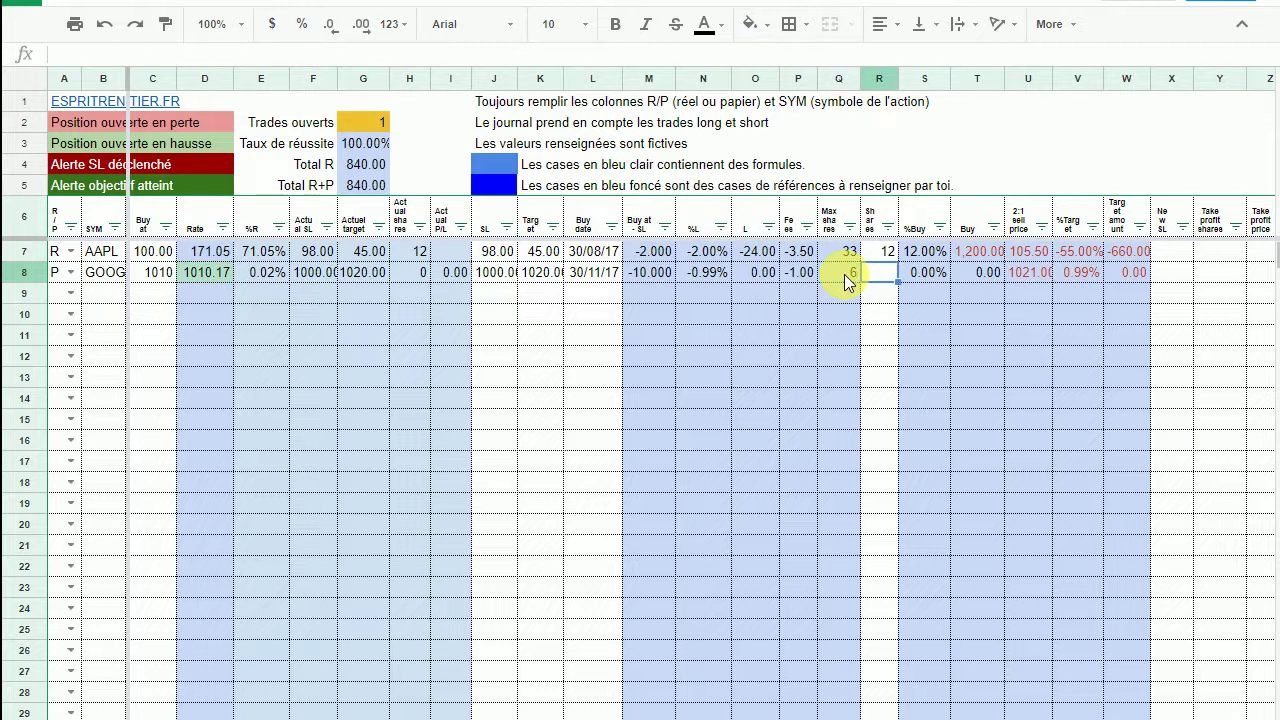
pyautogui.write('6')
pyautogui.press('Return')
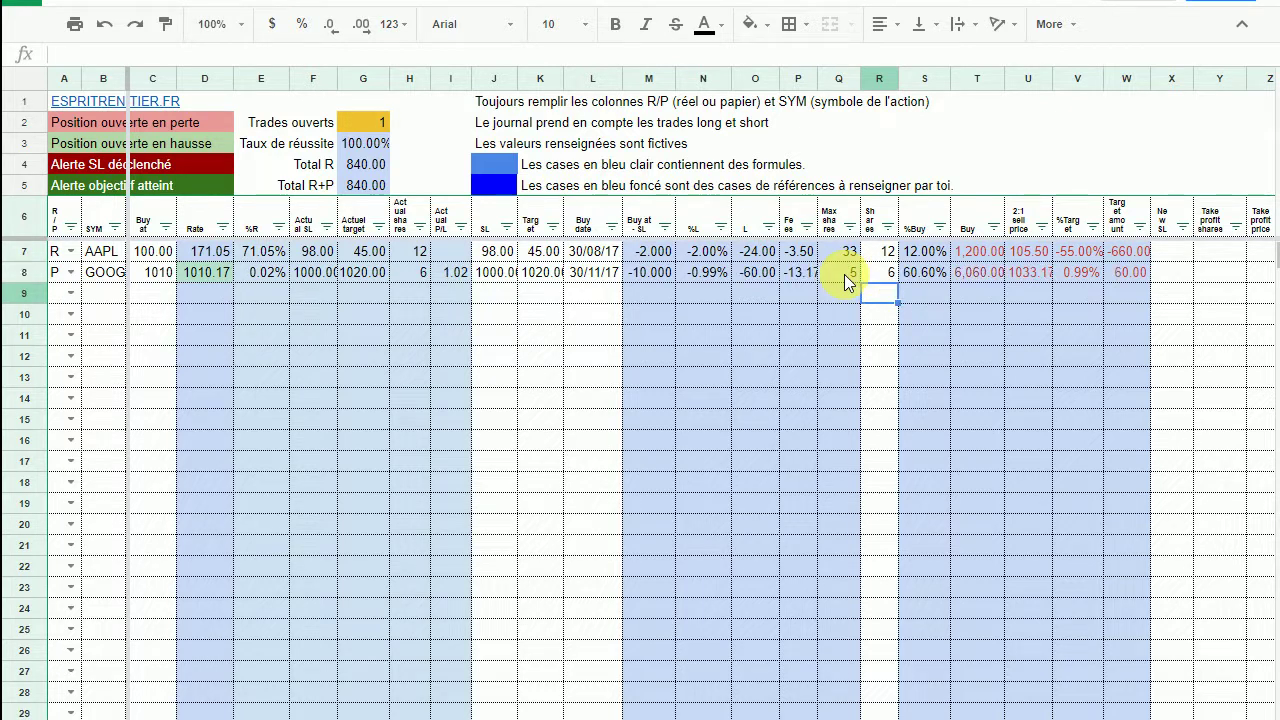
# - Recheck the Max shares and Rate formulas in row 8 and set the GOOG trade's Shares to 5
pyautogui.press('Up')
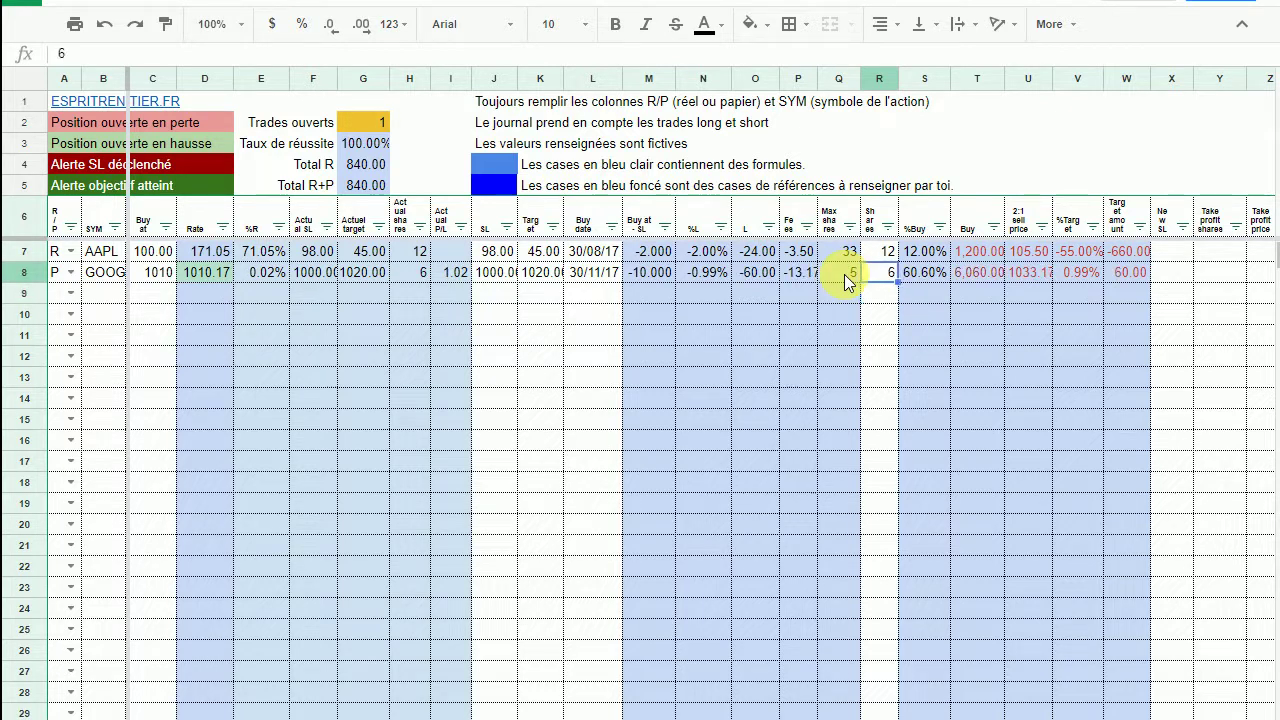
pyautogui.press('Left')
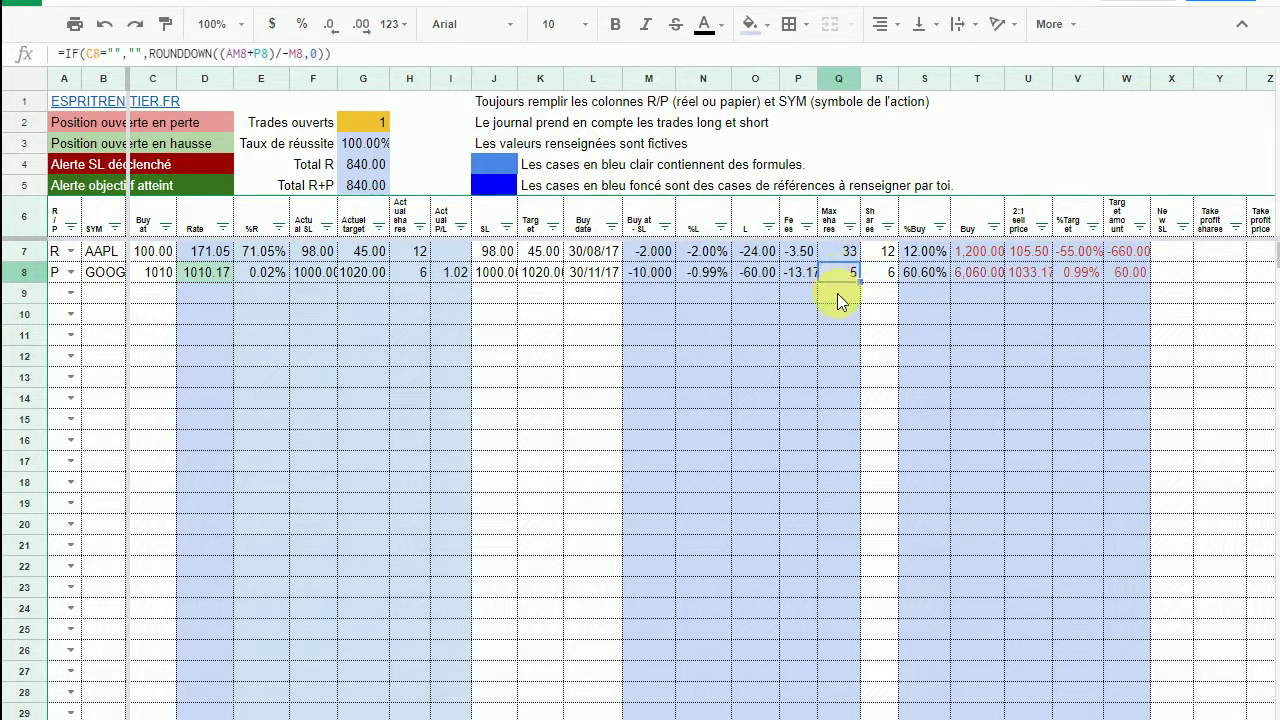
pyautogui.click(202, 279)
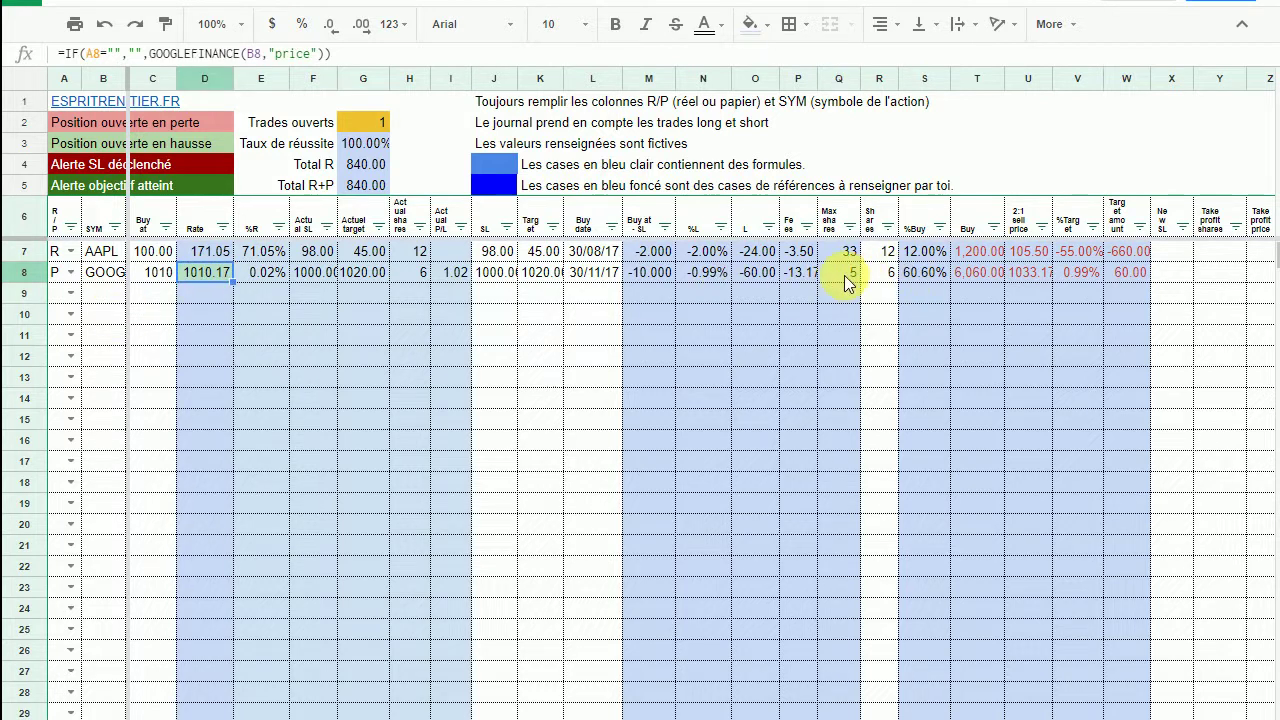
pyautogui.click(844, 275)
pyautogui.click(893, 276)
pyautogui.write('5')
pyautogui.press('Return')
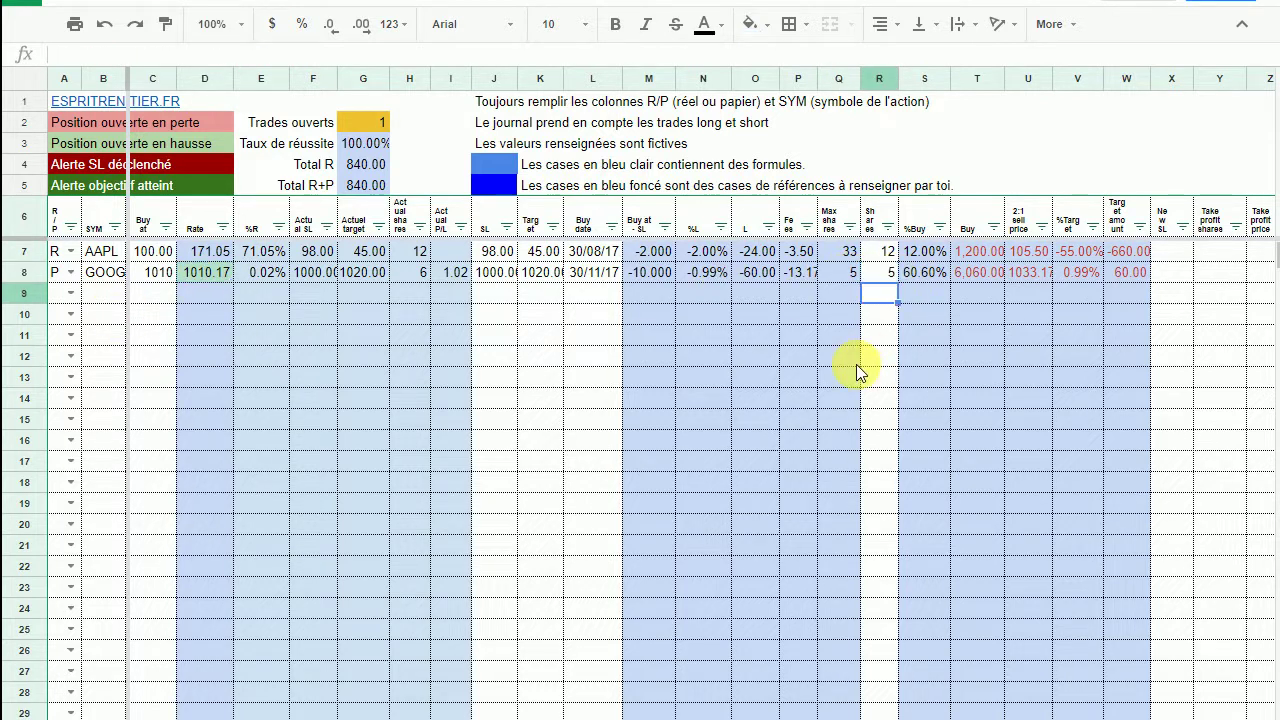
pyautogui.click(882, 336)
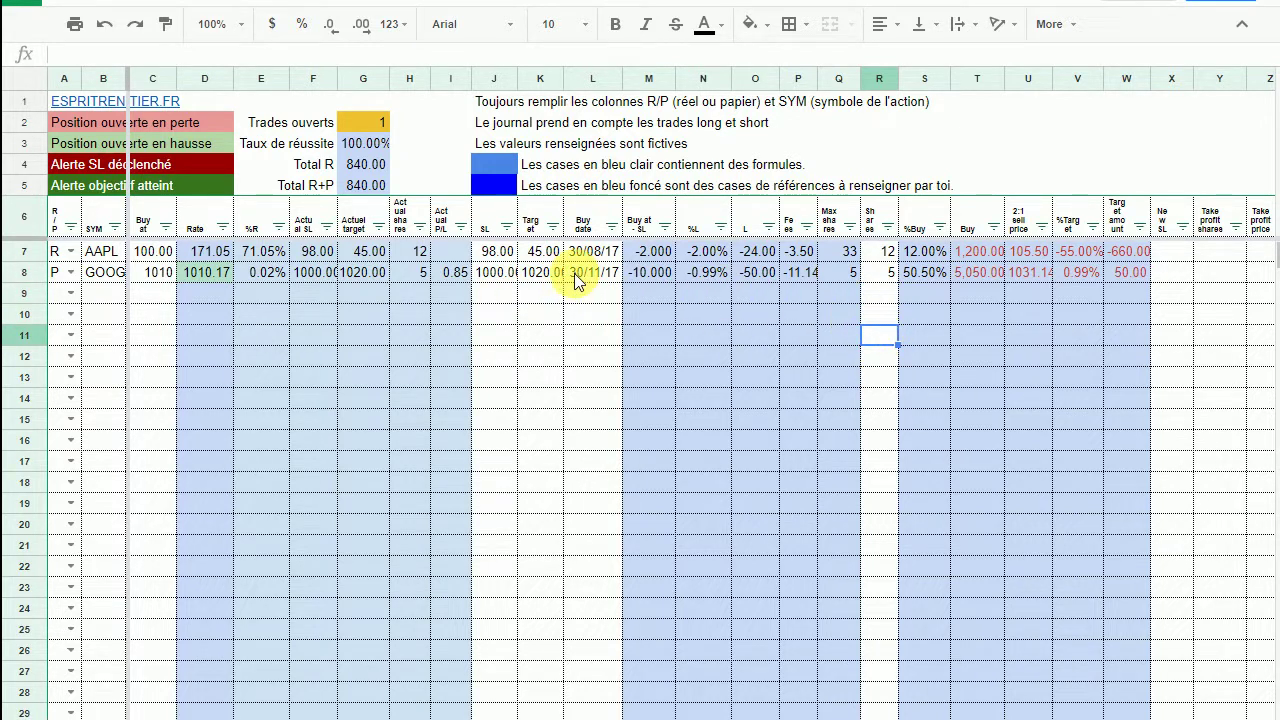
# - Check the GOOG trade's Buy at, Rate and %R cells in row 8 and widen the Actual SL column slightly
pyautogui.click(146, 278)
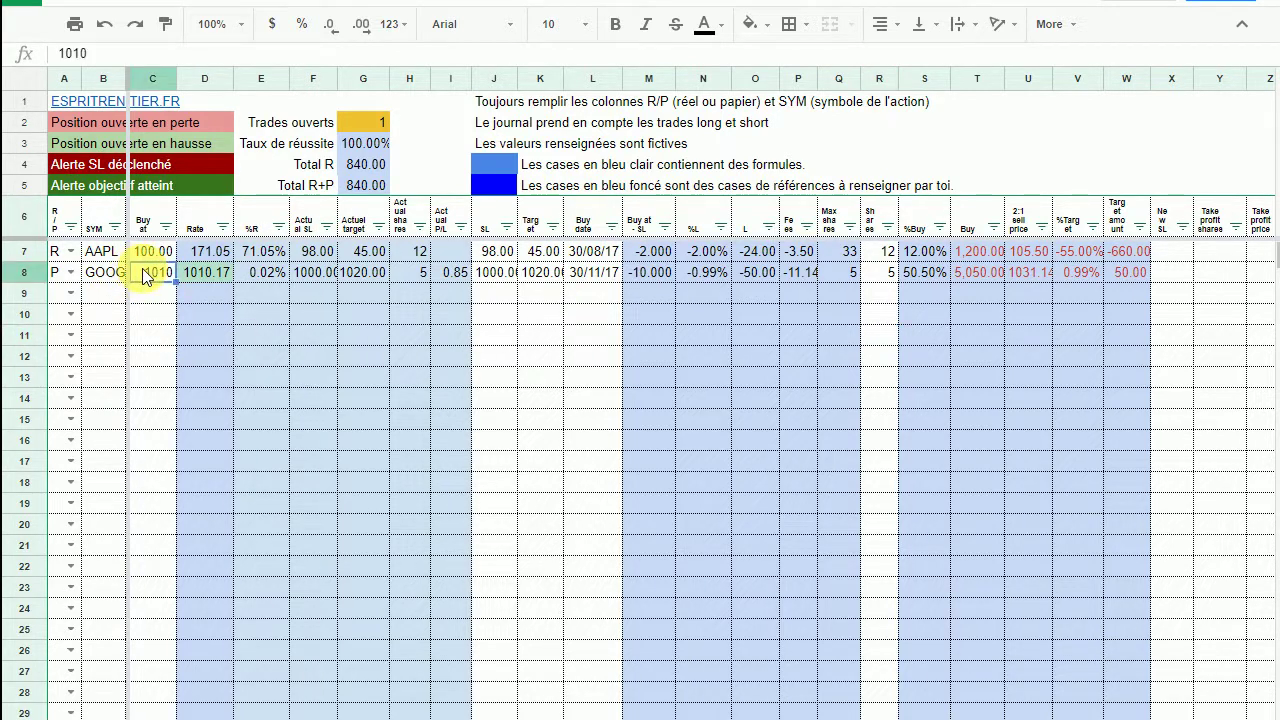
pyautogui.click(210, 271)
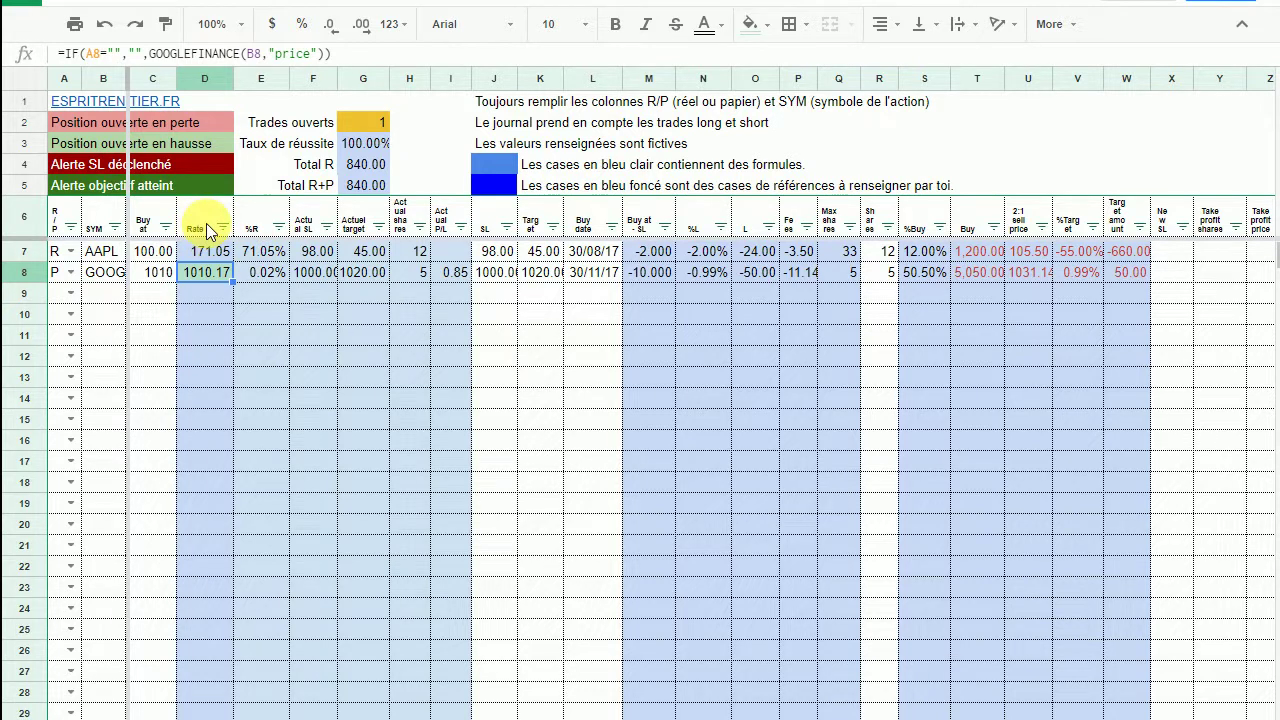
pyautogui.click(257, 274)
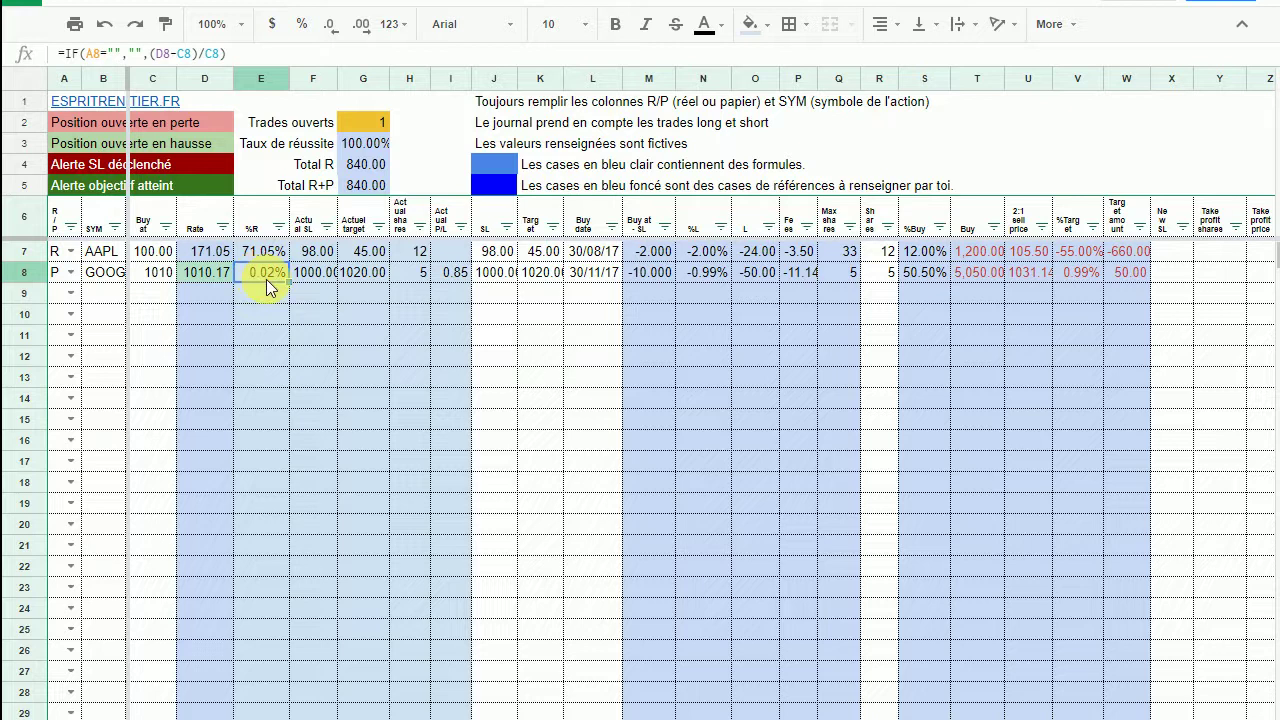
pyautogui.click(350, 80)
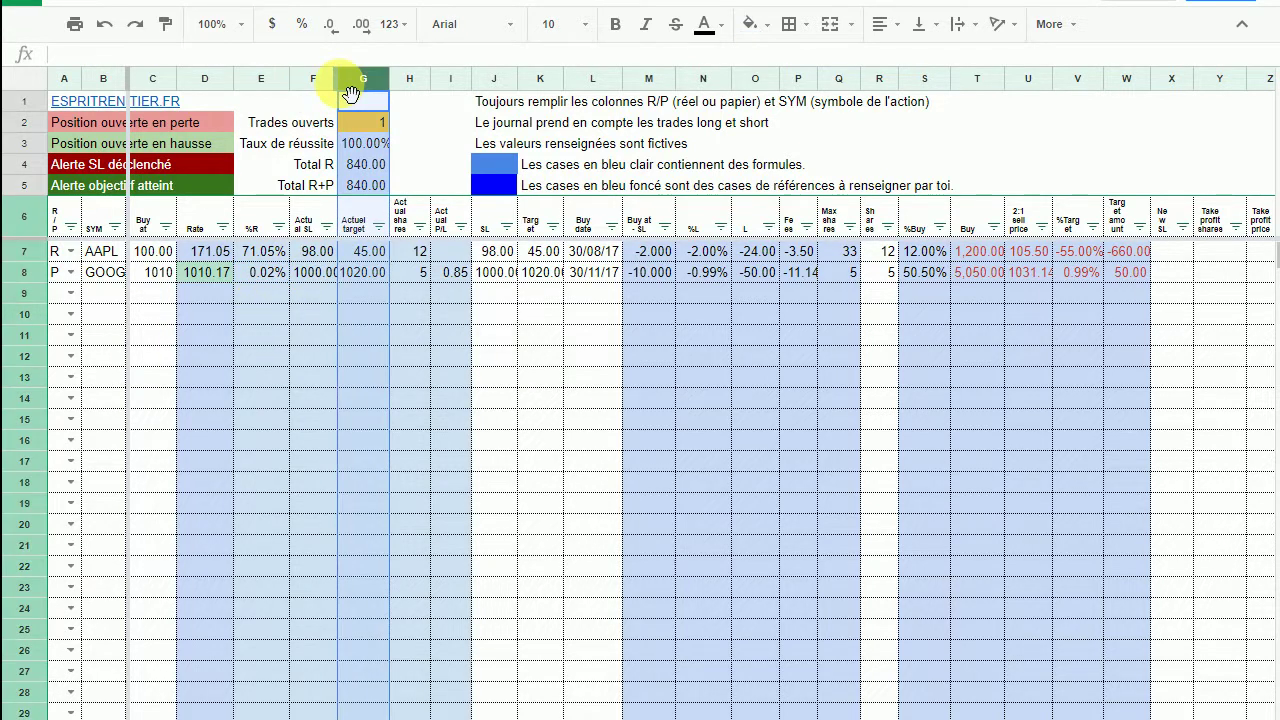
pyautogui.moveTo(338, 78); pyautogui.dragTo(356, 78)
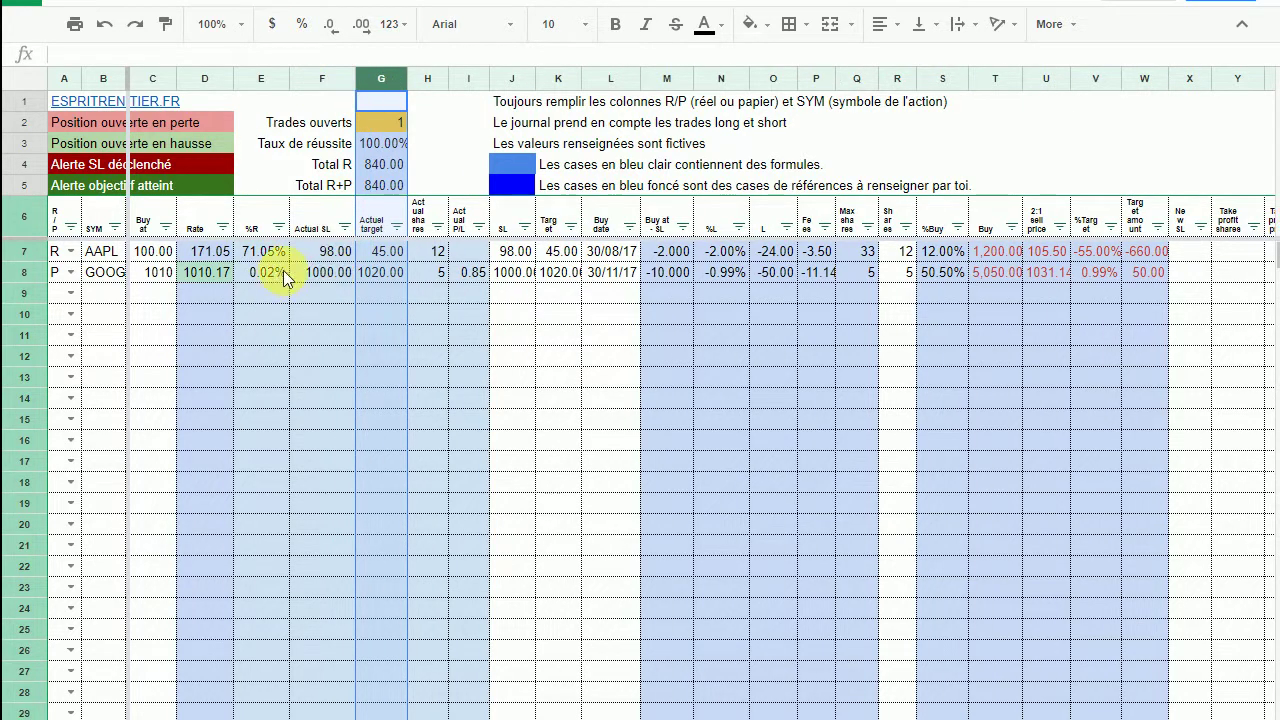
# - Compare the GOOG trade's Actual SL with its SL in row 8 and widen the SL column to fit the full value
pyautogui.click(330, 275)
pyautogui.click(512, 275)
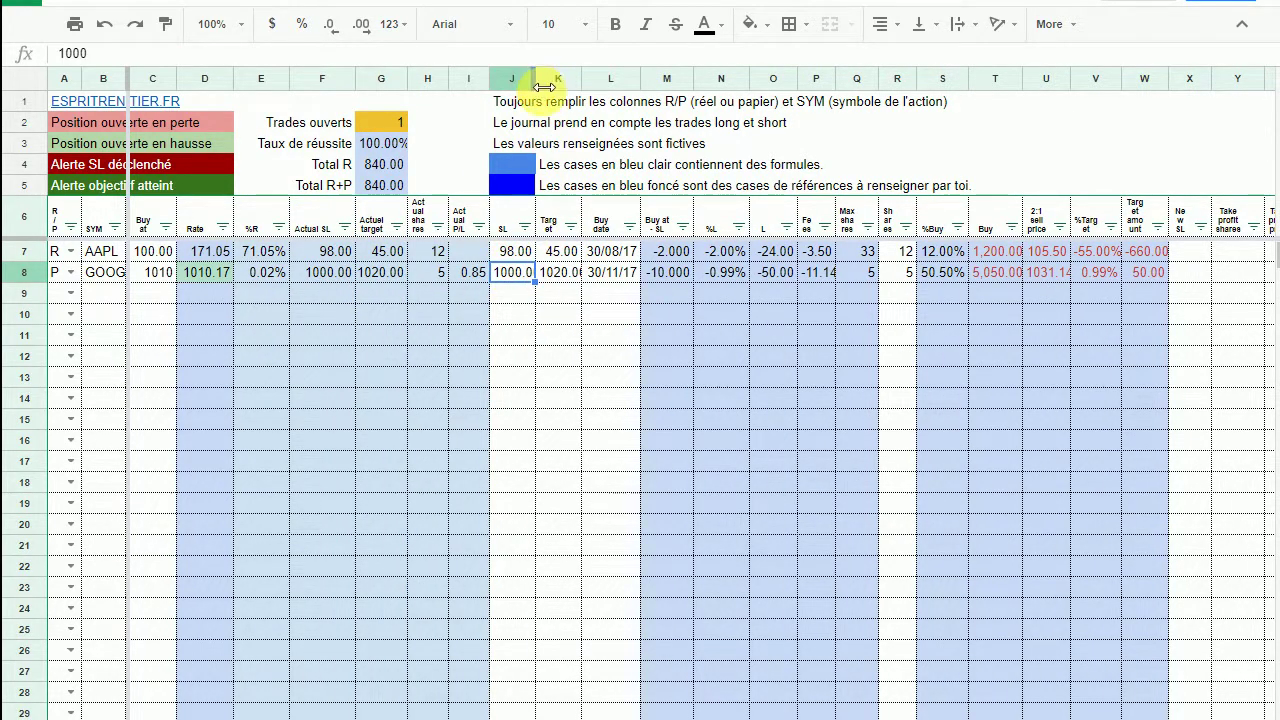
pyautogui.moveTo(536, 87); pyautogui.dragTo(547, 87)
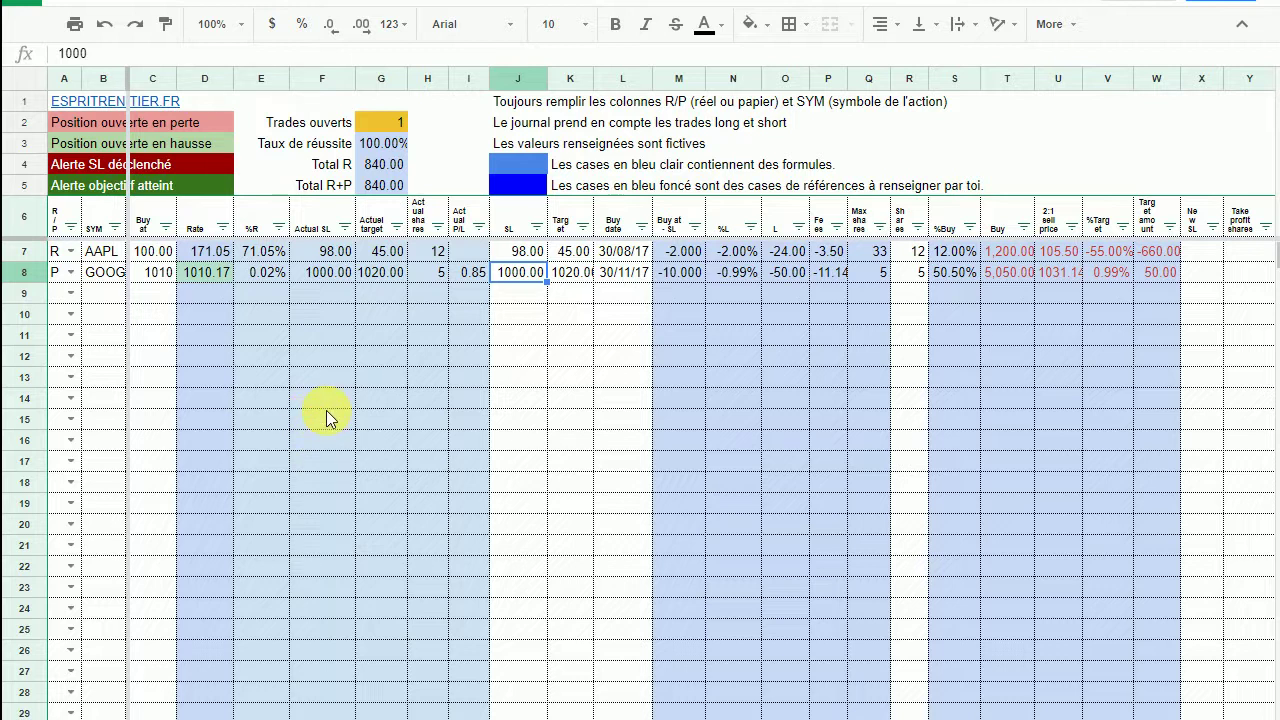
# - Examine the GOOG trade's Actual target, Actual shares and Actual P/L formulas in row 8 against its Target and Shares entries
pyautogui.click(380, 272)
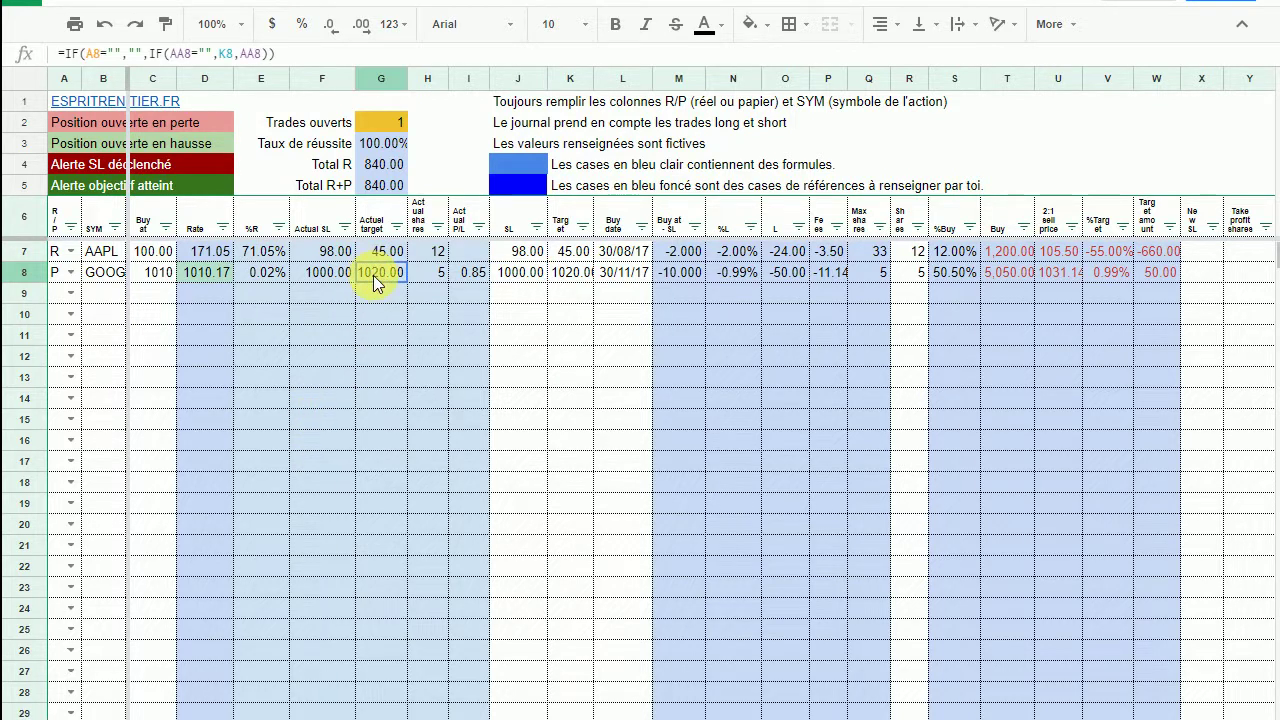
pyautogui.click(576, 274)
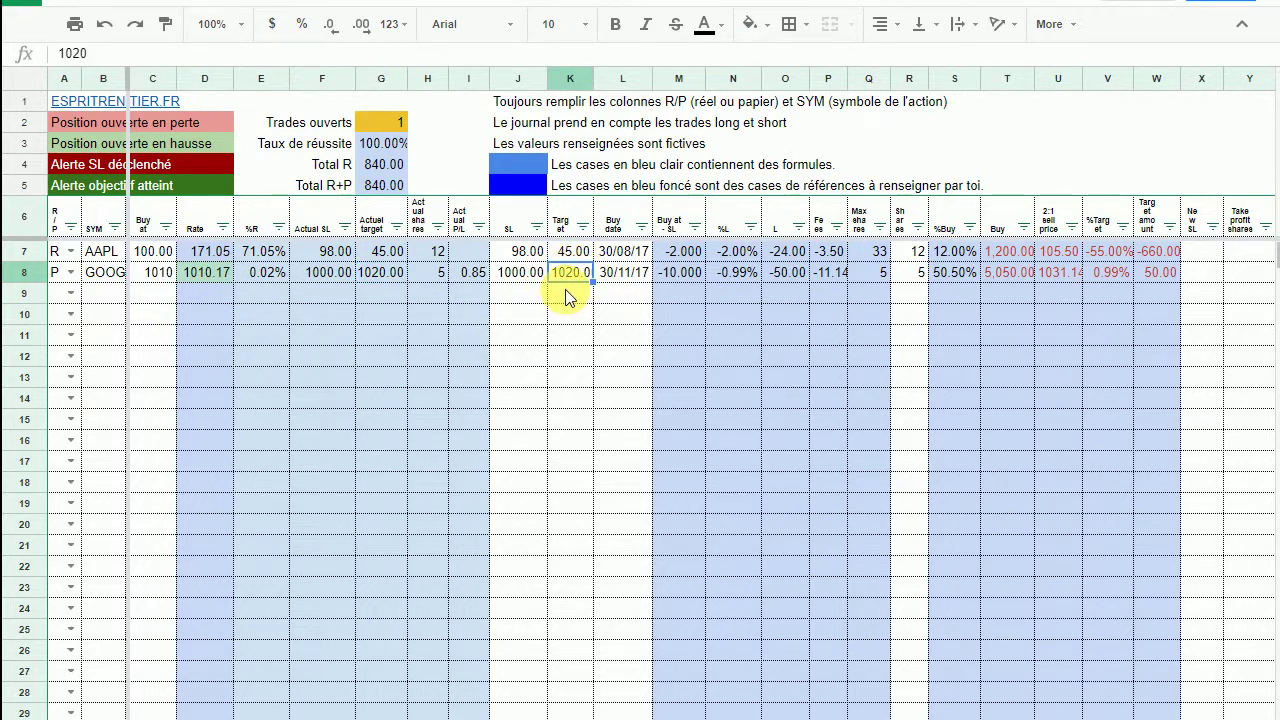
pyautogui.click(366, 280)
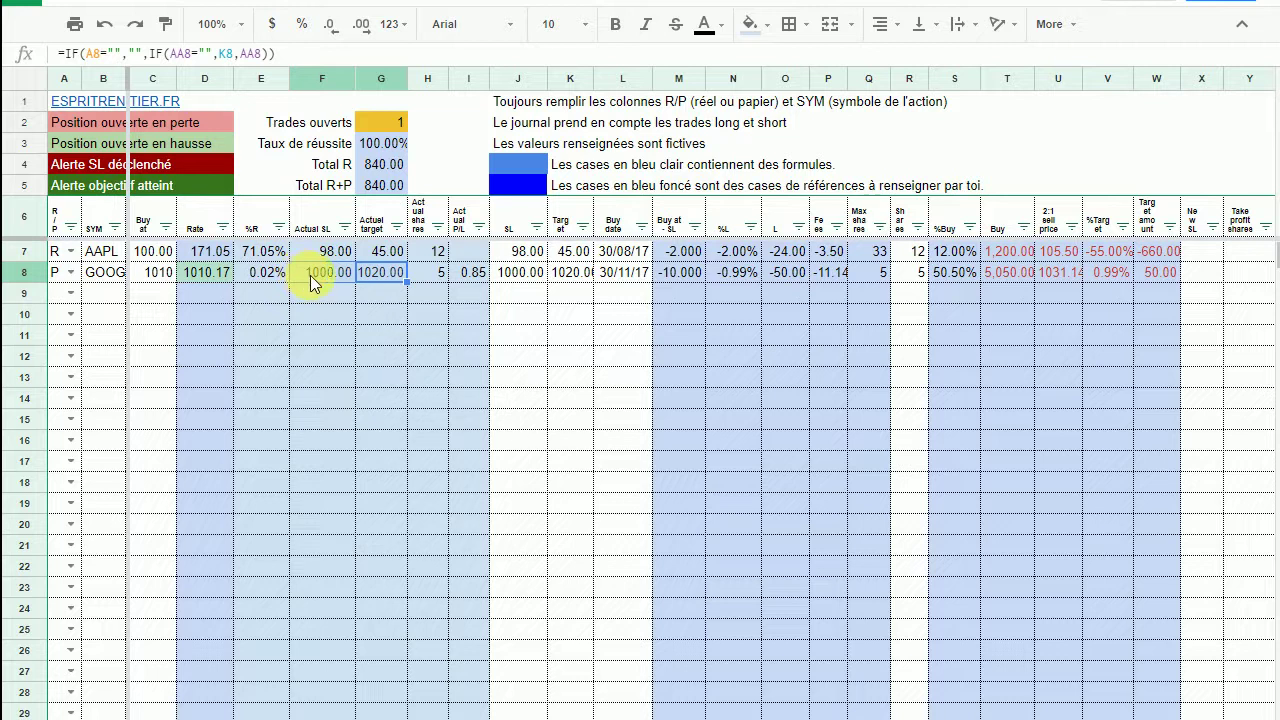
pyautogui.click(435, 271)
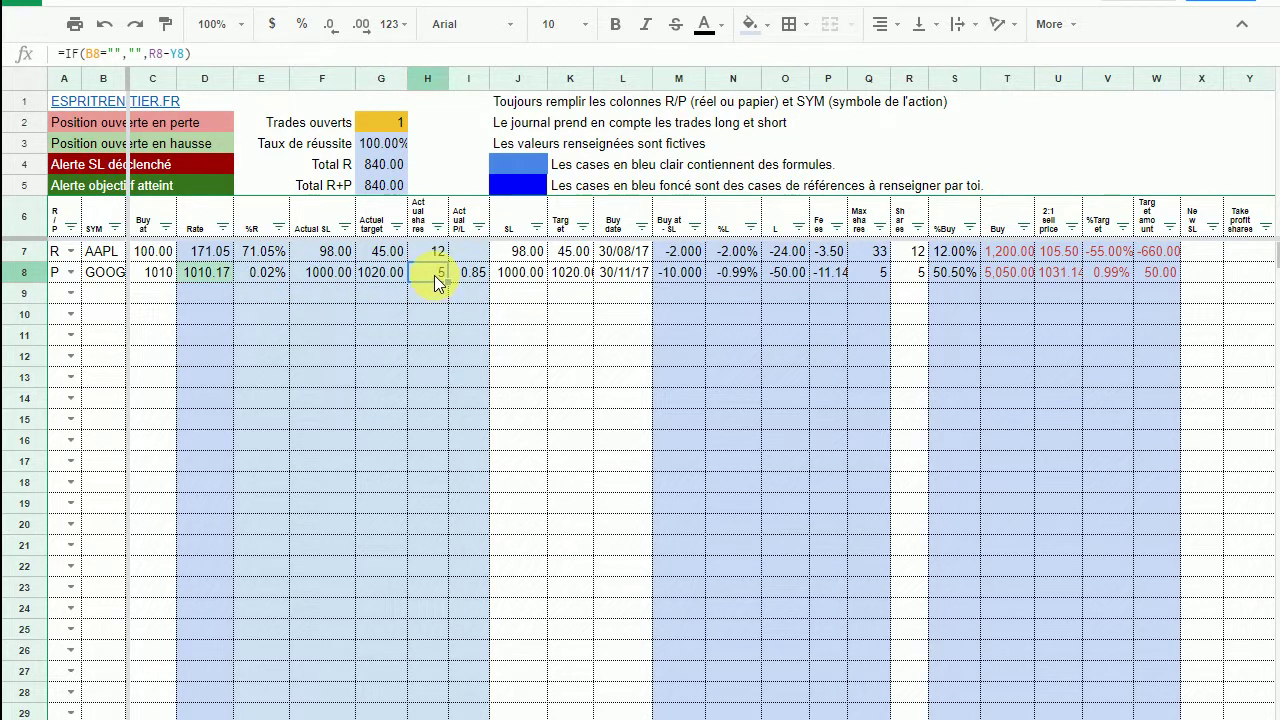
pyautogui.click(918, 278)
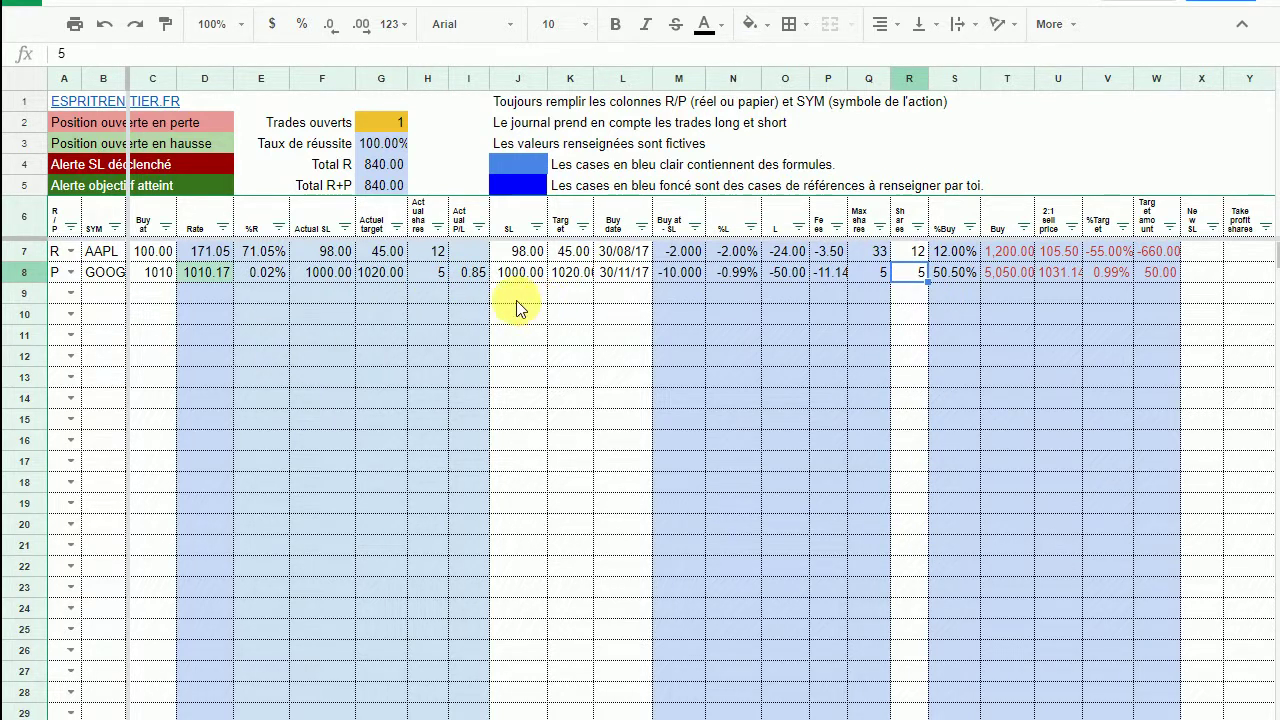
pyautogui.click(475, 273)
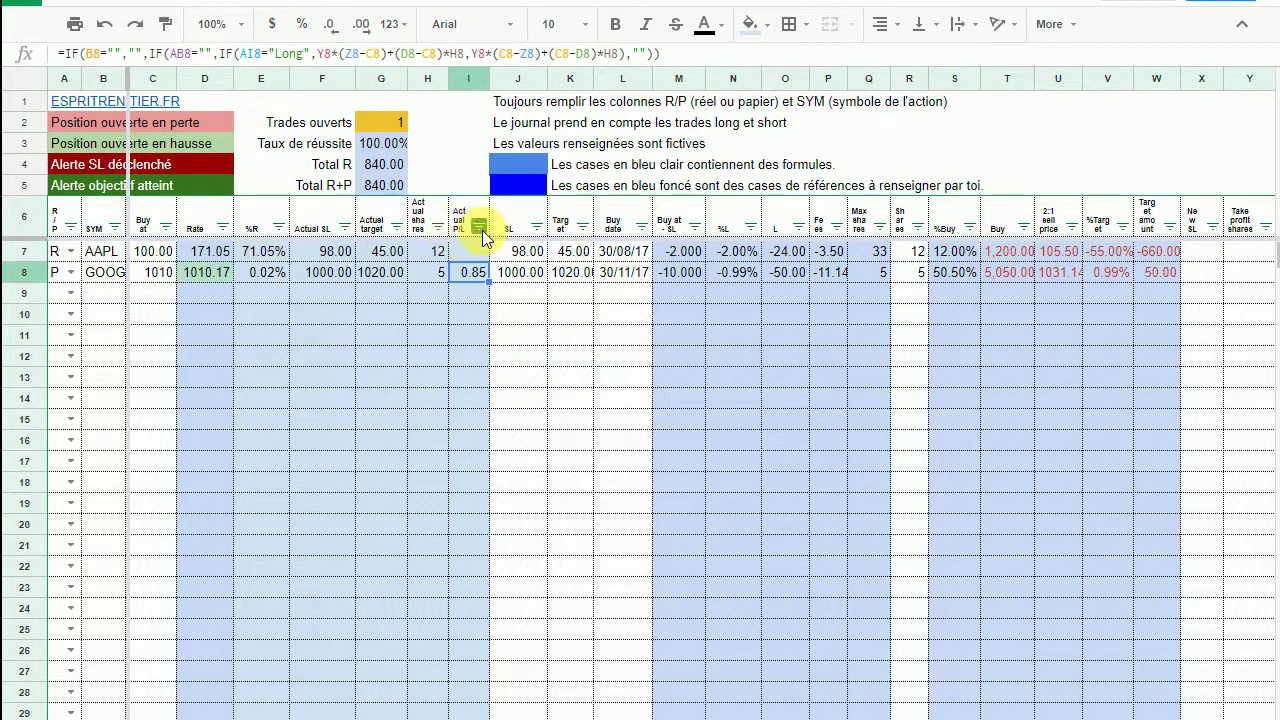
pyautogui.click(477, 274)
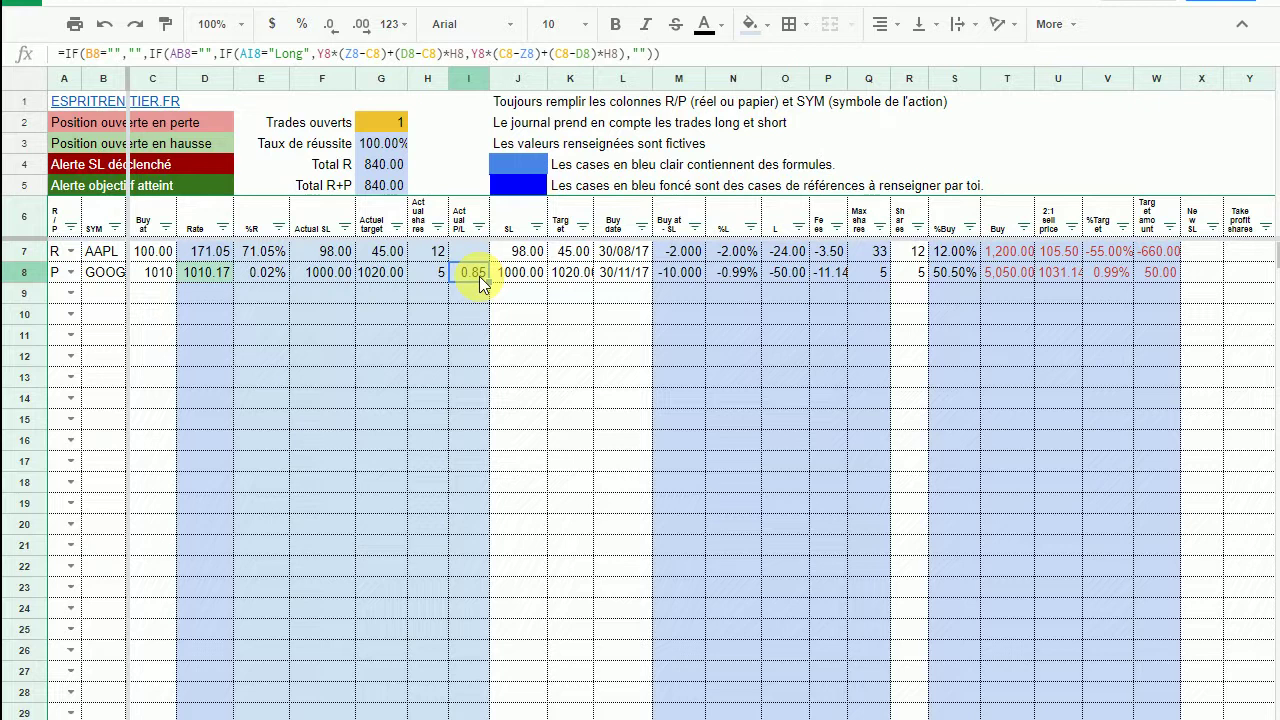
pyautogui.click(530, 341)
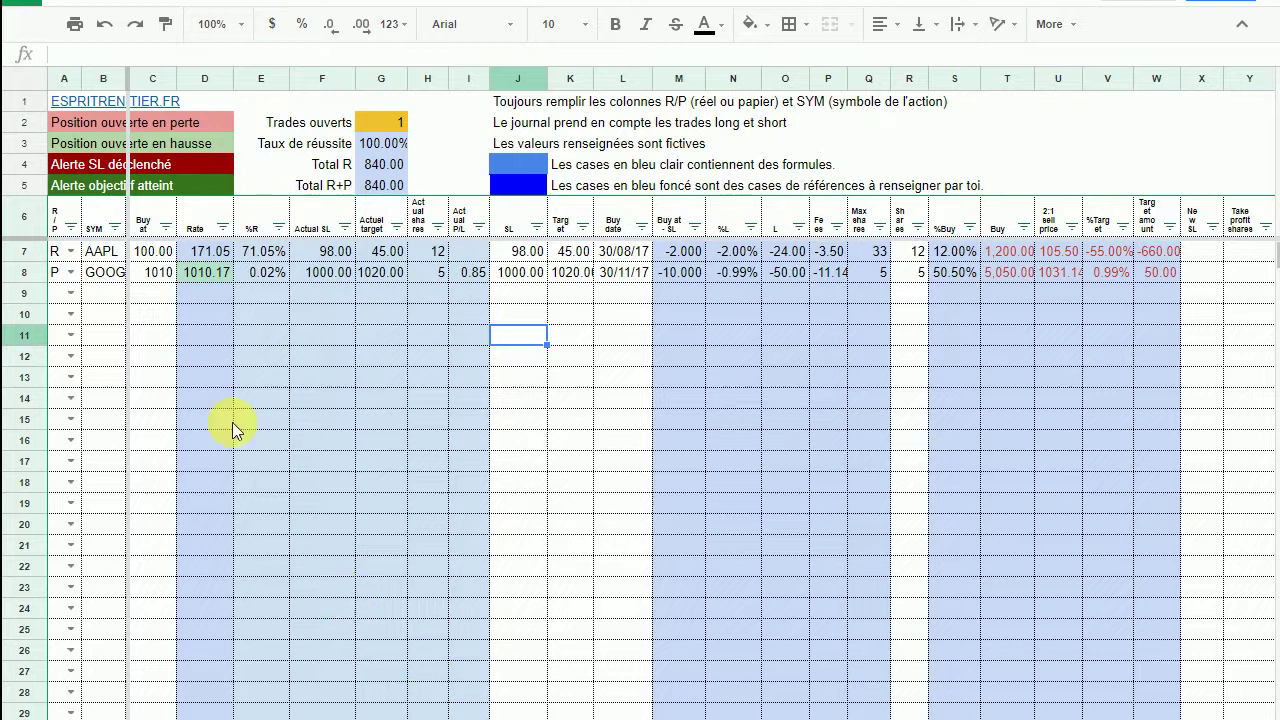
# - Set the GOOG trade's Buy at price in row 8 to 950 and its stop loss (SL) to 940
pyautogui.click(157, 276)
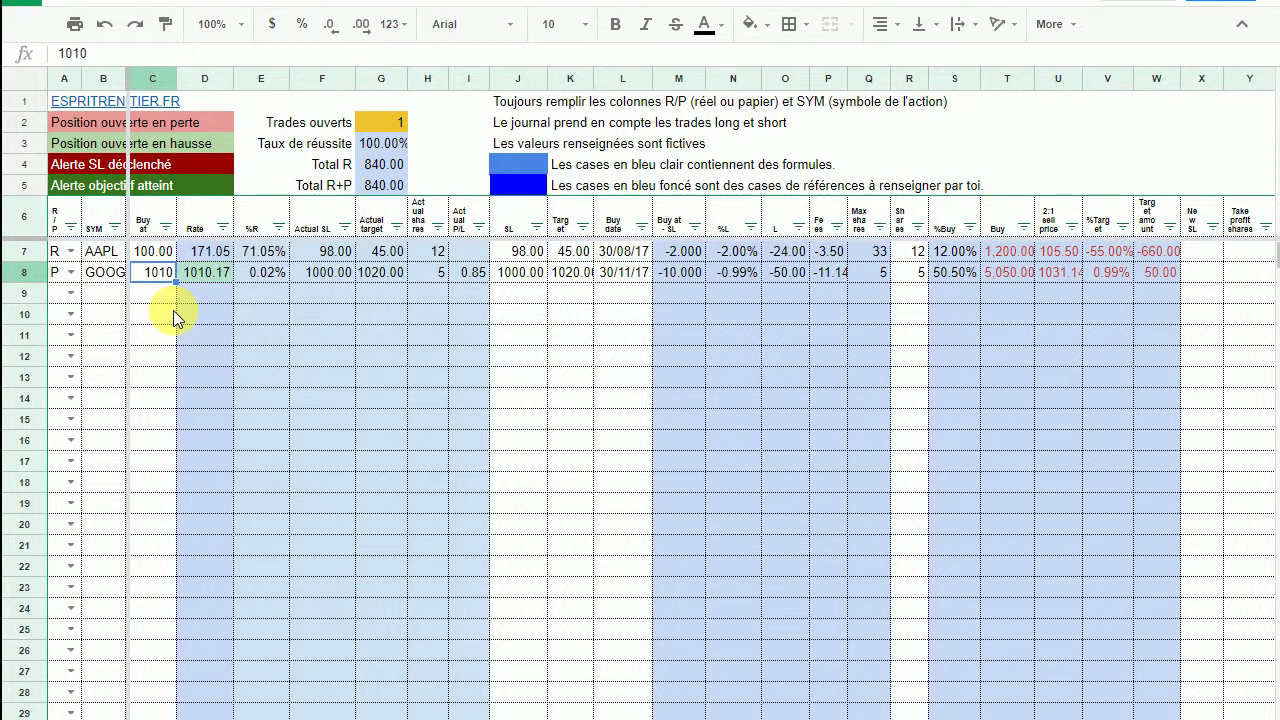
pyautogui.write('950')
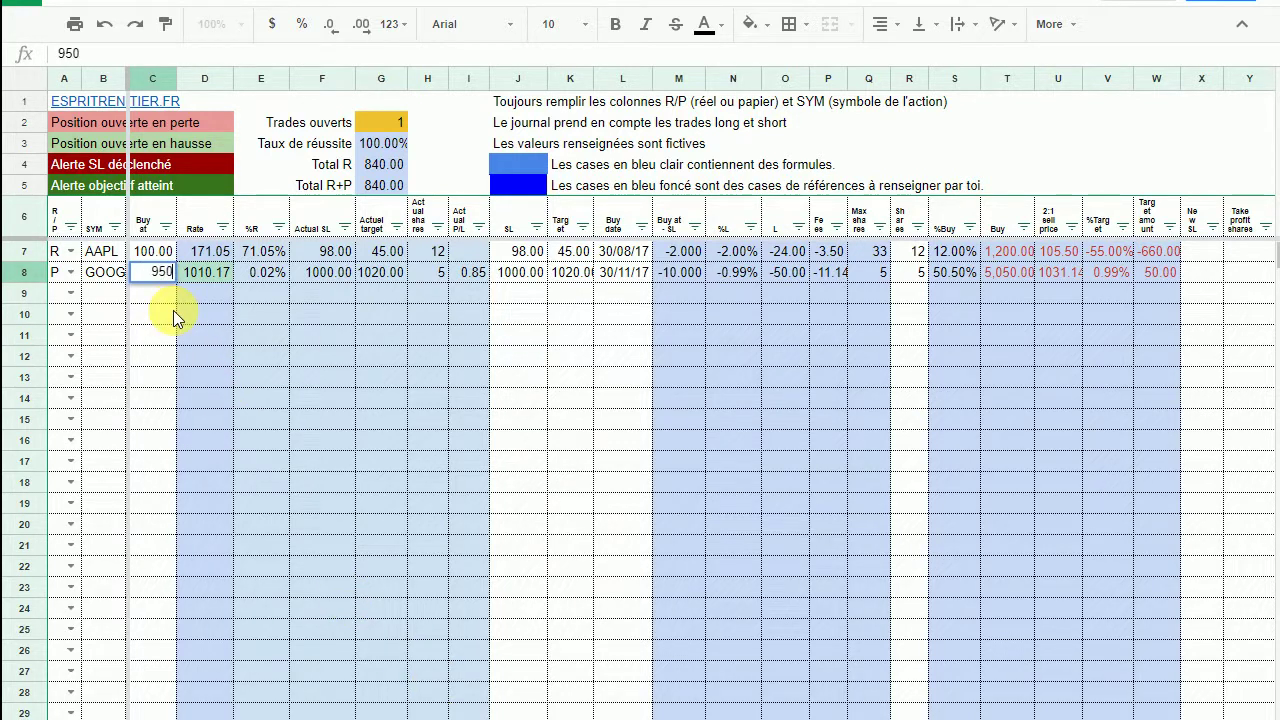
pyautogui.press('Return')
pyautogui.click(518, 272)
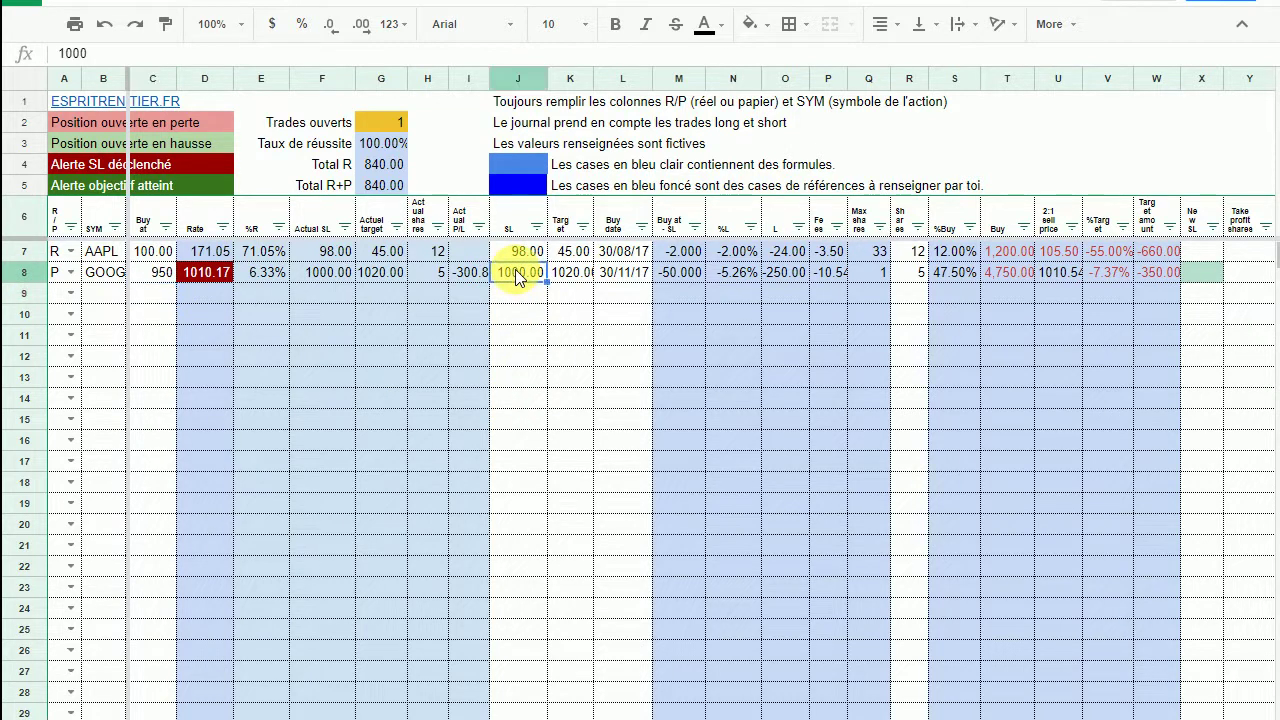
pyautogui.write('940')
pyautogui.press('Return')
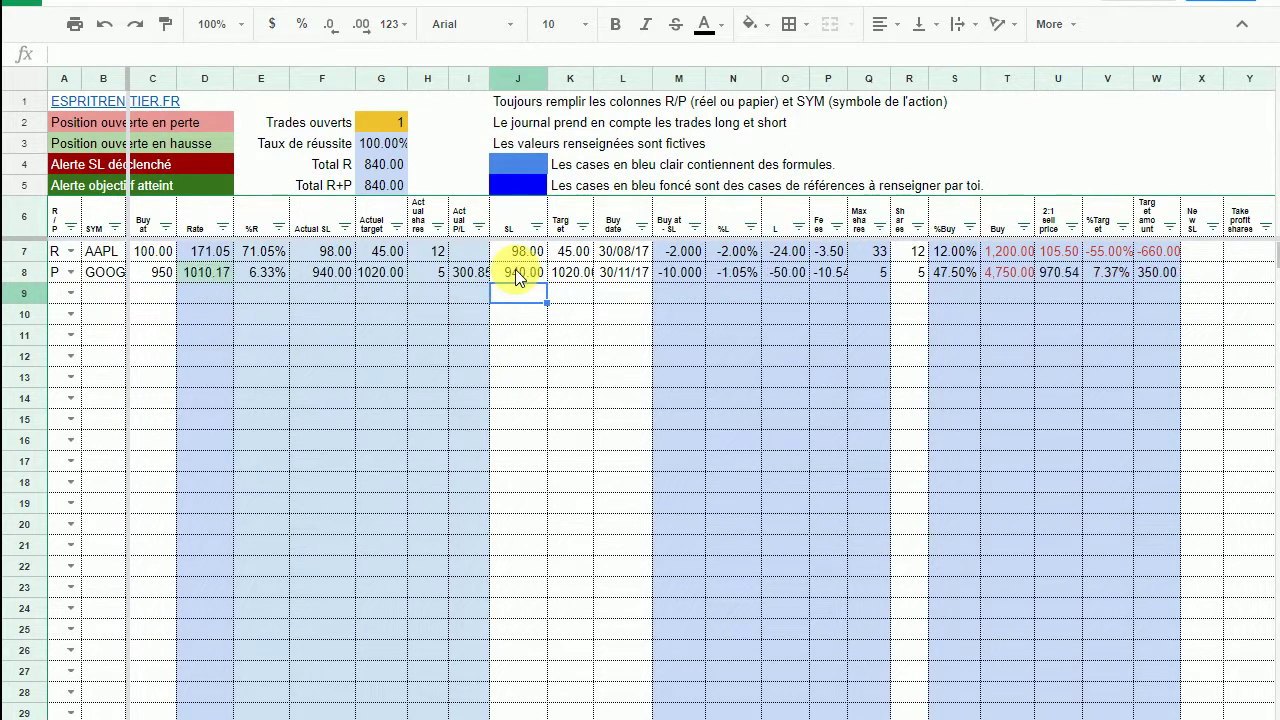
# - Set the GOOG trade's Target price in row 8 to 1000 and check the highlighting of its Rate cell
pyautogui.click(572, 272)
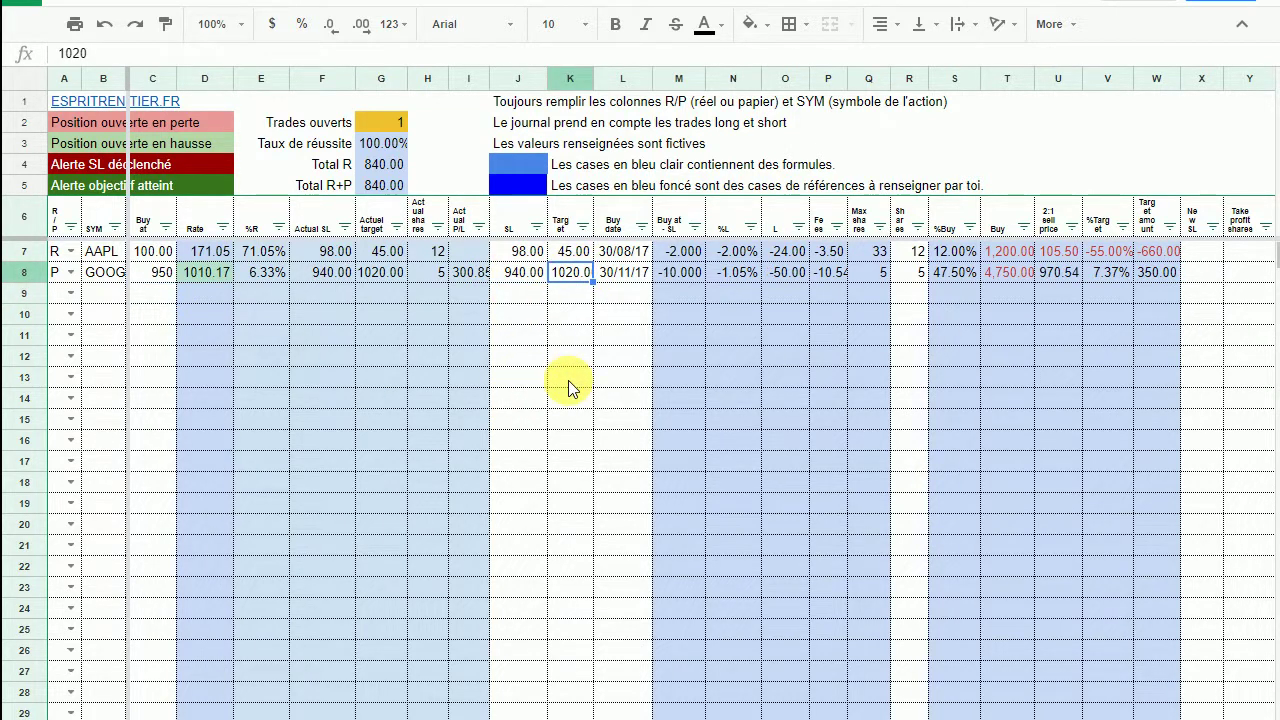
pyautogui.write('1')
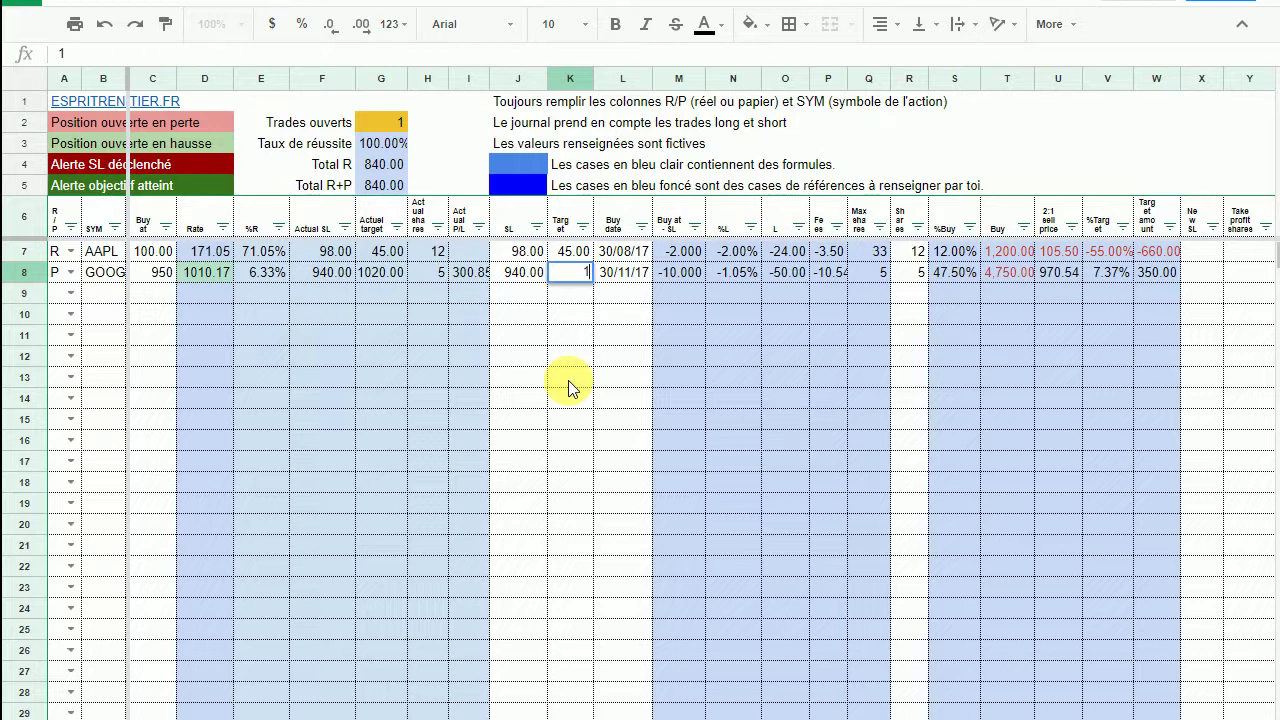
pyautogui.write('000')
pyautogui.press('Return')
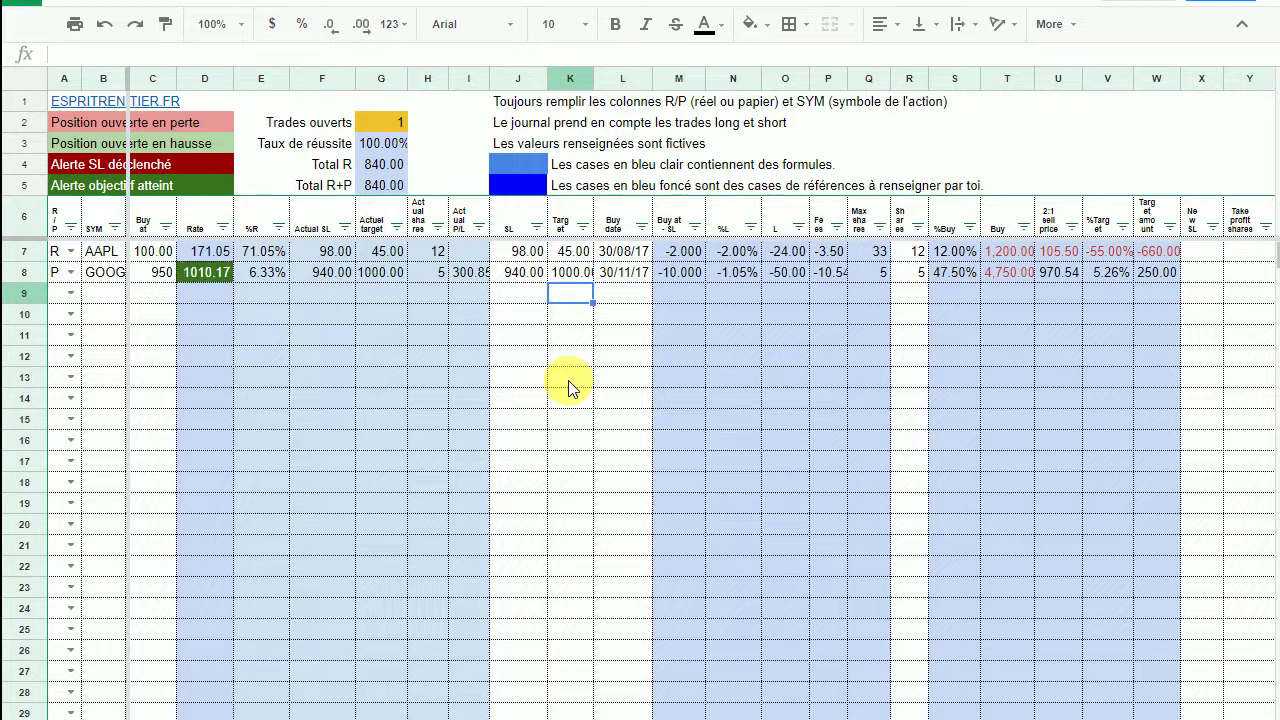
pyautogui.click(211, 270)
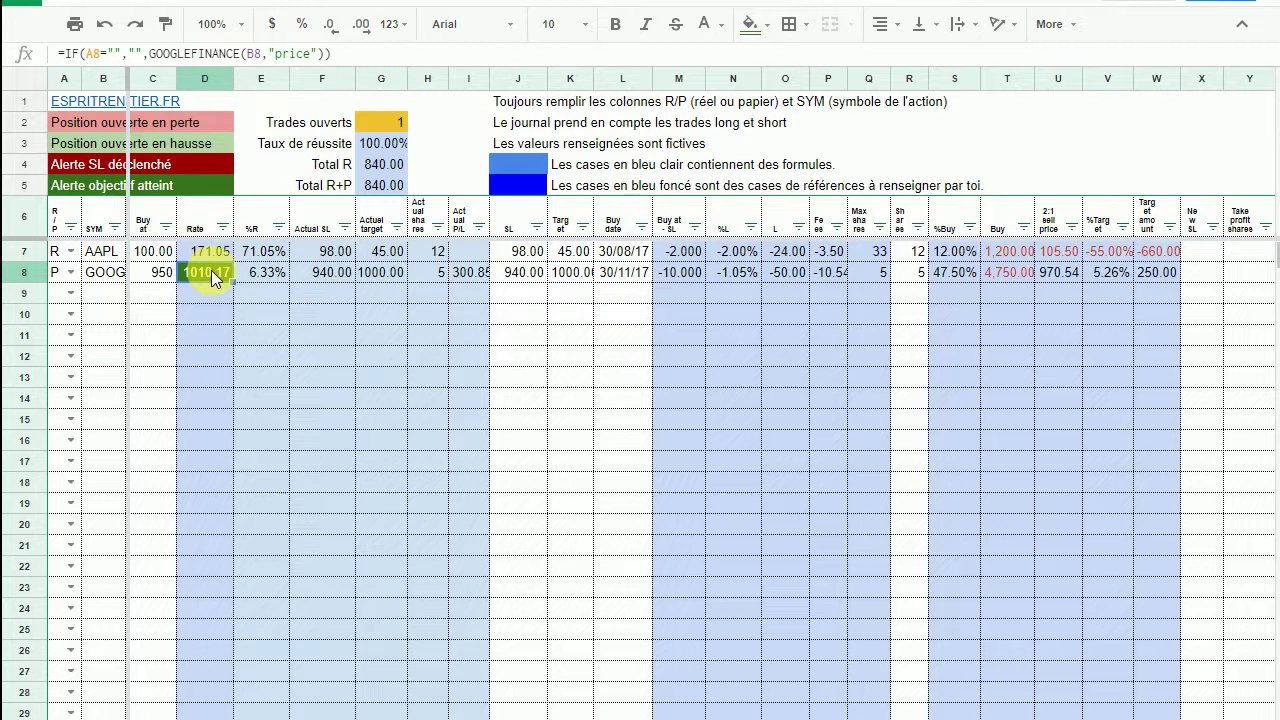
# - Examine the GOOG trade's Actual target and Shares cells and look across row 8 to the take-profit columns and back
pyautogui.click(370, 274)
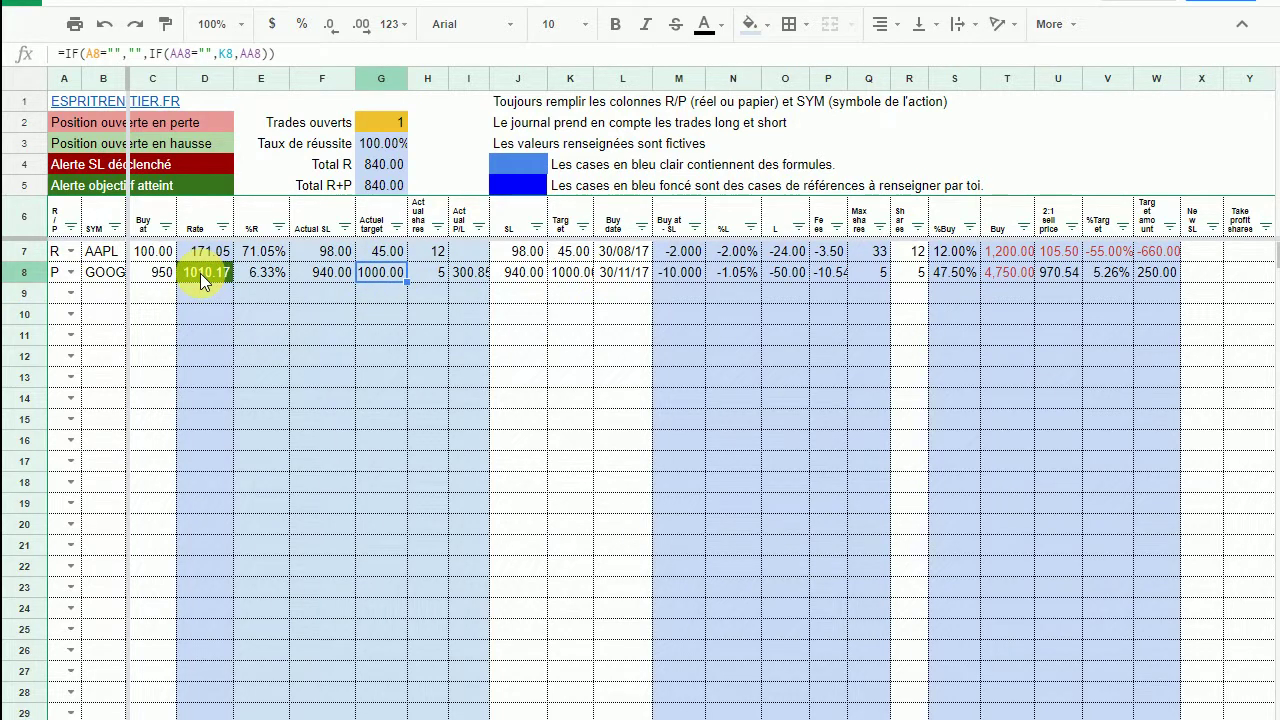
pyautogui.click(899, 275)
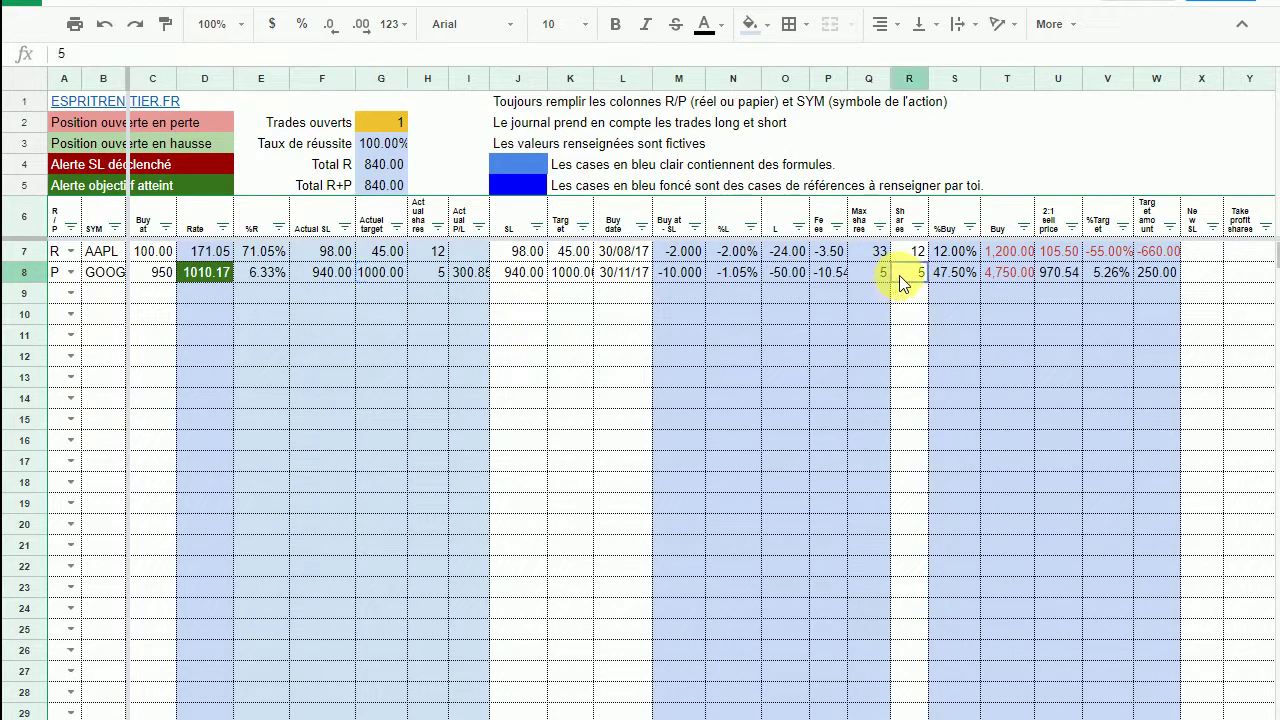
pyautogui.press('Right')
pyautogui.press('Right')
pyautogui.press('Right')
pyautogui.press('Right')
pyautogui.press('Right')
pyautogui.press('Right')
pyautogui.press('Right')
pyautogui.press('Right')
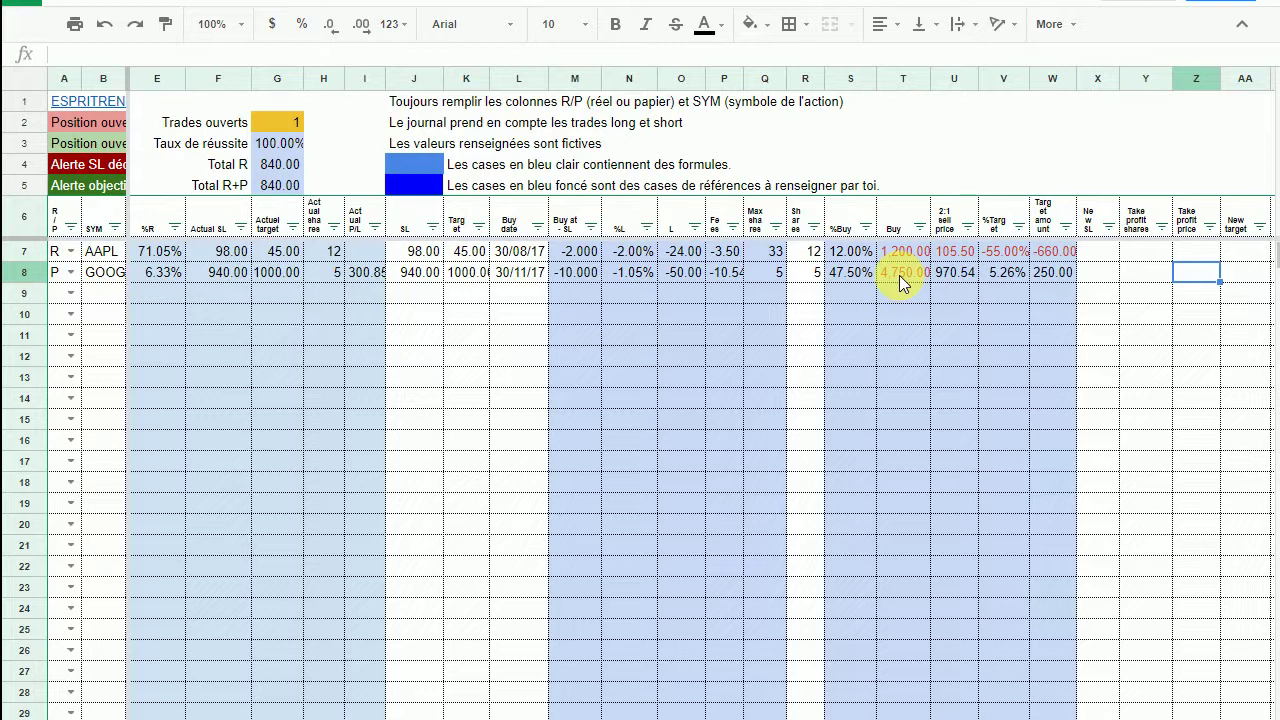
pyautogui.press('Left')
pyautogui.press('Left')
pyautogui.press('Left')
pyautogui.press('Left')
pyautogui.press('Left')
pyautogui.press('Left')
pyautogui.press('Left')
pyautogui.press('Left')
pyautogui.press('Left')
pyautogui.press('Left')
pyautogui.press('Left')
pyautogui.press('Left')
pyautogui.press('Left')
pyautogui.press('Left')
pyautogui.press('Left')
pyautogui.press('Left')
pyautogui.press('Left')
pyautogui.press('Left')
pyautogui.press('Left')
pyautogui.press('Left')
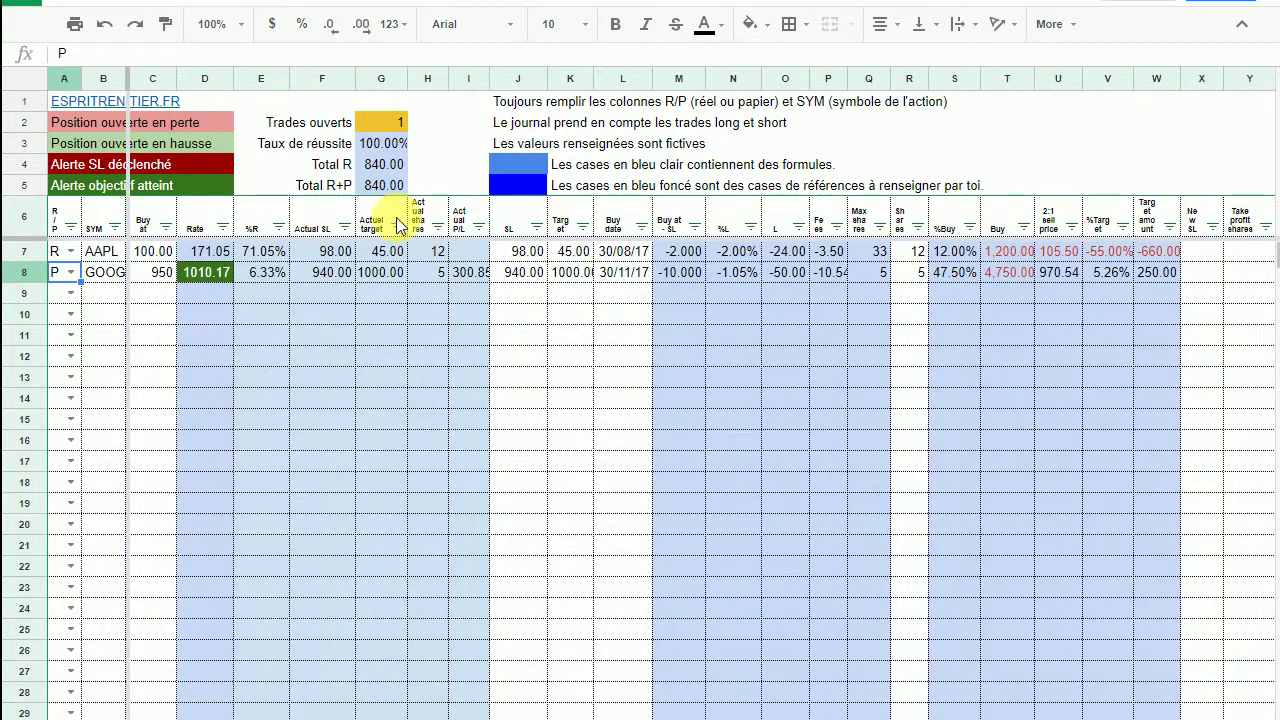
# - Freeze the sheet's columns up to column I (Actual P/L)
pyautogui.click(464, 78)
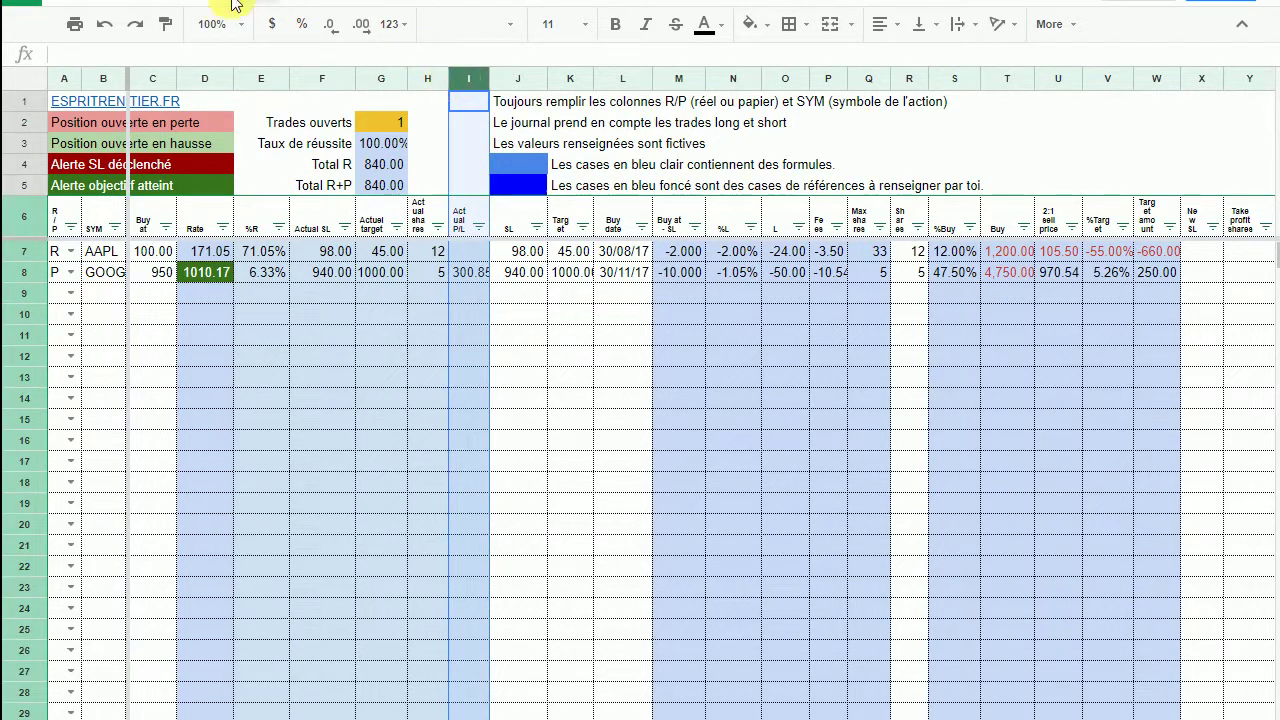
pyautogui.click(176, 5)
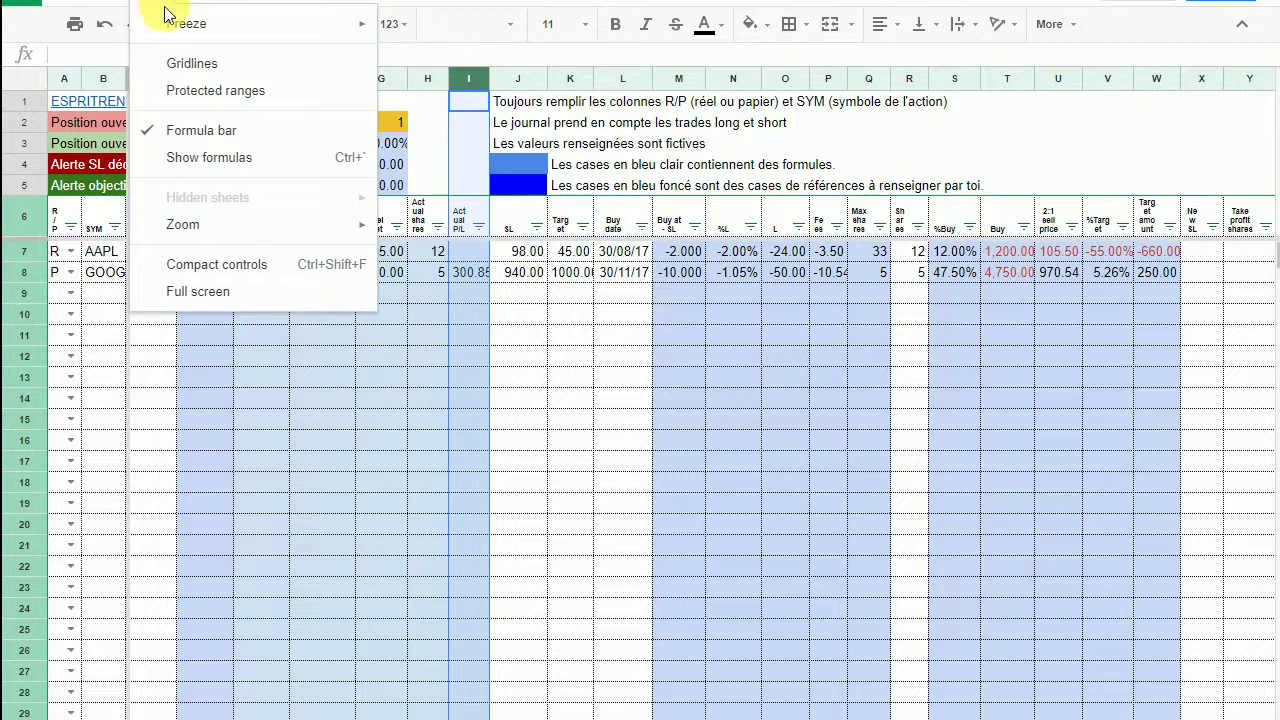
pyautogui.moveTo(229, 26)
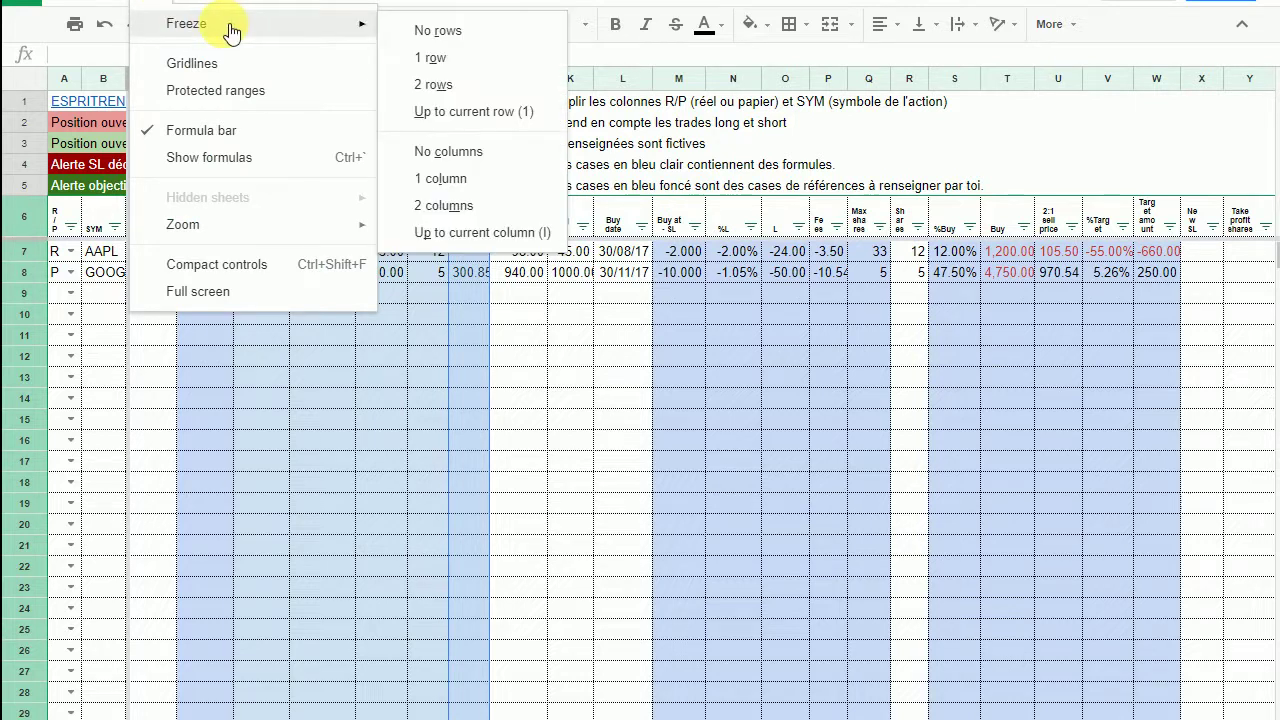
pyautogui.click(471, 232)
pyautogui.click(378, 419)
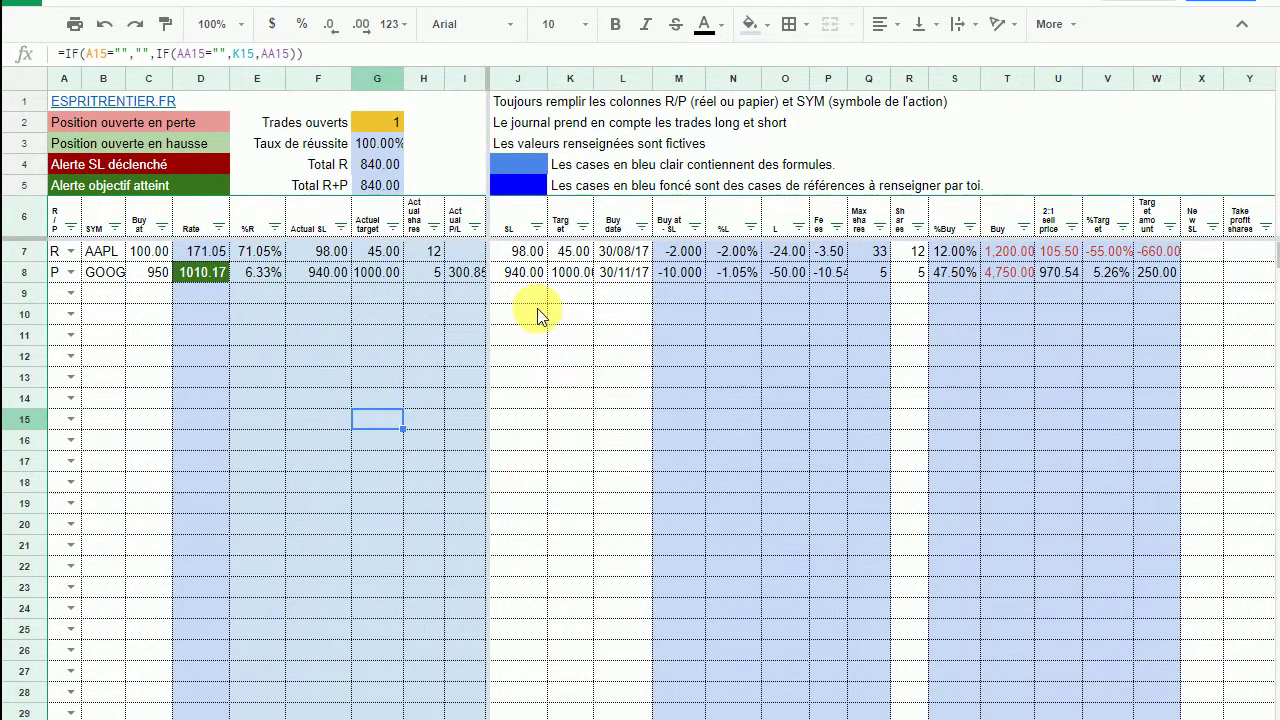
# - Look across the GOOG trade's row 8 from the SL column to the New SL, take-profit and sale columns
pyautogui.click(520, 274)
pyautogui.press('Right')
pyautogui.press('Right')
pyautogui.press('Right')
pyautogui.press('Right')
pyautogui.press('Right')
pyautogui.press('Right')
pyautogui.press('Right')
pyautogui.press('Right')
pyautogui.press('Right')
pyautogui.press('Right')
pyautogui.press('Right')
pyautogui.press('Right')
pyautogui.press('Right')
pyautogui.press('Right')
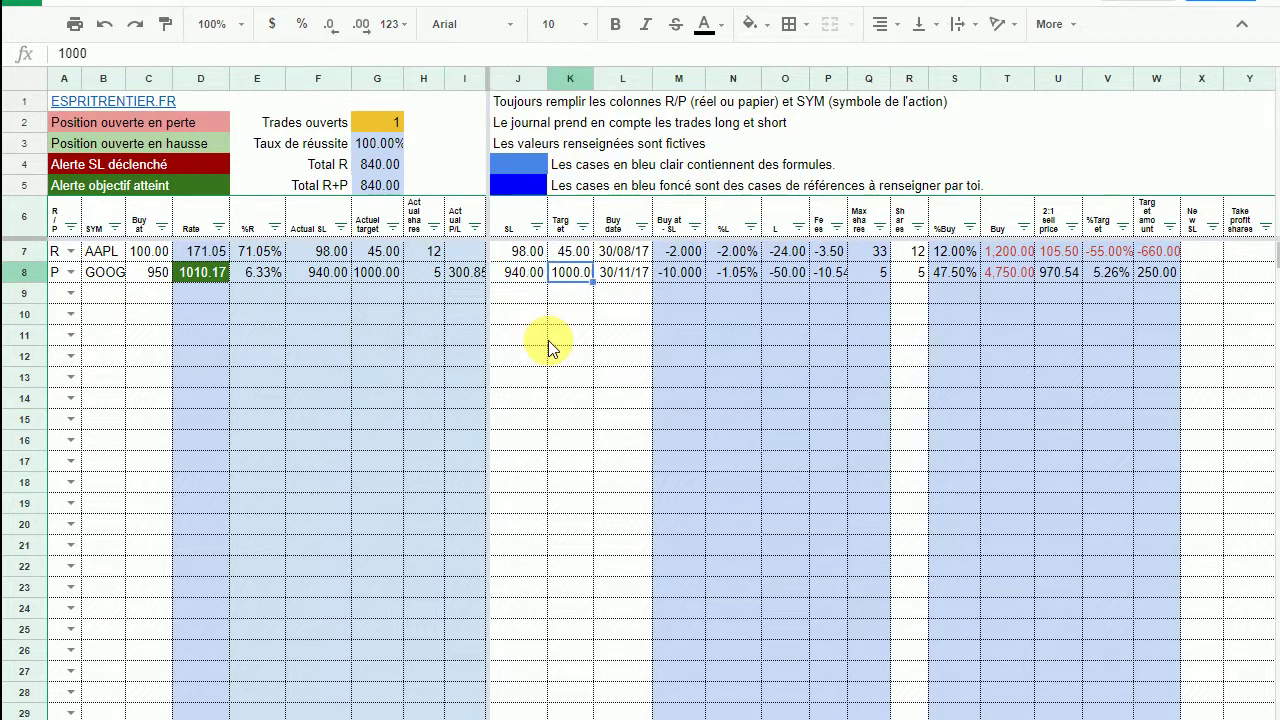
pyautogui.press('Right')
pyautogui.press('Right')
pyautogui.press('Right')
pyautogui.press('Right')
pyautogui.press('Right')
pyautogui.press('Right')
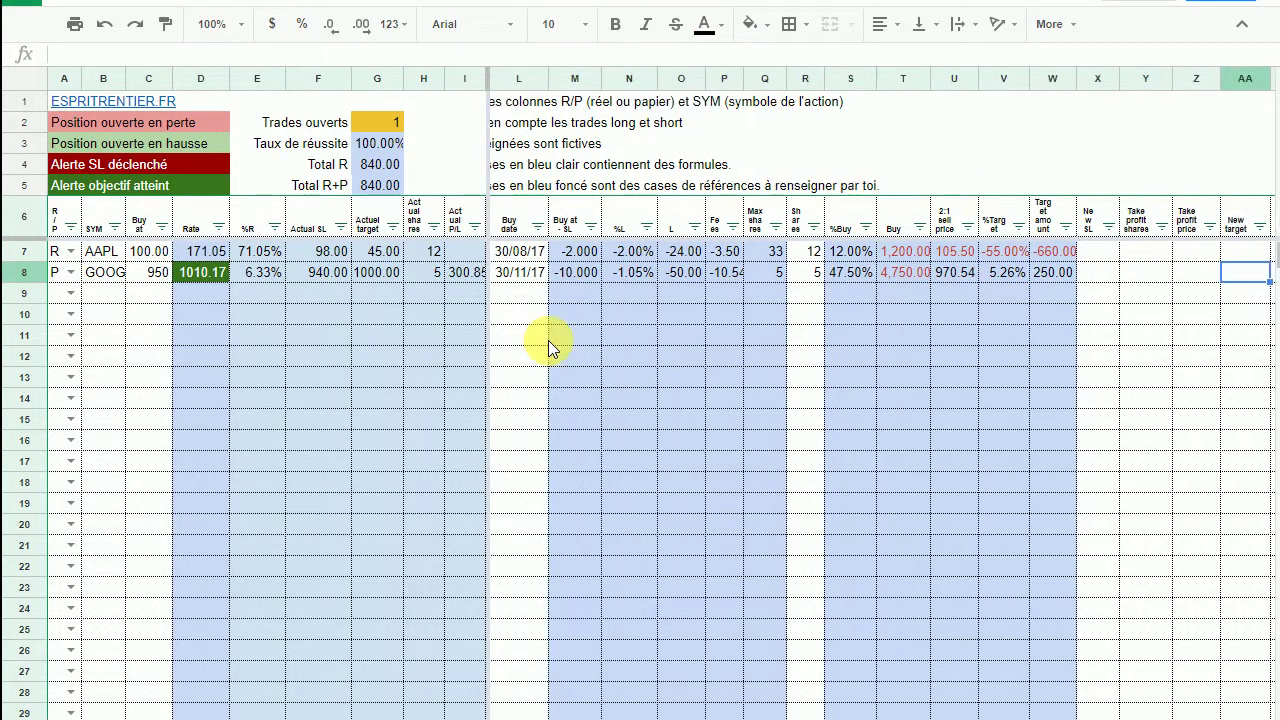
pyautogui.press('Left')
pyautogui.press('Left')
pyautogui.press('Left')
pyautogui.press('Left')
pyautogui.press('Left')
pyautogui.press('Left')
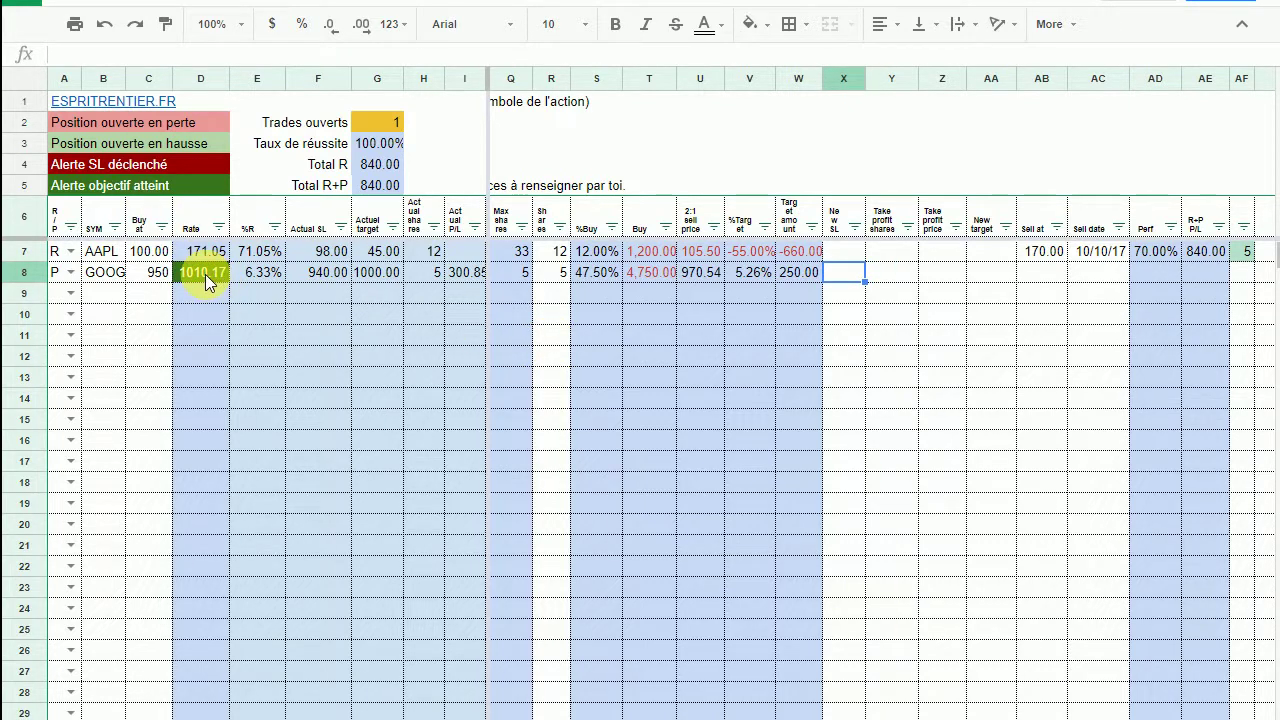
# - Set the GOOG trade's New SL in row 8 to 990 and check its Actual SL cell
pyautogui.click(311, 278)
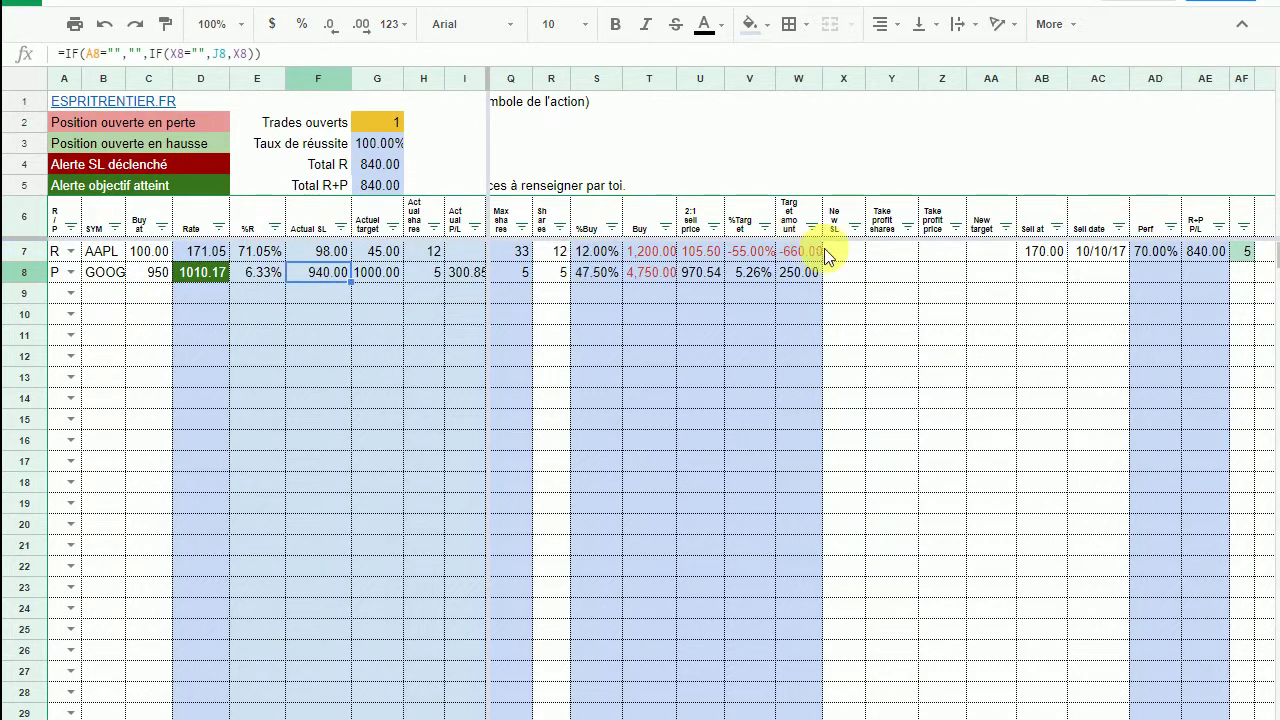
pyautogui.click(850, 270)
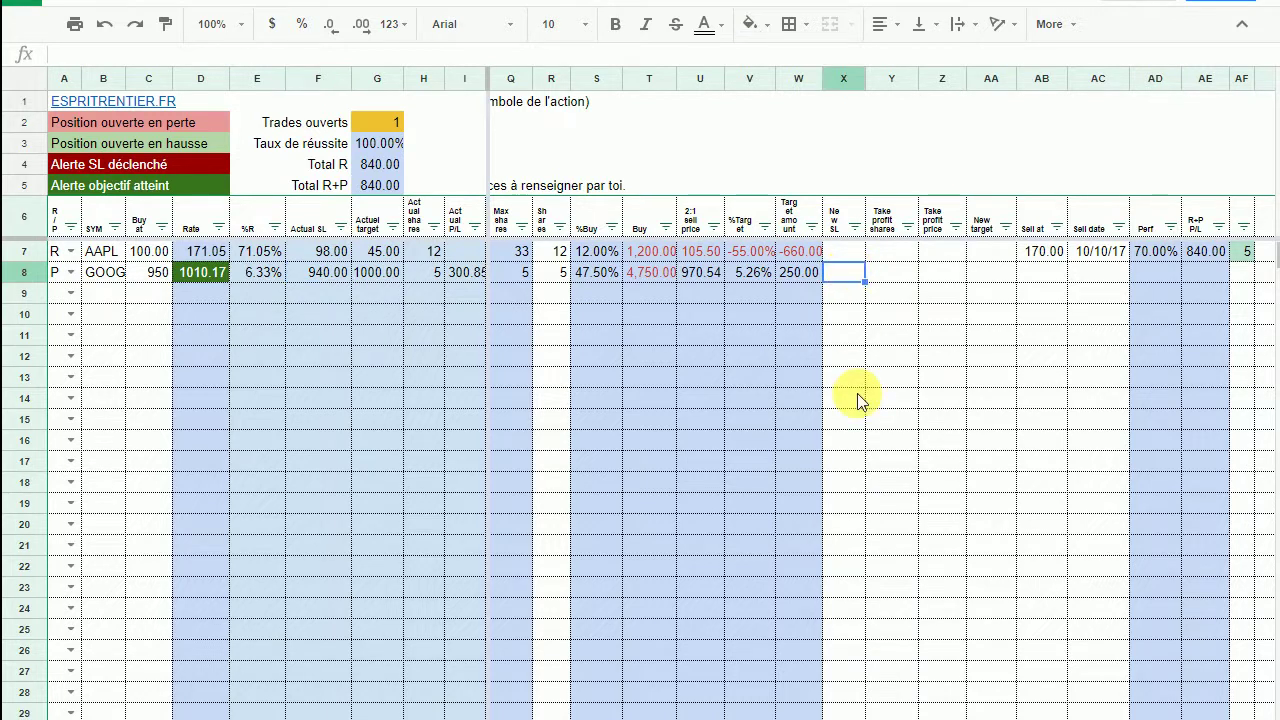
pyautogui.write('990')
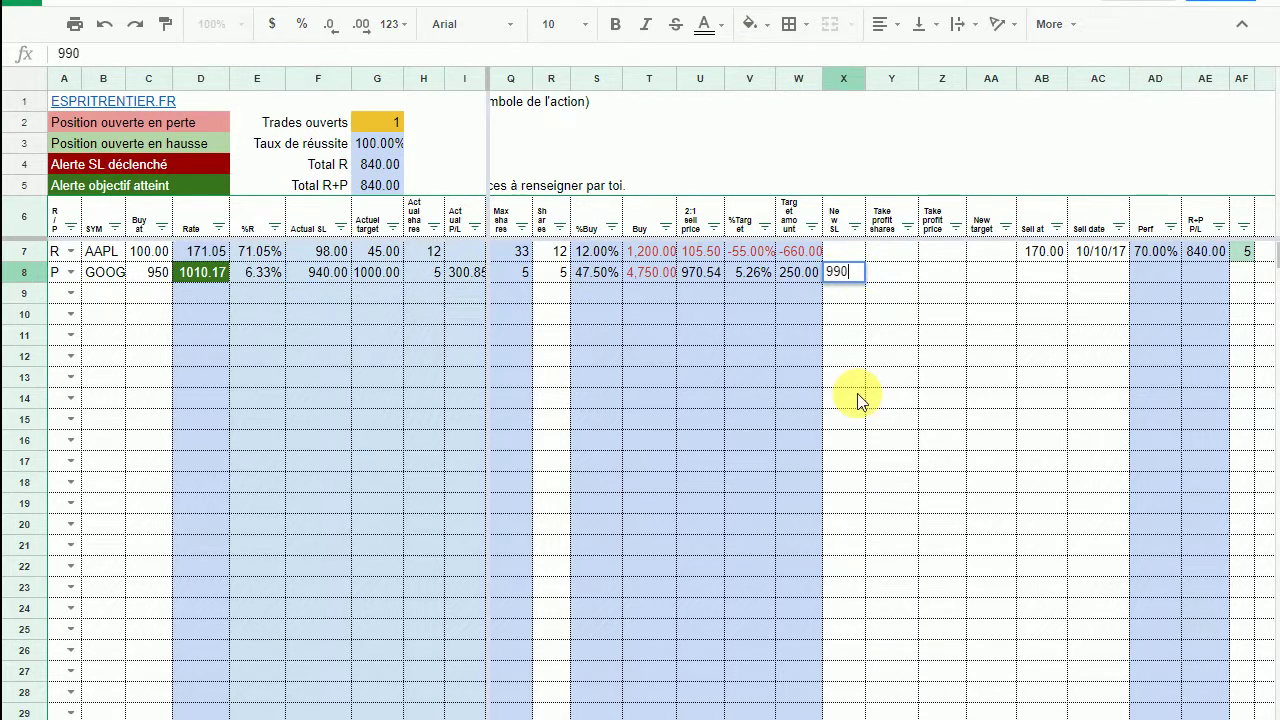
pyautogui.press('Return')
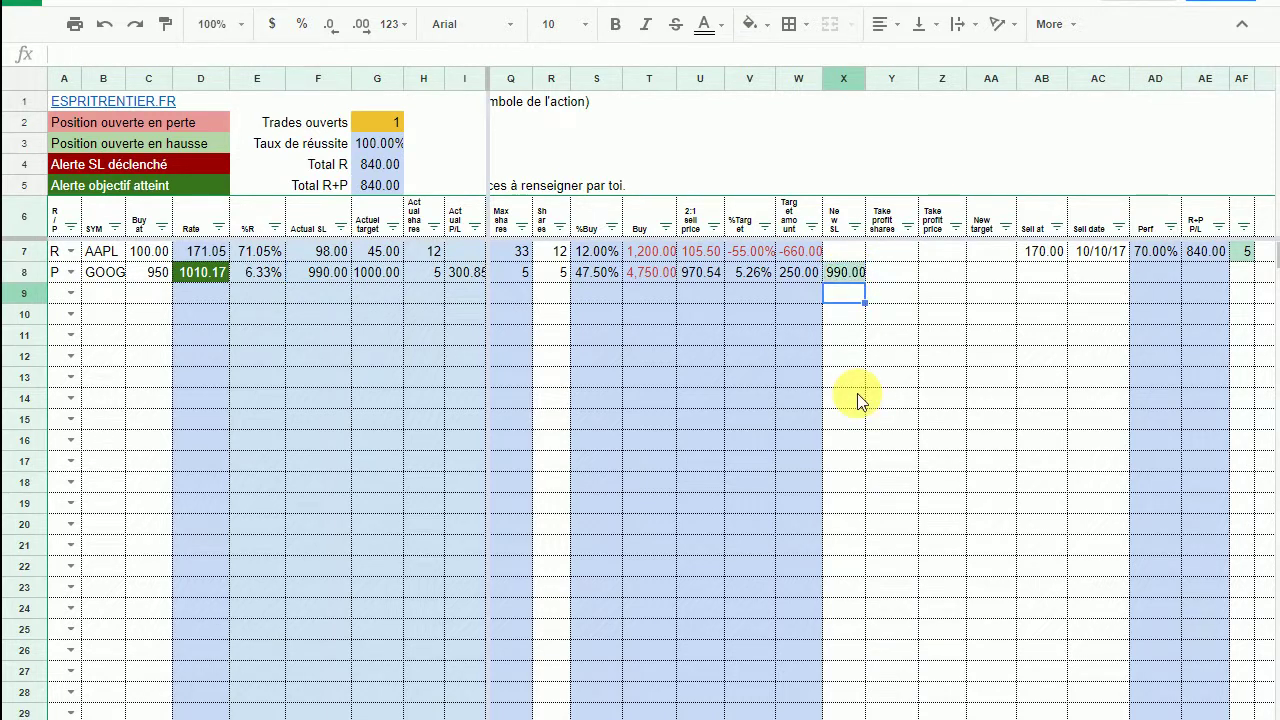
pyautogui.click(305, 272)
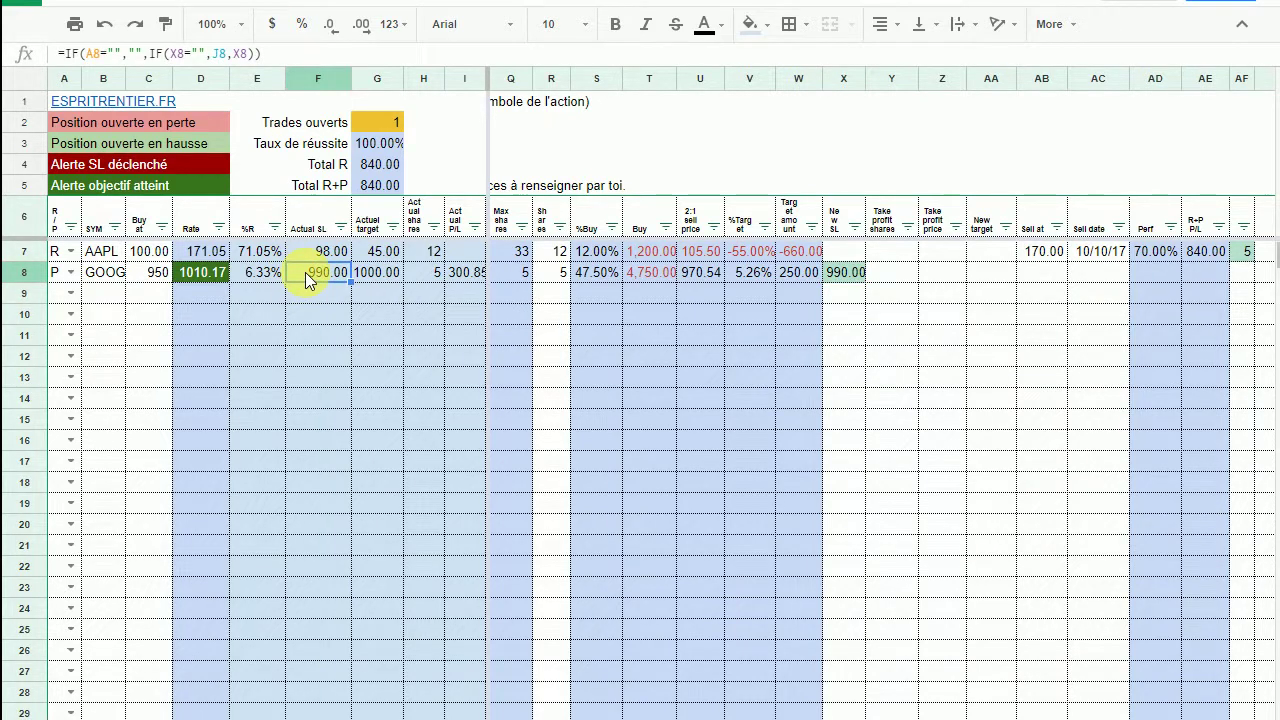
# - Set the GOOG trade's Buy at price in row 8 to 900 and check its %R cell
pyautogui.click(895, 274)
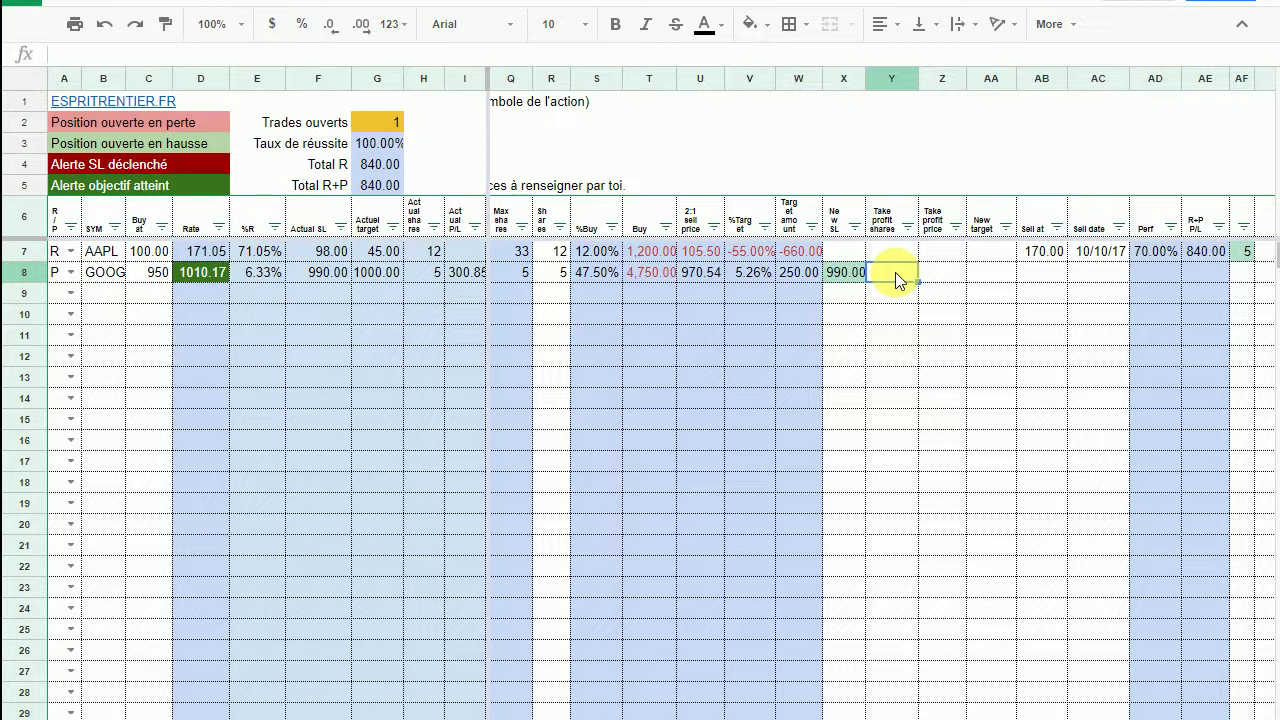
pyautogui.click(155, 273)
pyautogui.write('900')
pyautogui.press('Return')
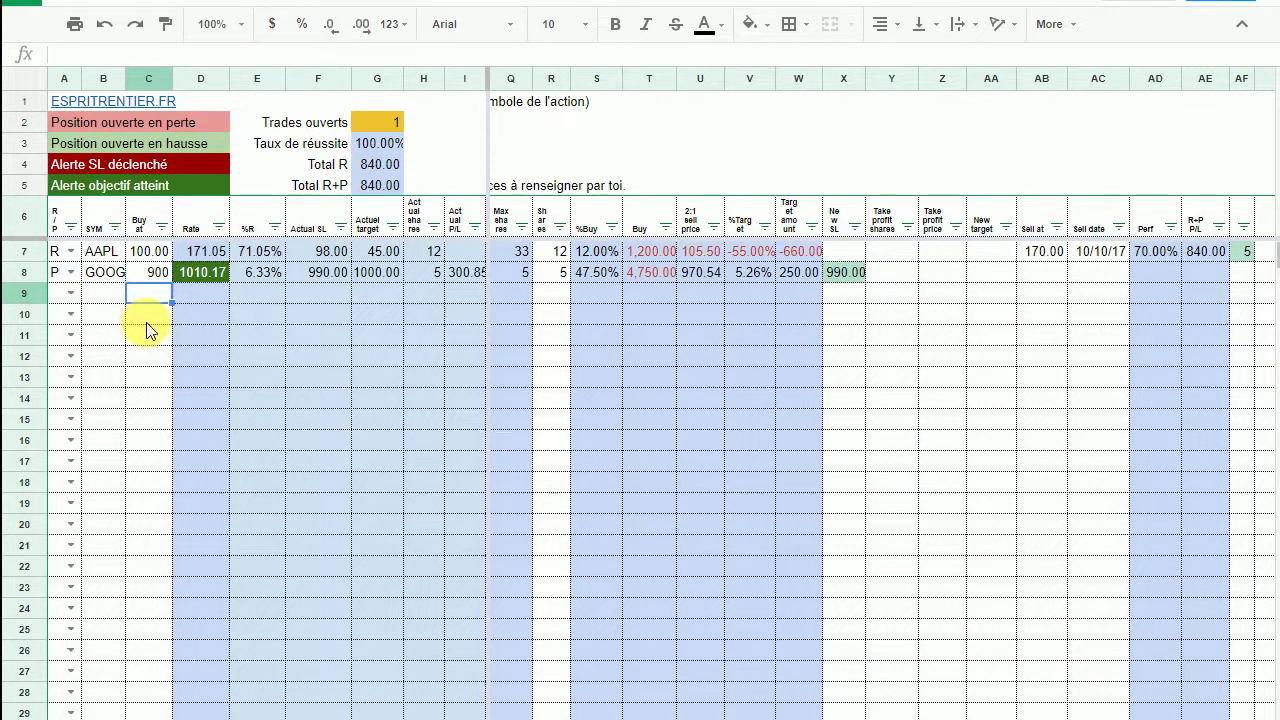
pyautogui.click(257, 272)
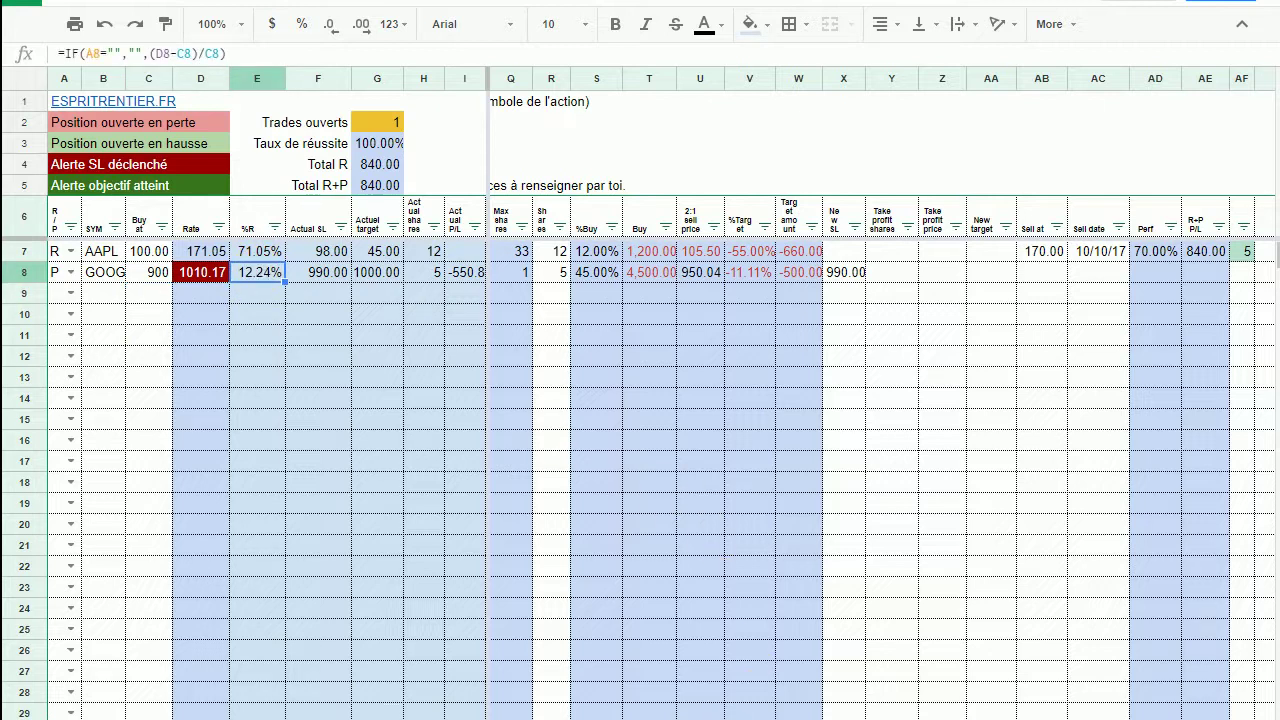
# - Set the GOOG trade's initial stop loss (SL) in row 8 to 890
pyautogui.hscroll(-5, 880, 450)
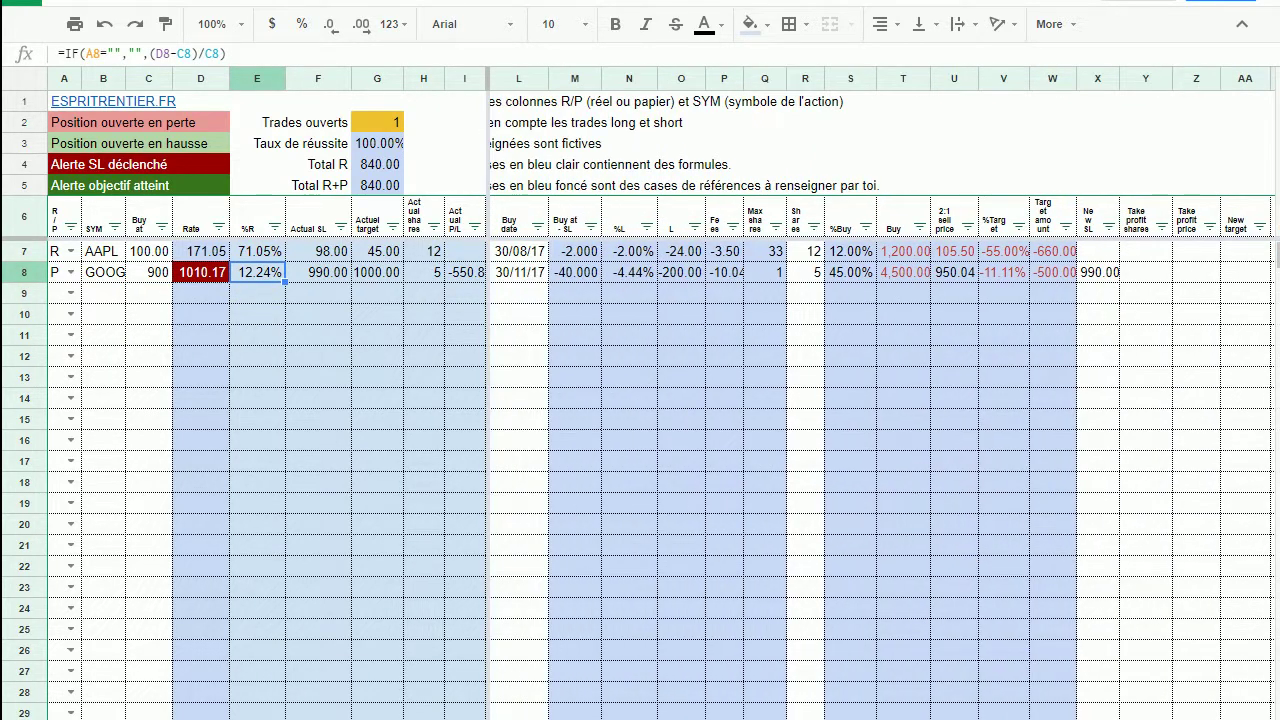
pyautogui.hscroll(-2, 880, 450)
pyautogui.click(505, 278)
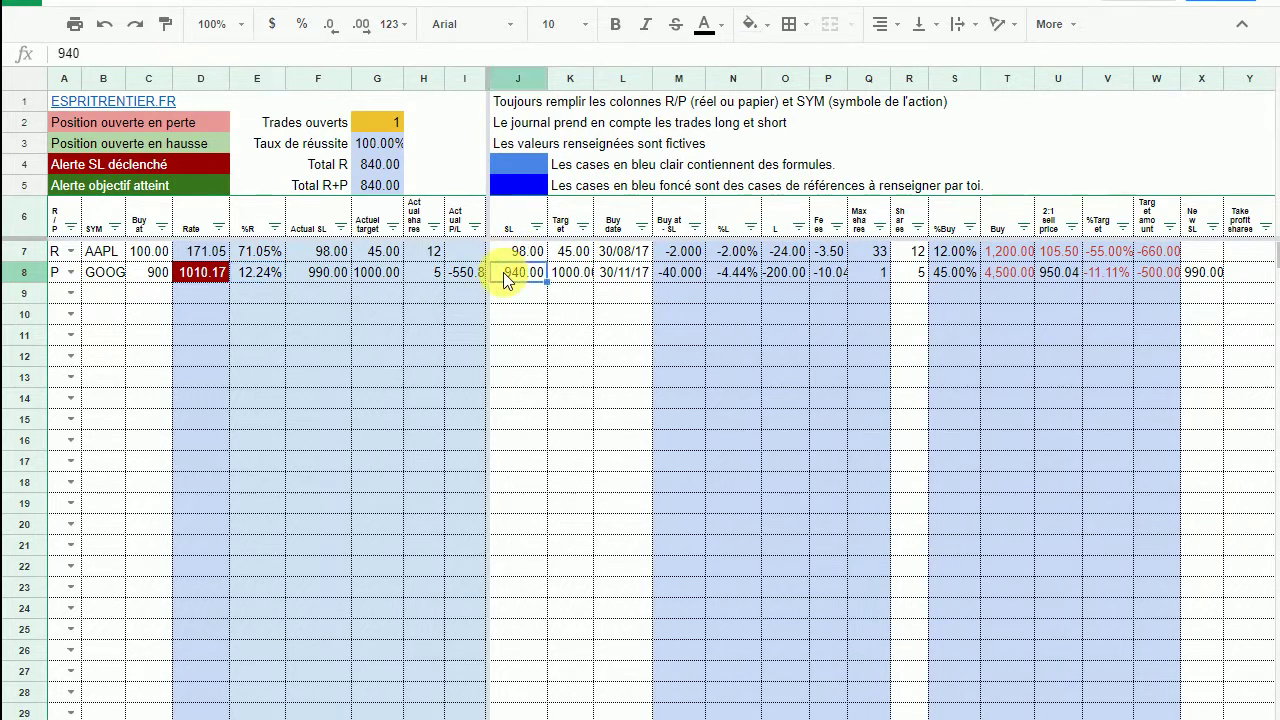
pyautogui.write('890')
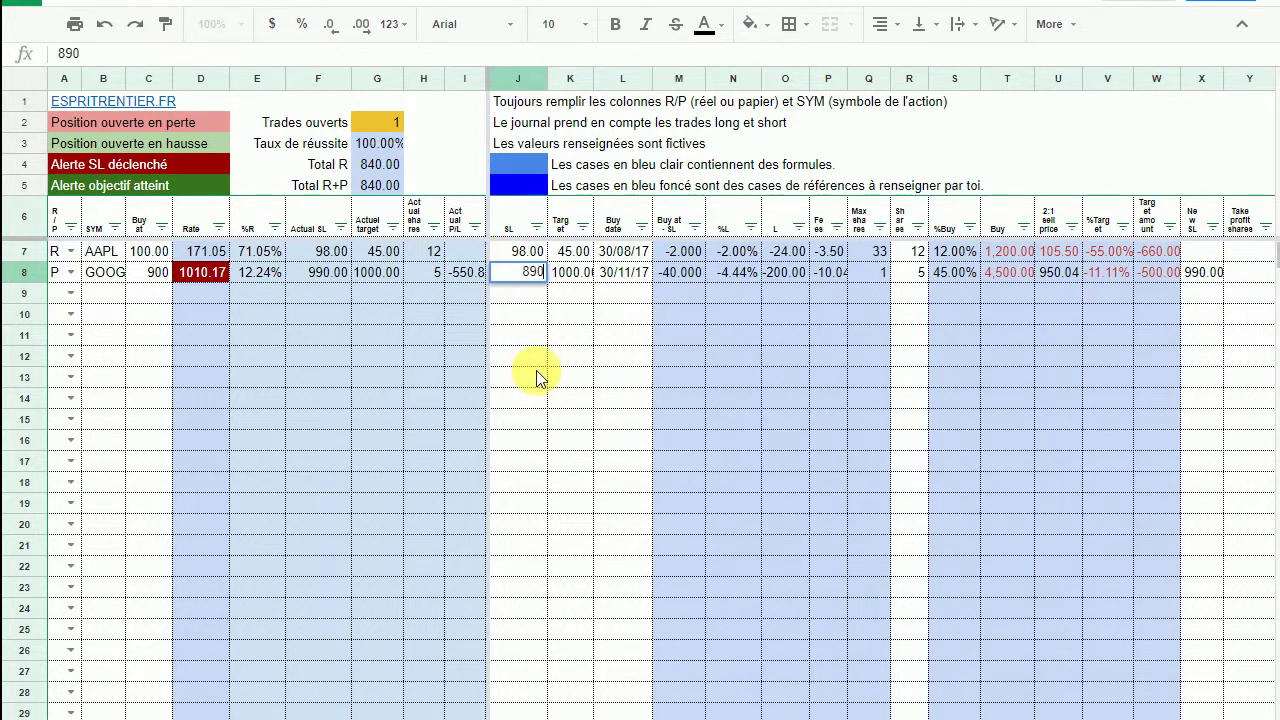
pyautogui.press('Return')
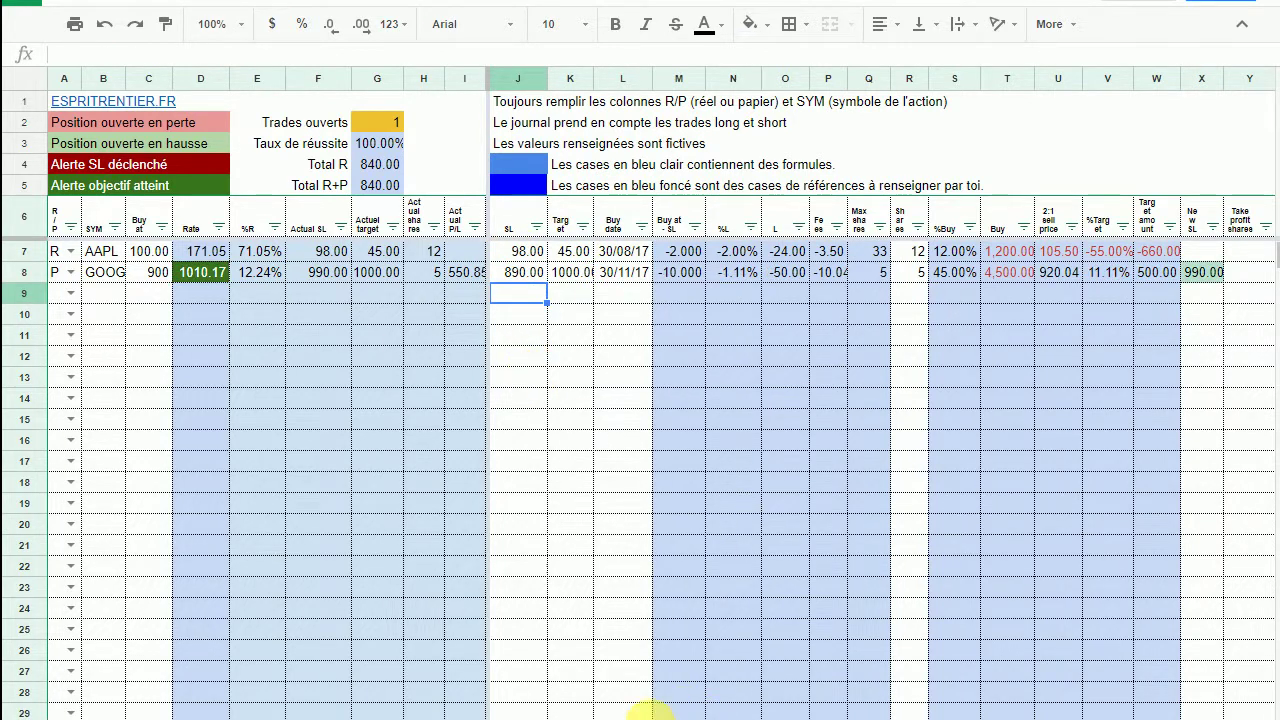
# - Review the GOOG trade's Buy at, SL, Target, %R, Rate and New SL cells in row 8
pyautogui.click(152, 274)
pyautogui.click(511, 278)
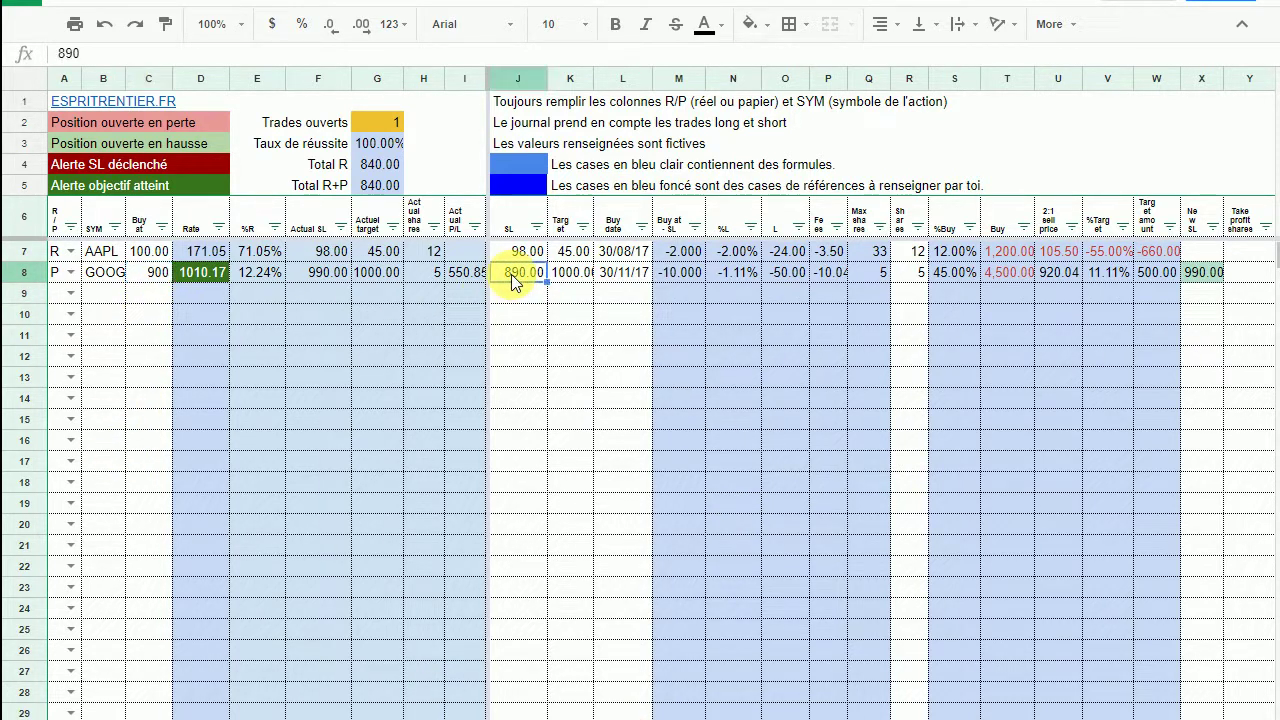
pyautogui.click(570, 278)
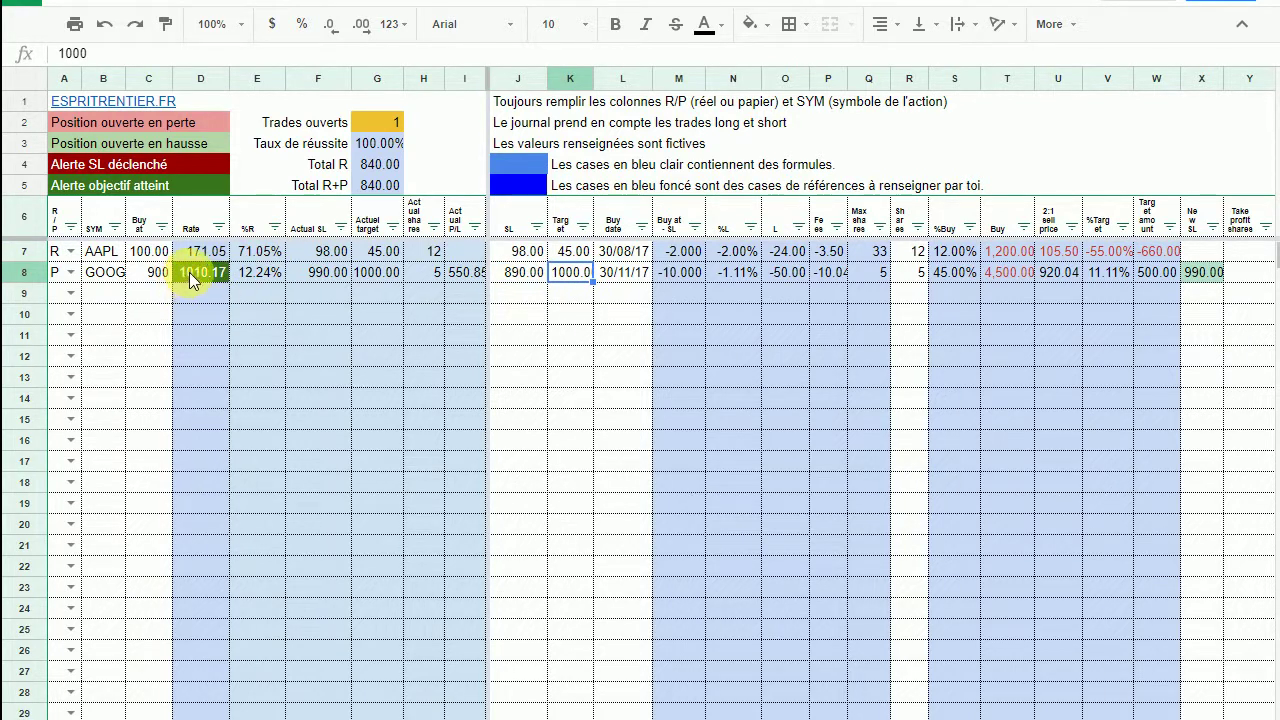
pyautogui.click(258, 270)
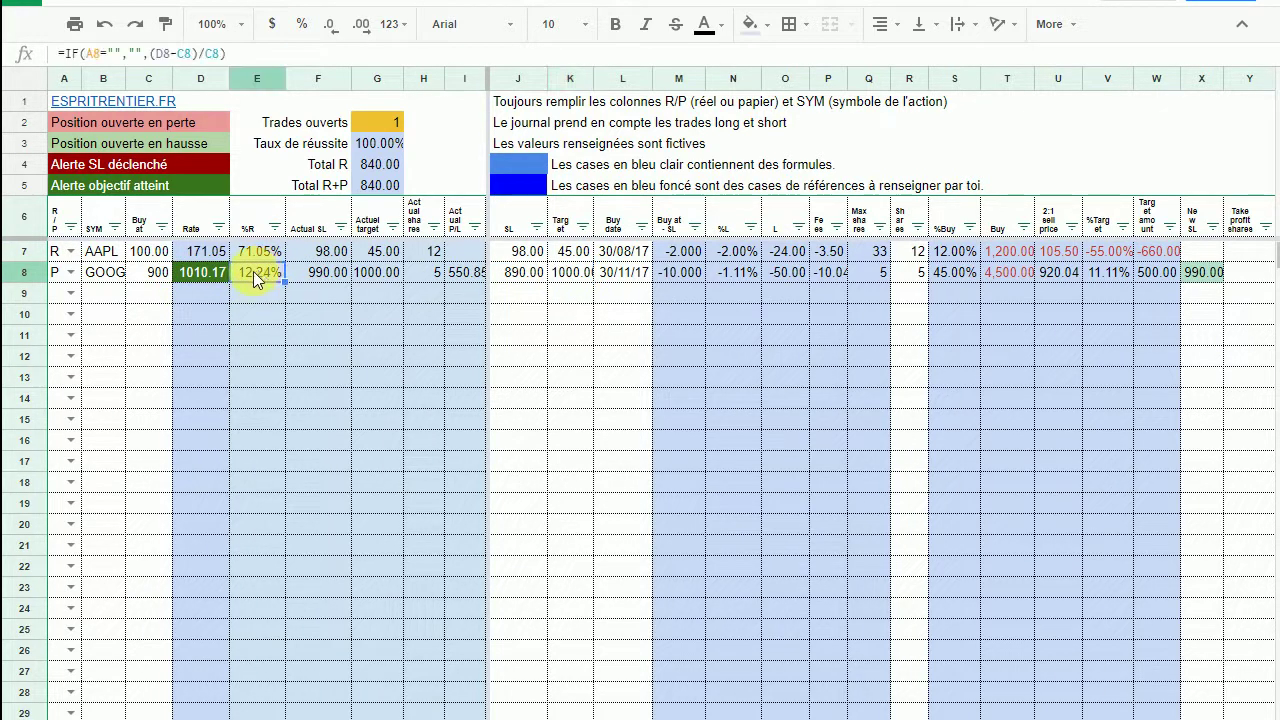
pyautogui.click(187, 276)
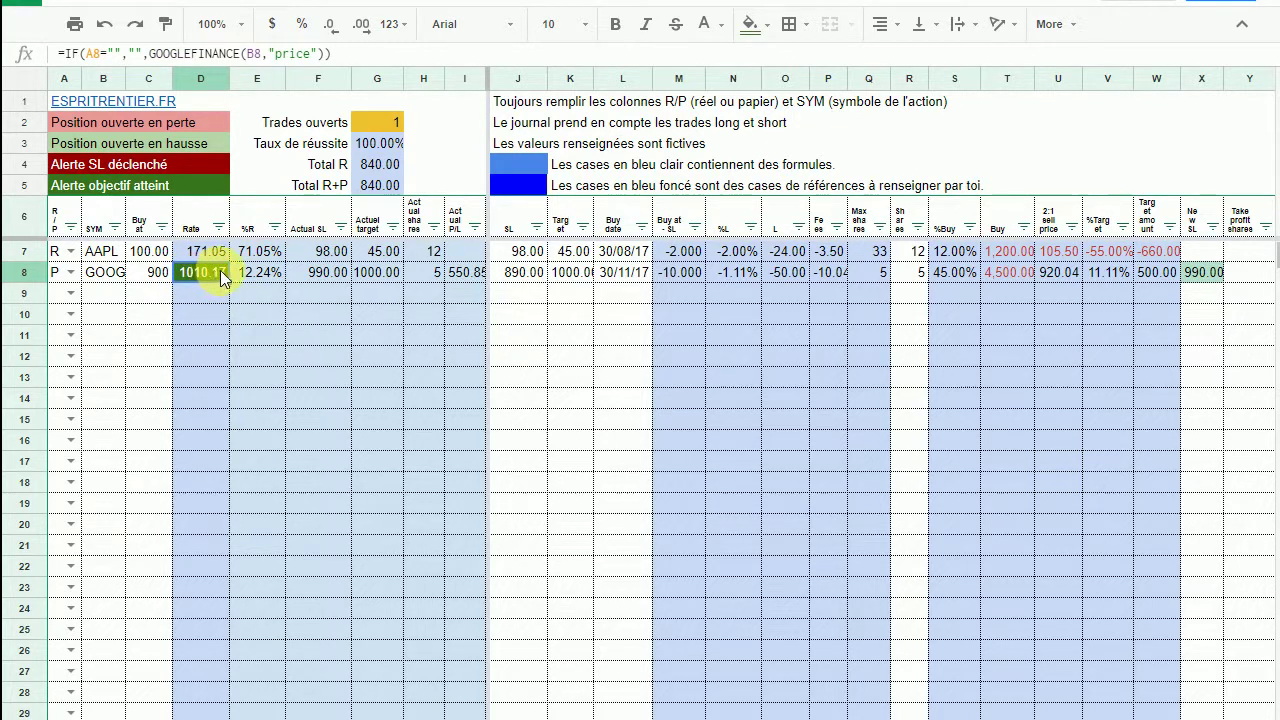
pyautogui.hscroll(6, 837, 349)
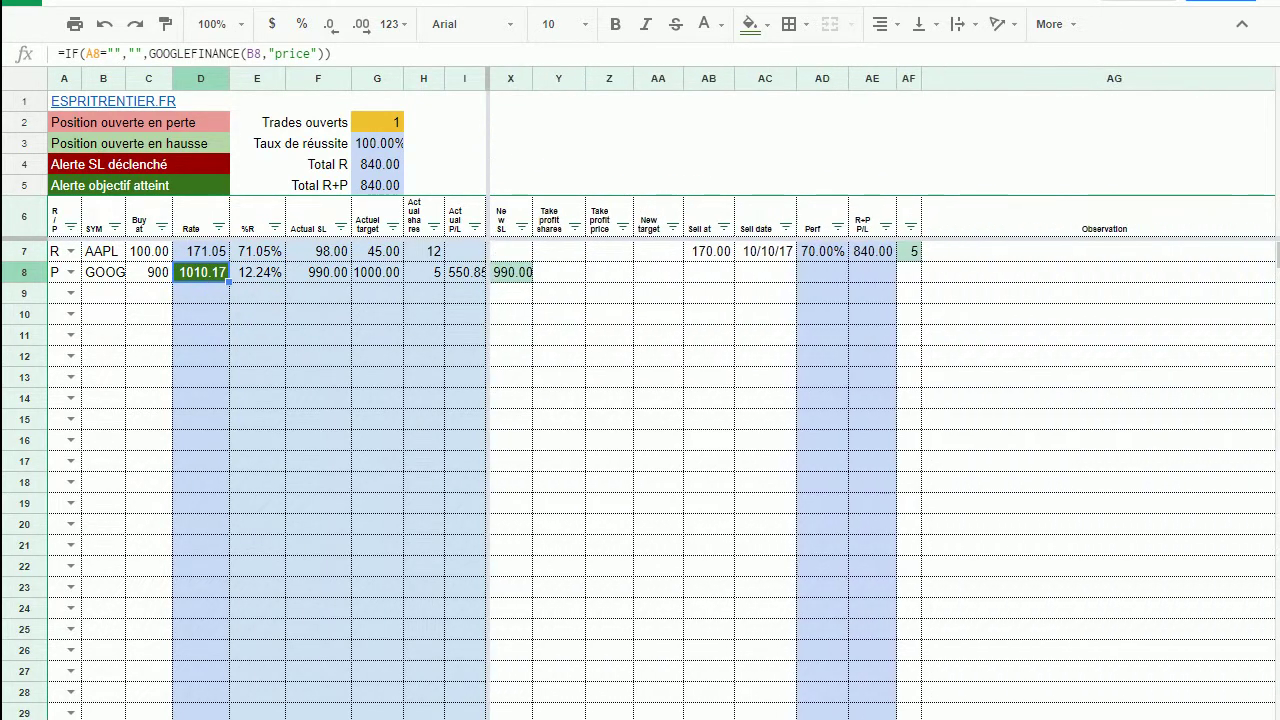
pyautogui.click(510, 272)
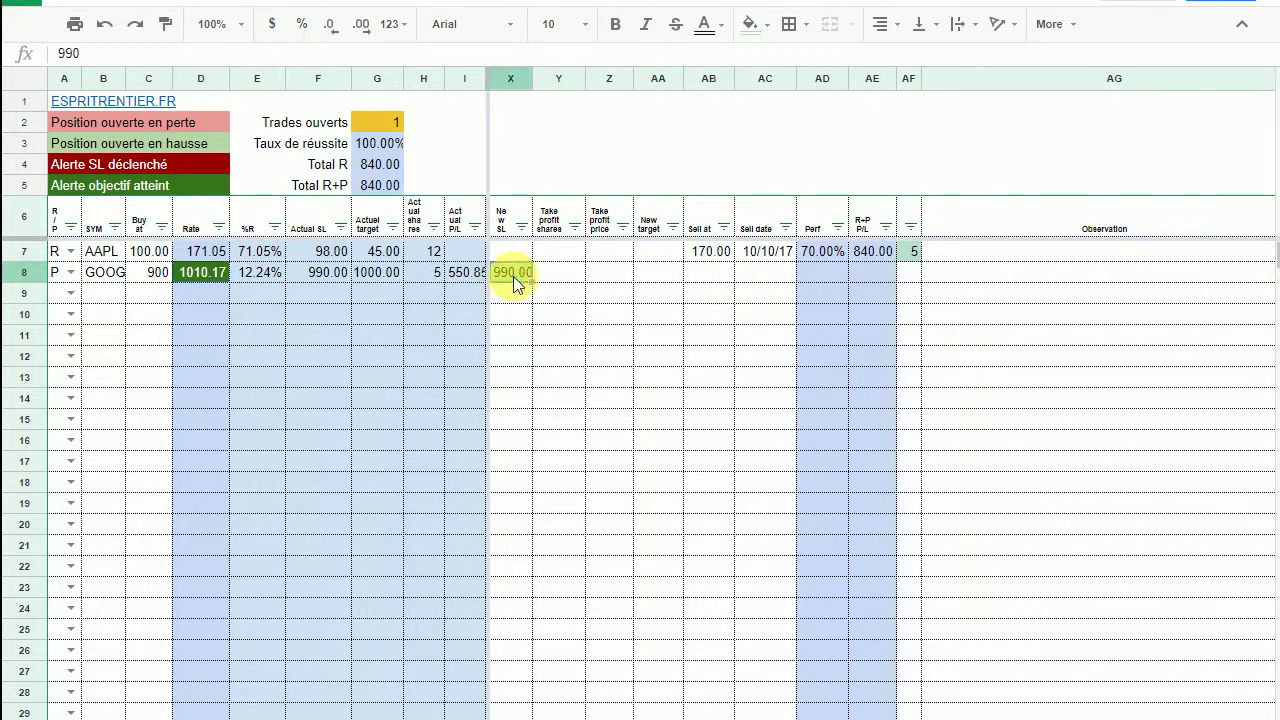
# - Record a partial profit for the GOOG trade in row 8 with 3 Take profit shares at a Take profit price of 1005
pyautogui.click(559, 272)
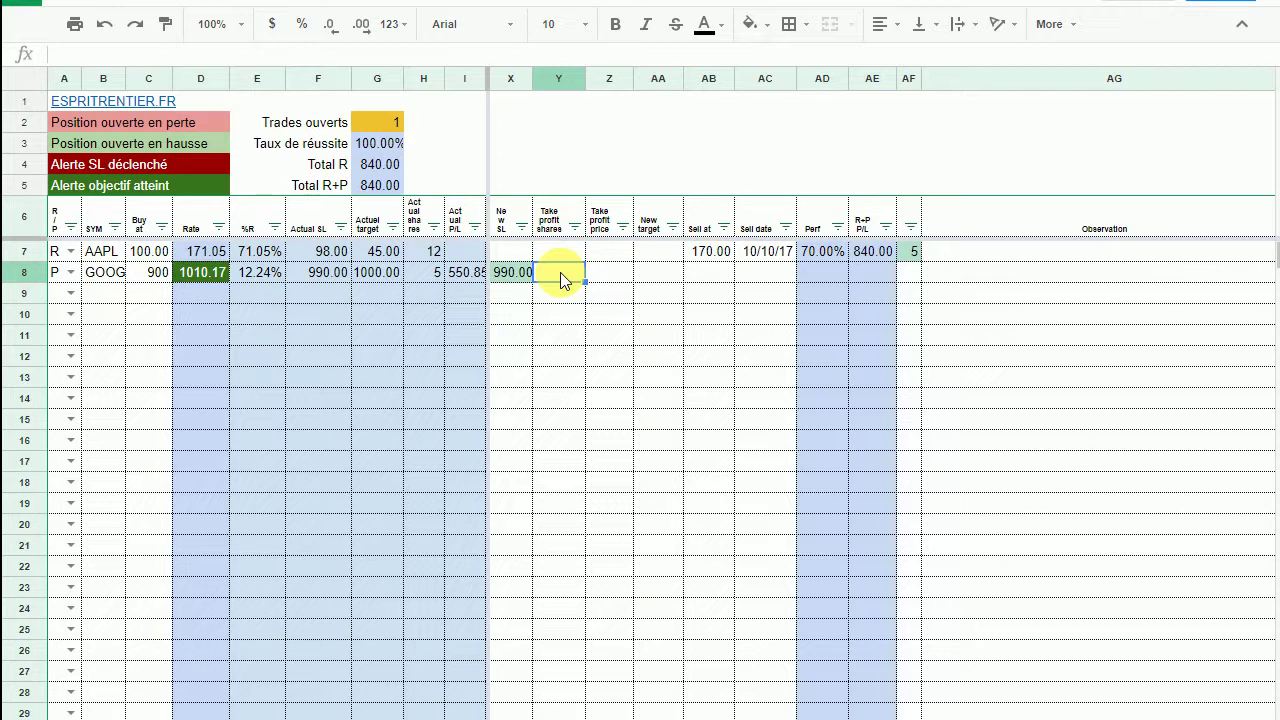
pyautogui.write('3')
pyautogui.press('Return')
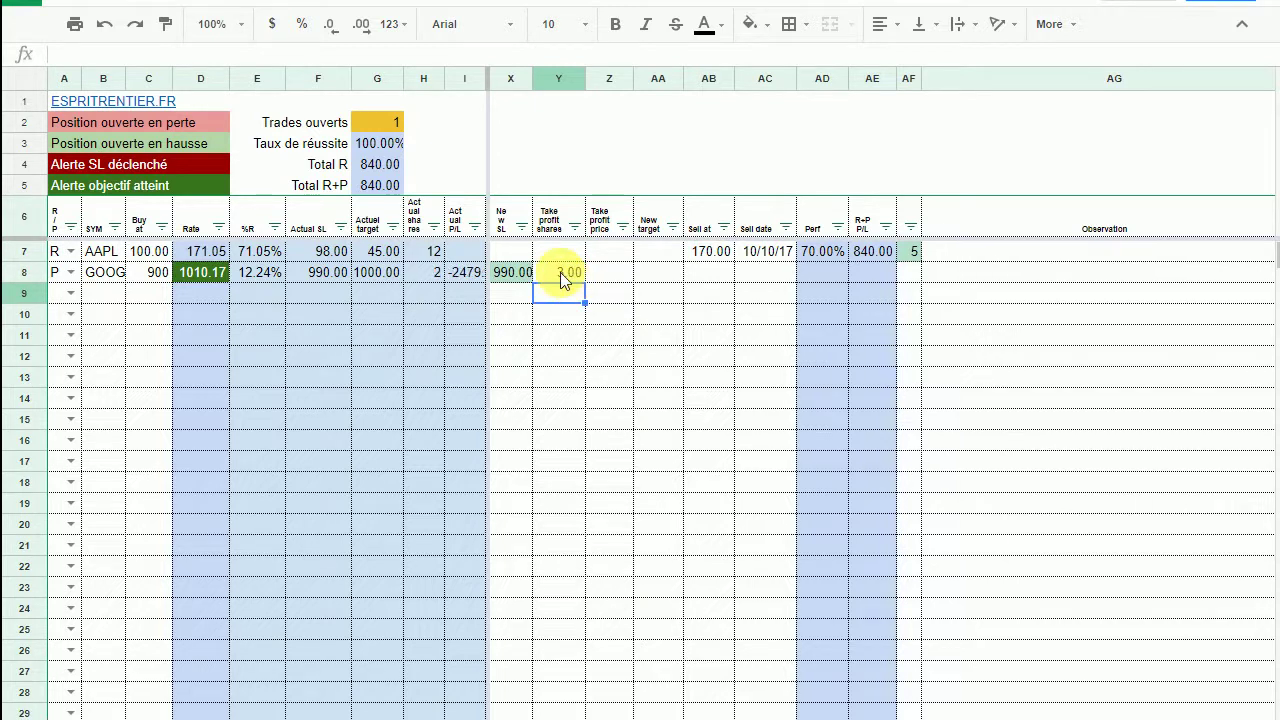
pyautogui.press('Up')
pyautogui.press('Right')
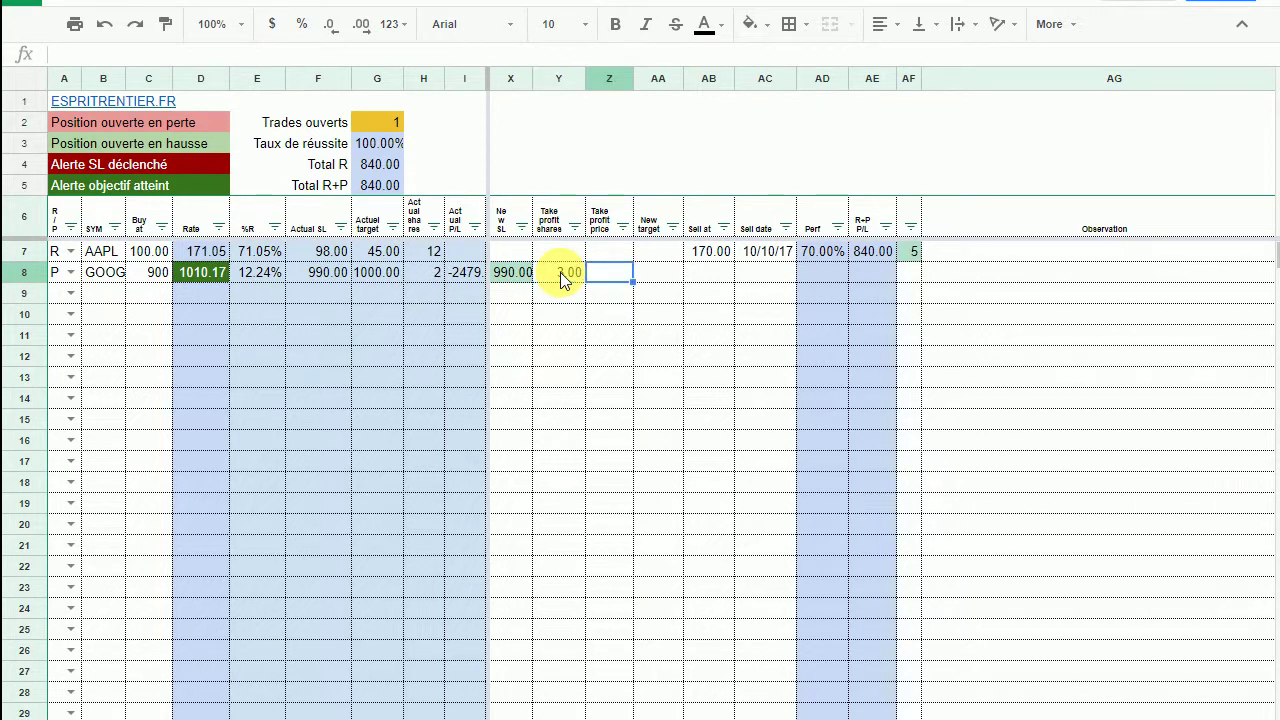
pyautogui.write('1005')
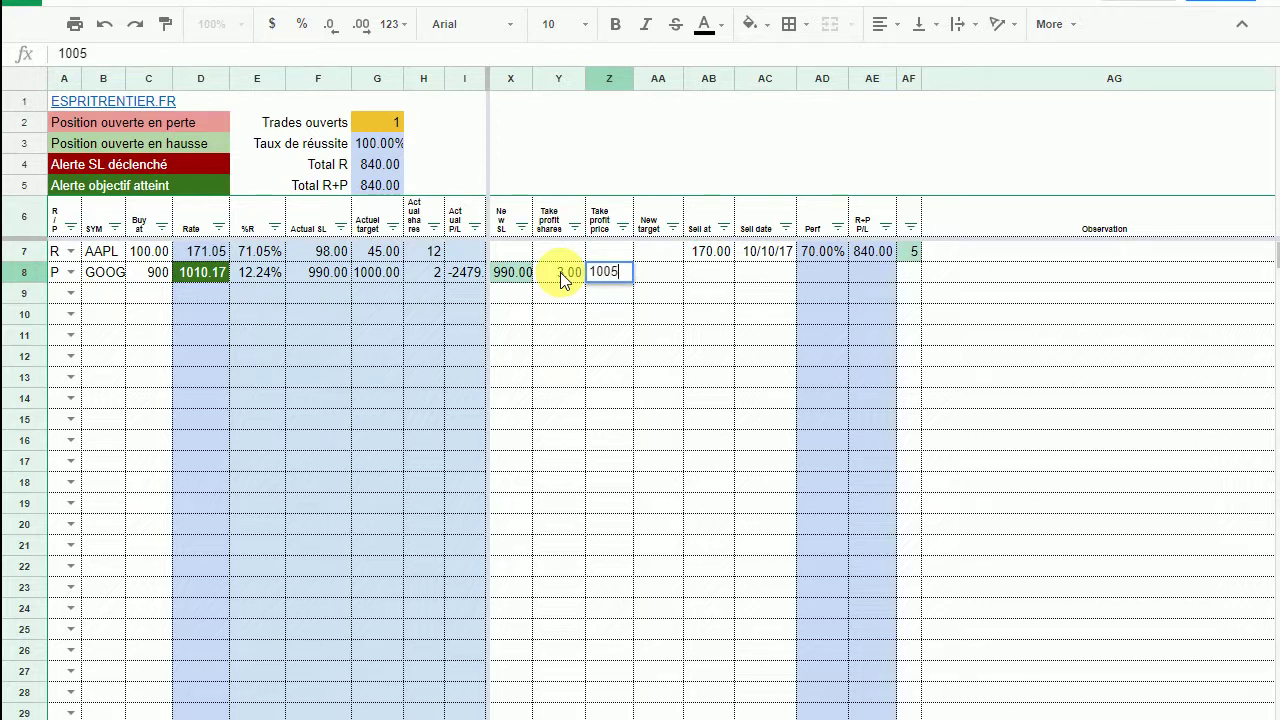
pyautogui.press('Return')
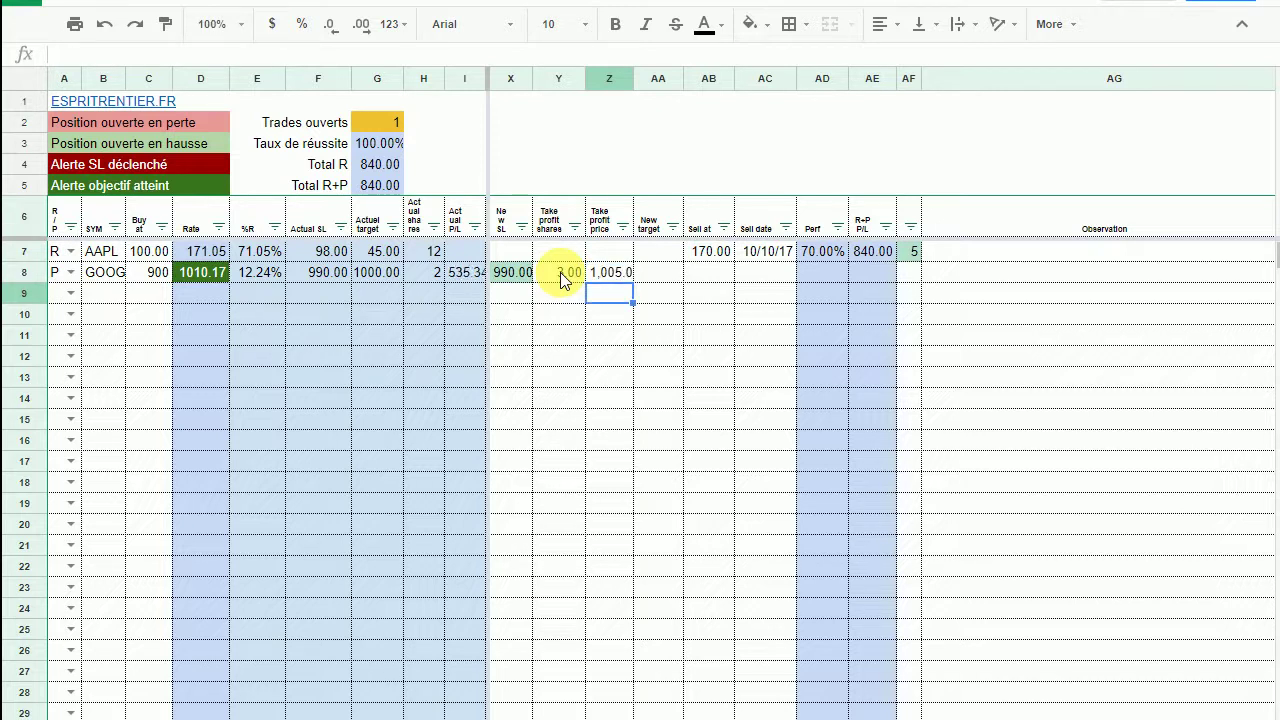
# - Set the GOOG trade's New target in row 8 to 1050 and check its Rate and Actual target cells
pyautogui.click(656, 275)
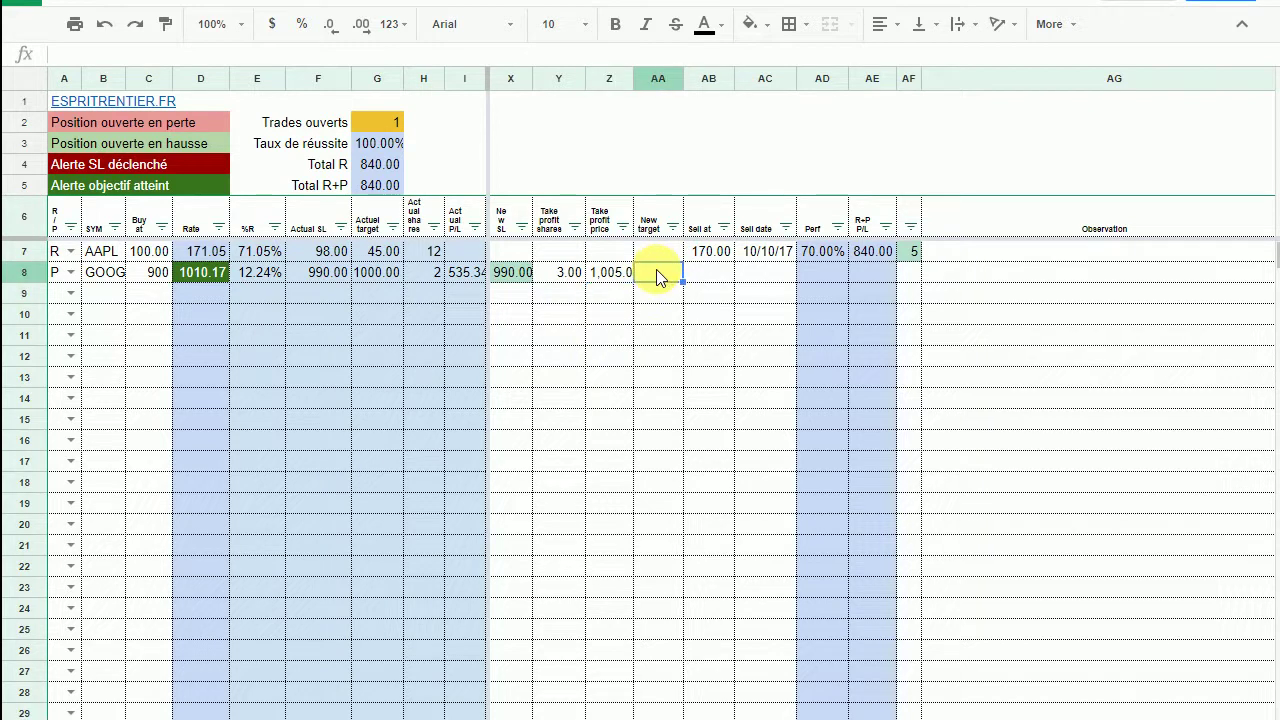
pyautogui.click(432, 272)
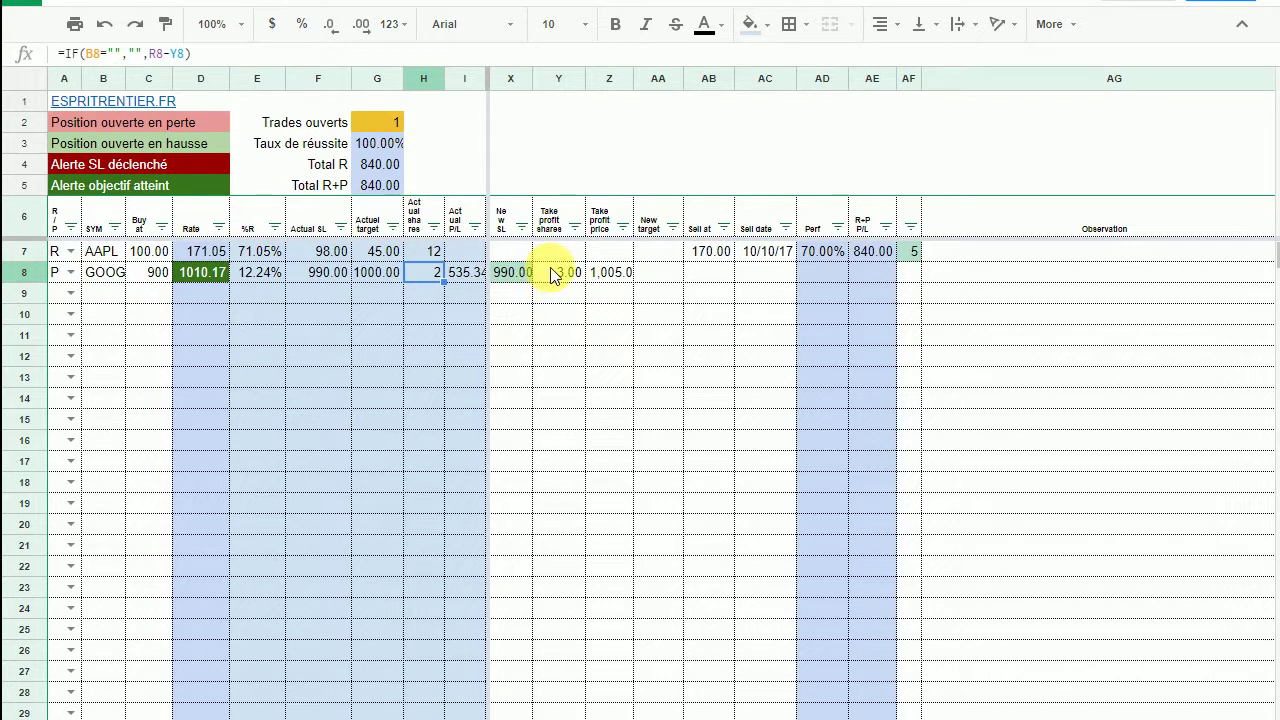
pyautogui.click(655, 275)
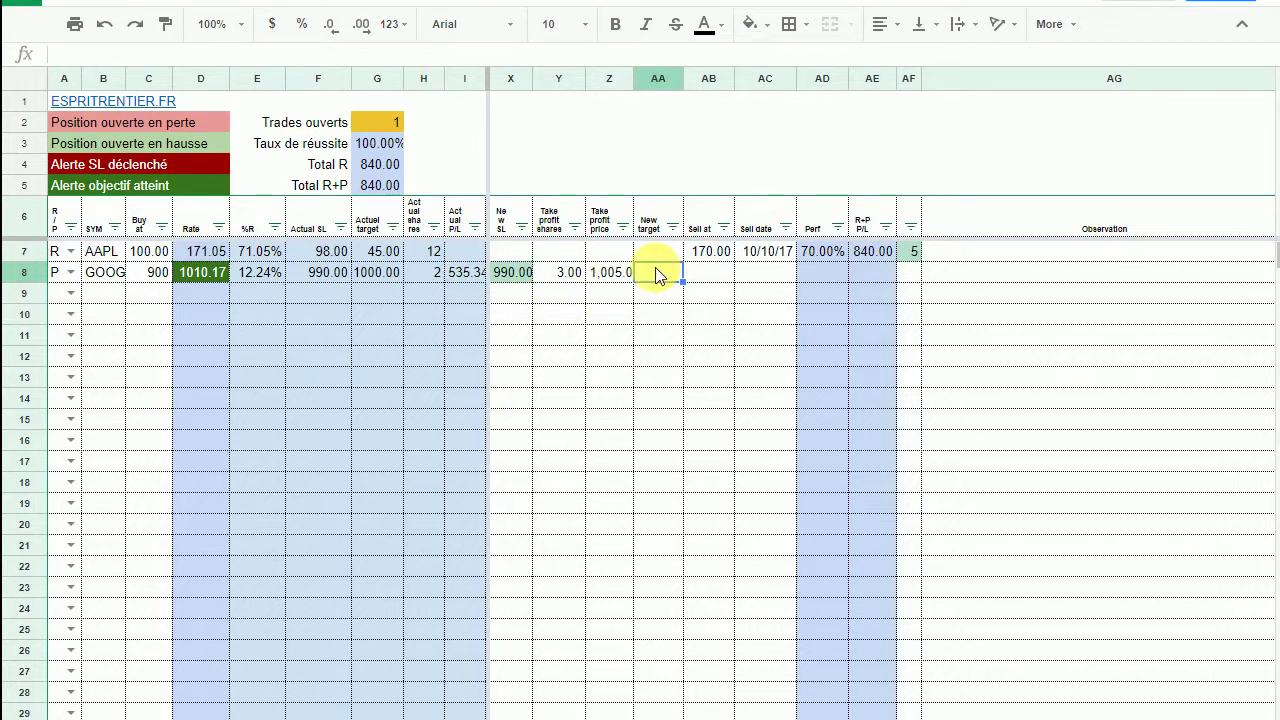
pyautogui.write('1050')
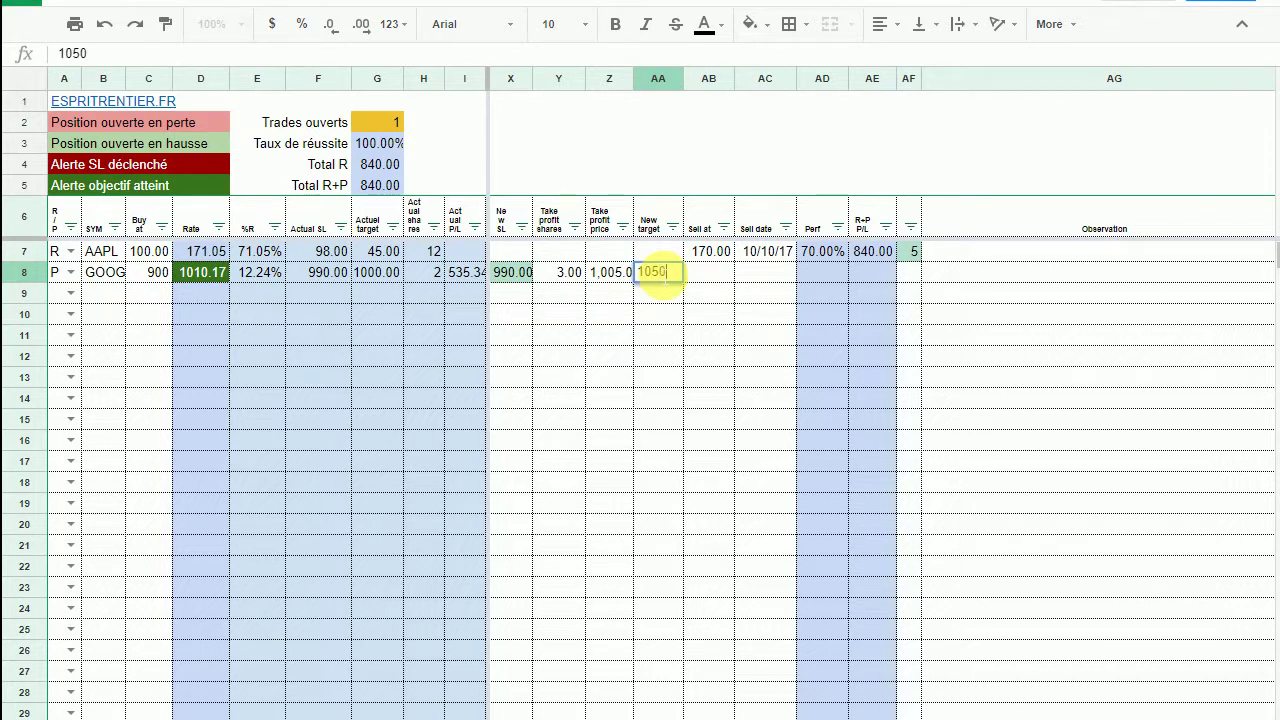
pyautogui.press('Return')
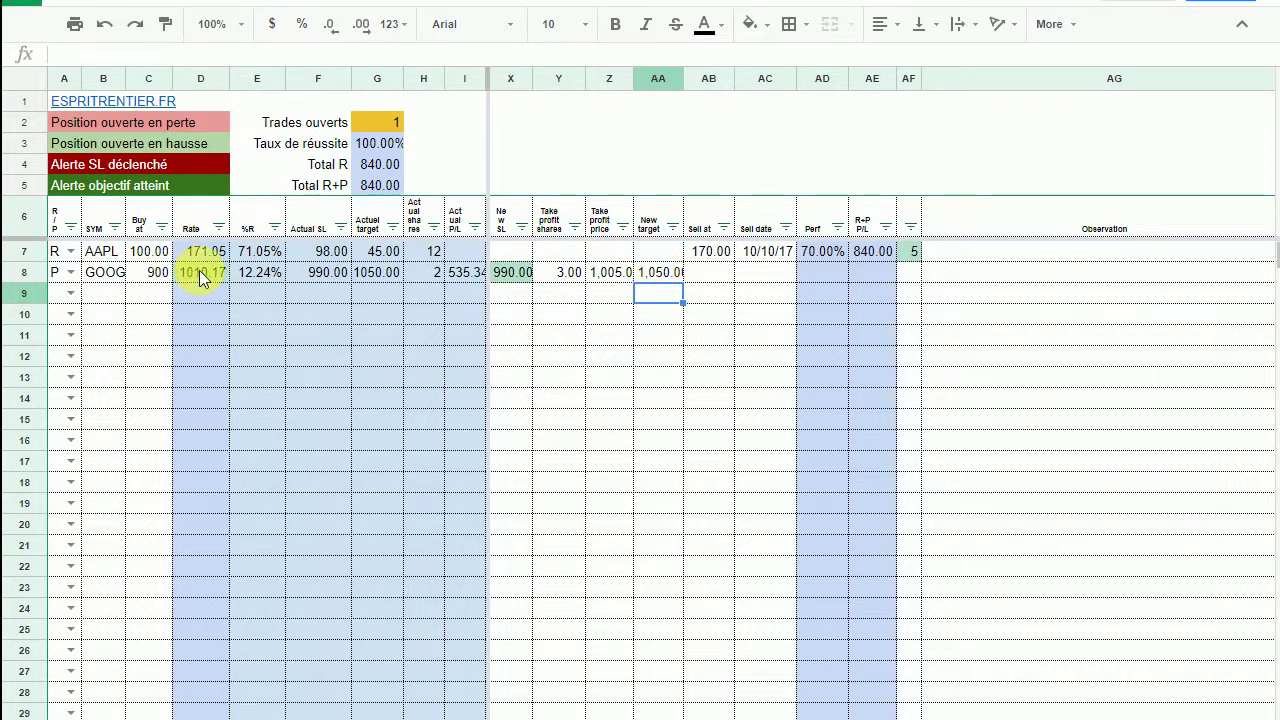
pyautogui.click(200, 274)
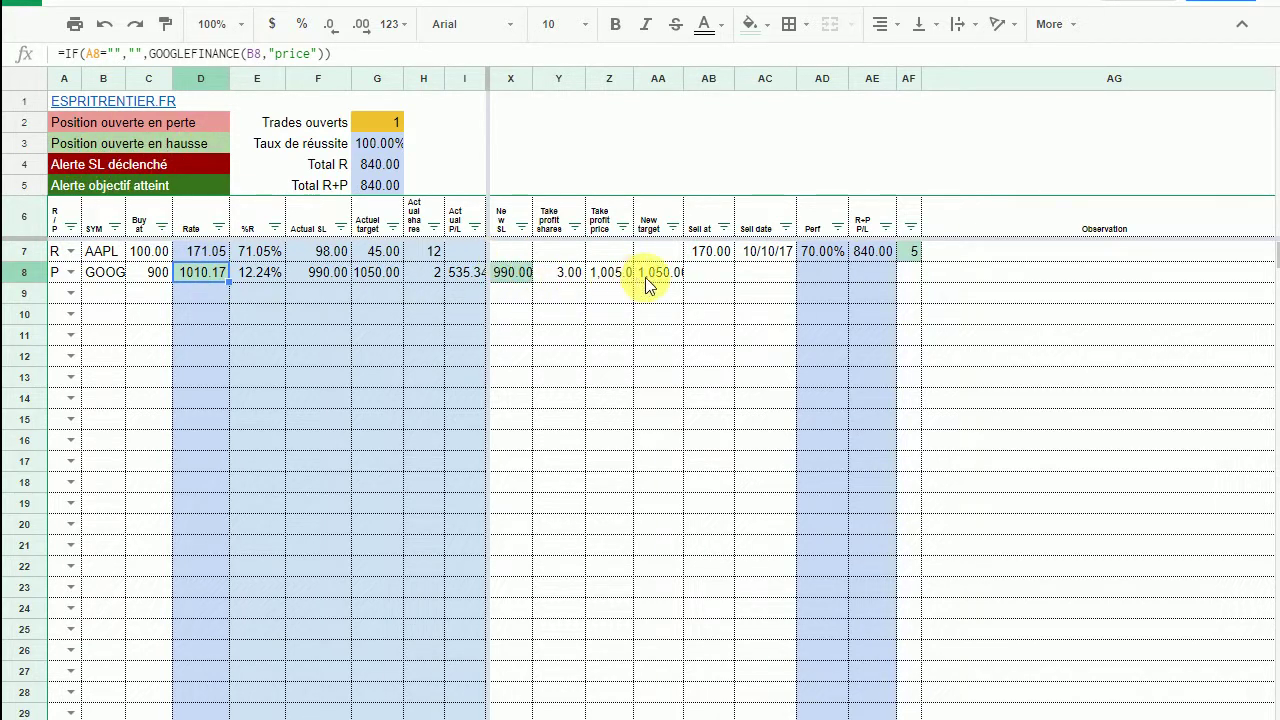
pyautogui.click(380, 271)
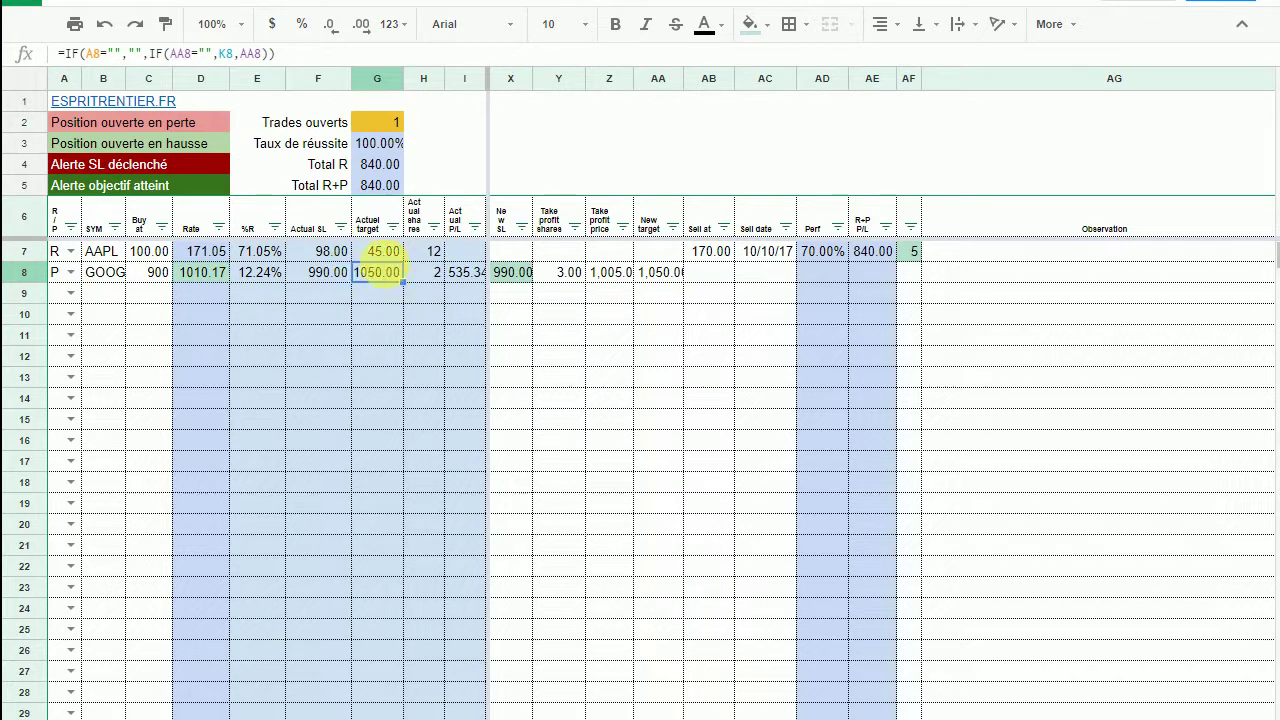
# - Raise the GOOG trade's New SL in row 8 to 1005
pyautogui.click(712, 272)
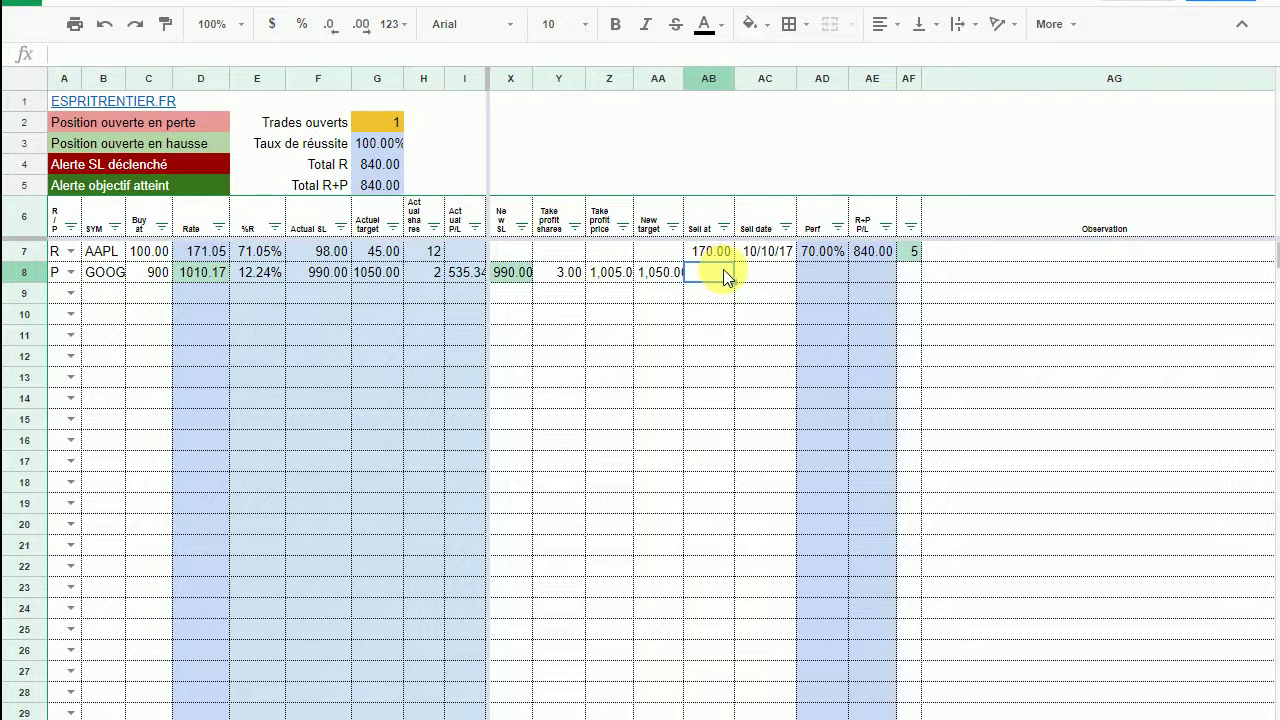
pyautogui.hscroll(-3, 880, 450)
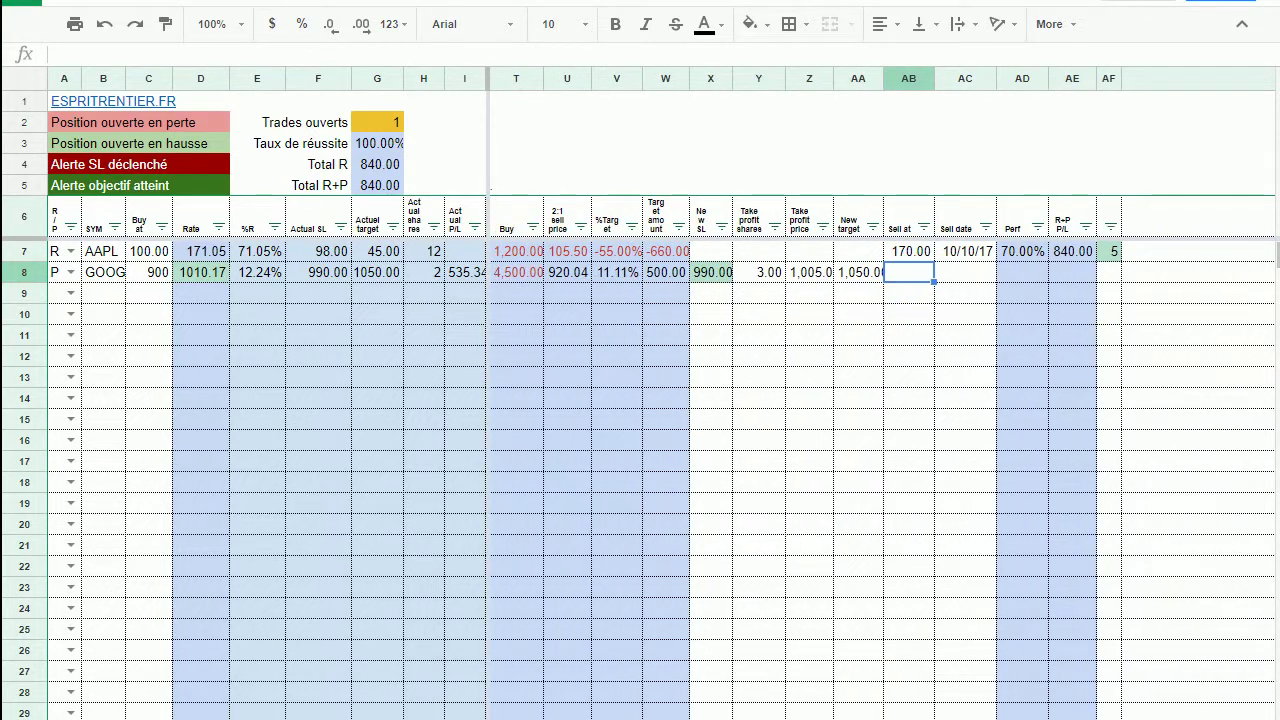
pyautogui.click(707, 277)
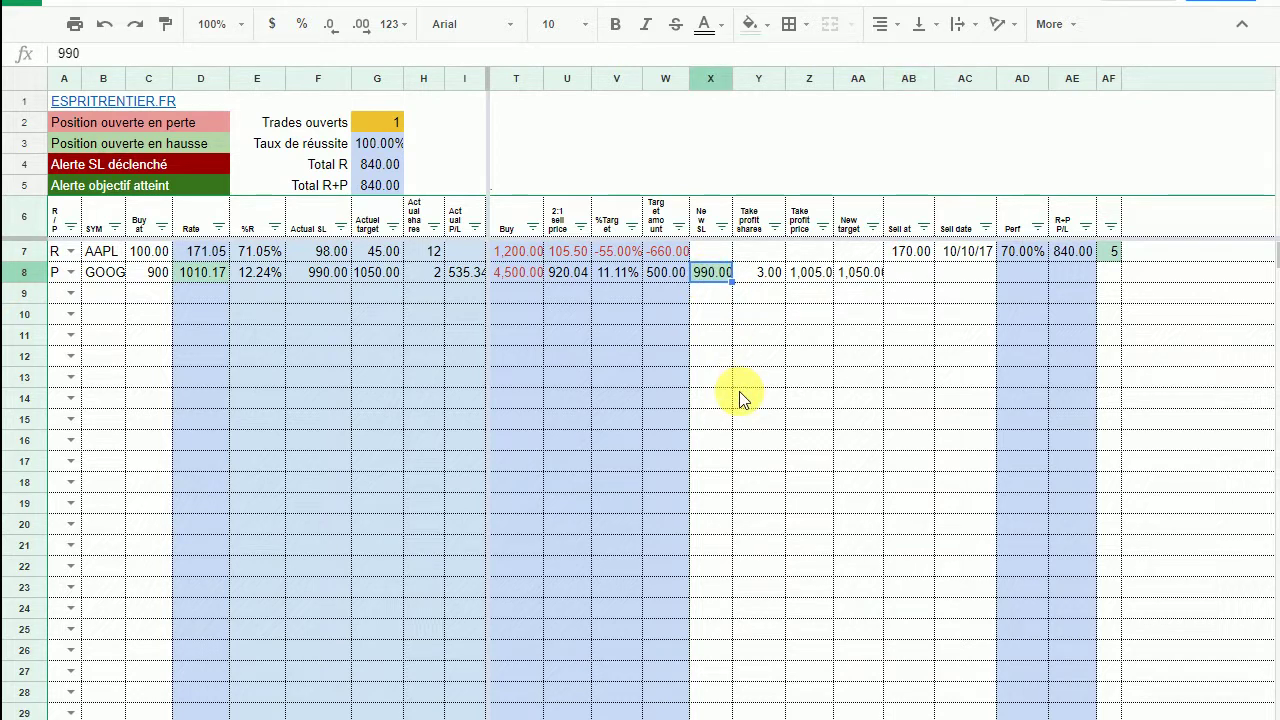
pyautogui.write('1')
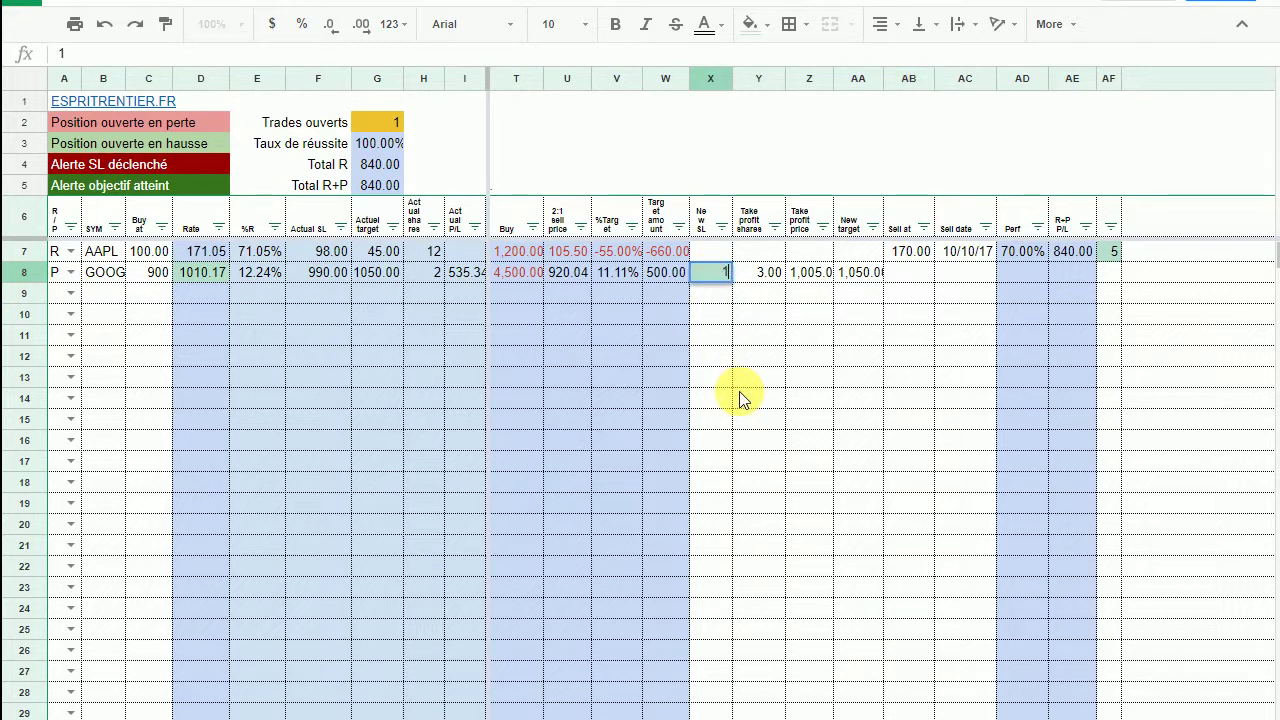
pyautogui.write('050')
pyautogui.press('BackSpace')
pyautogui.press('BackSpace')
pyautogui.write('05')
pyautogui.press('Return')
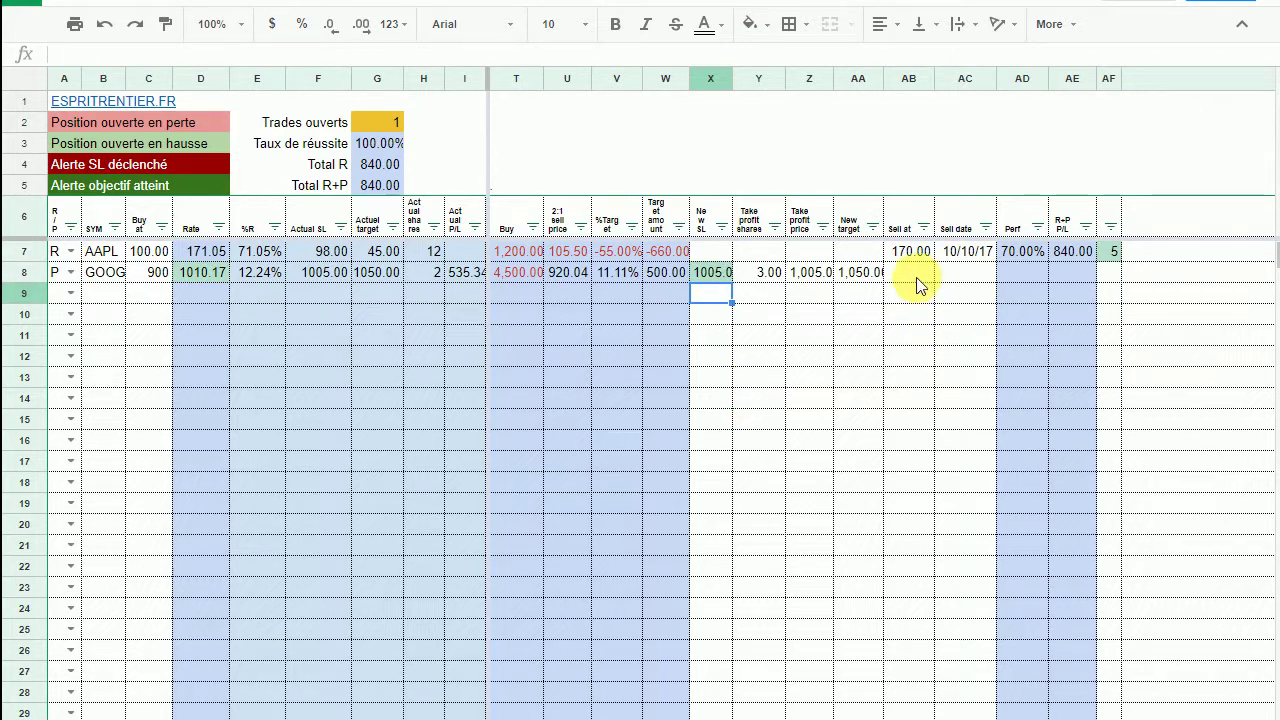
# - Raise the GOOG trade's New SL in row 8 to 1010
pyautogui.click(912, 274)
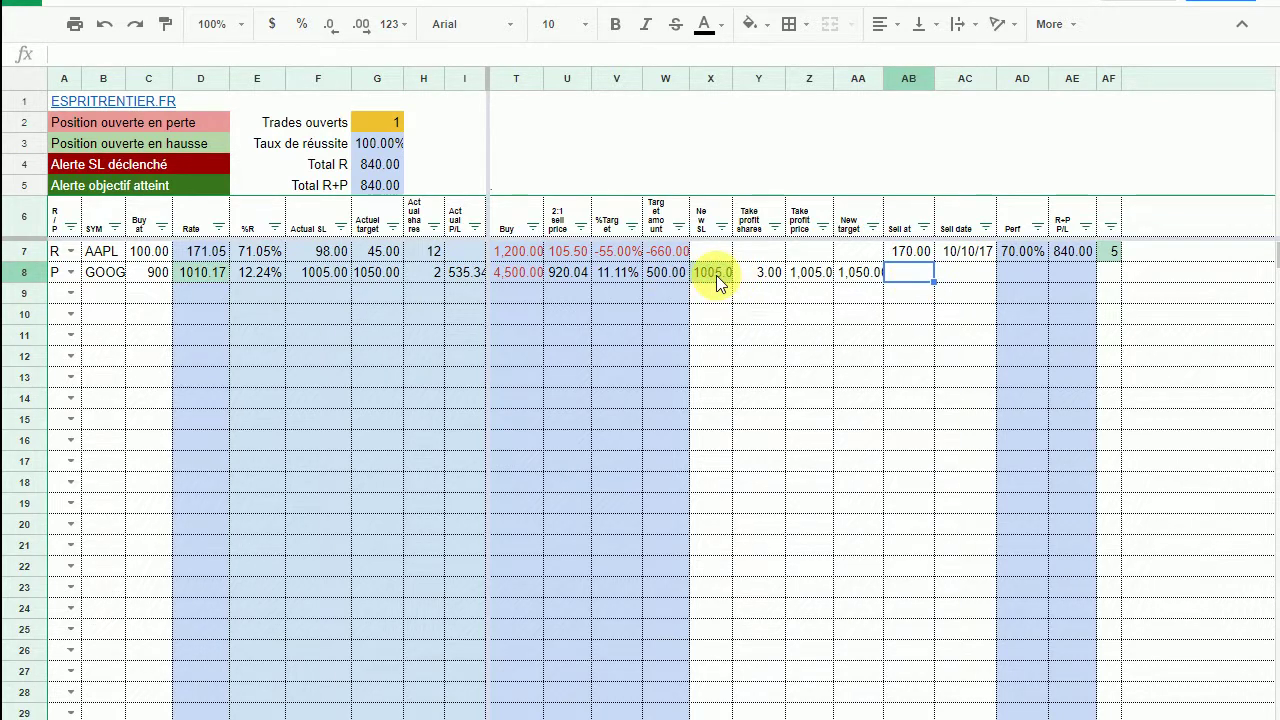
pyautogui.click(716, 275)
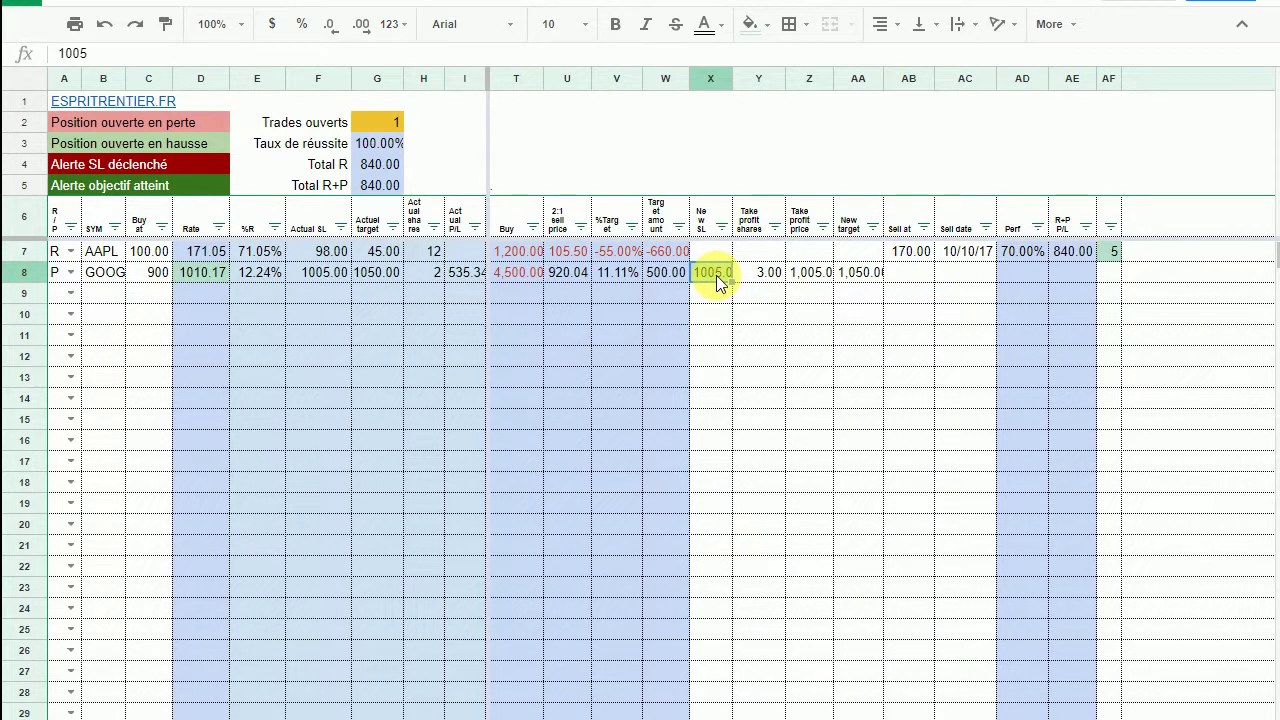
pyautogui.write('1010')
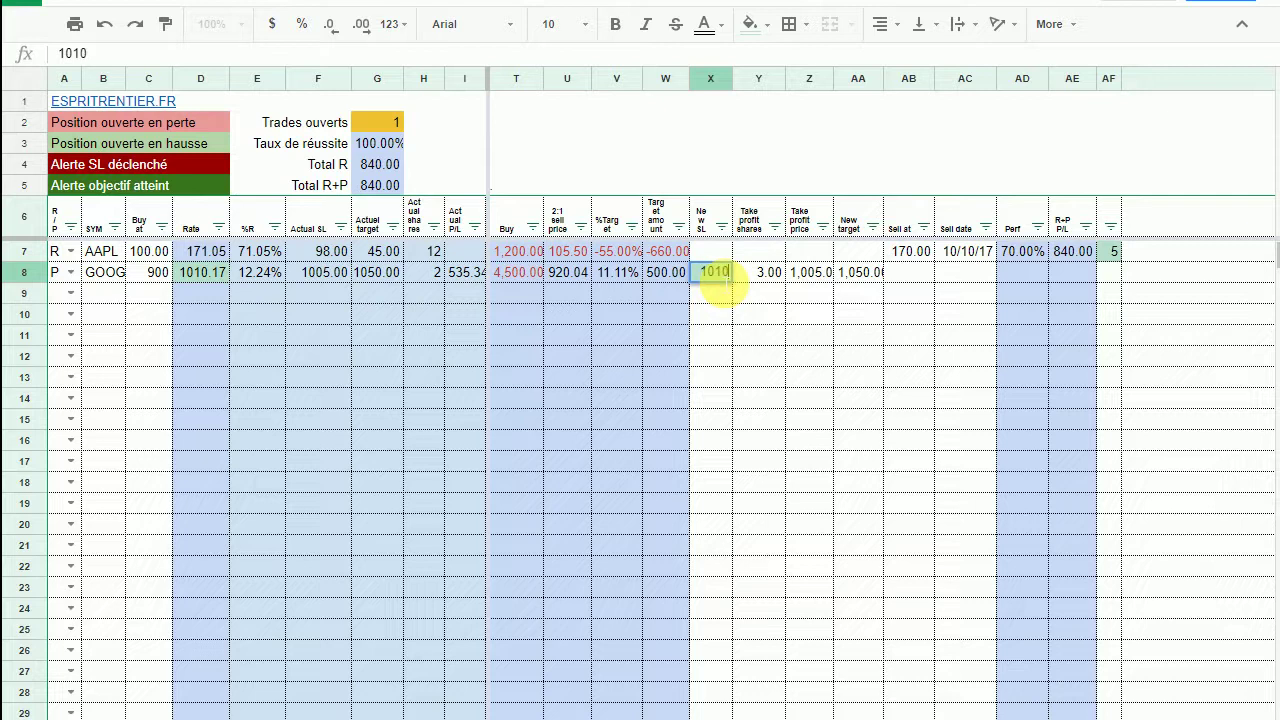
pyautogui.press('Return')
# - Set the GOOG trade's New SL in row 8 to 1010.17 and compare its Rate cell with the SL alert legend
pyautogui.click(716, 275)
pyautogui.write('101')
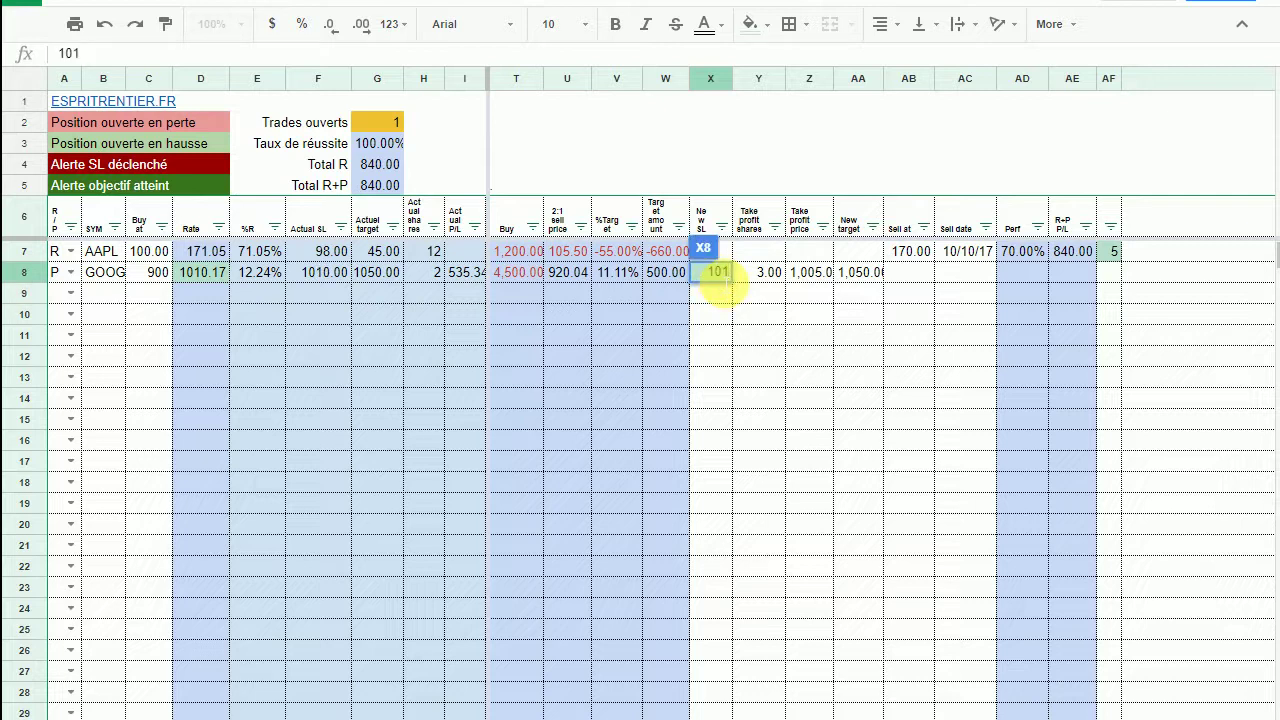
pyautogui.write('0.17')
pyautogui.press('Return')
pyautogui.click(716, 276)
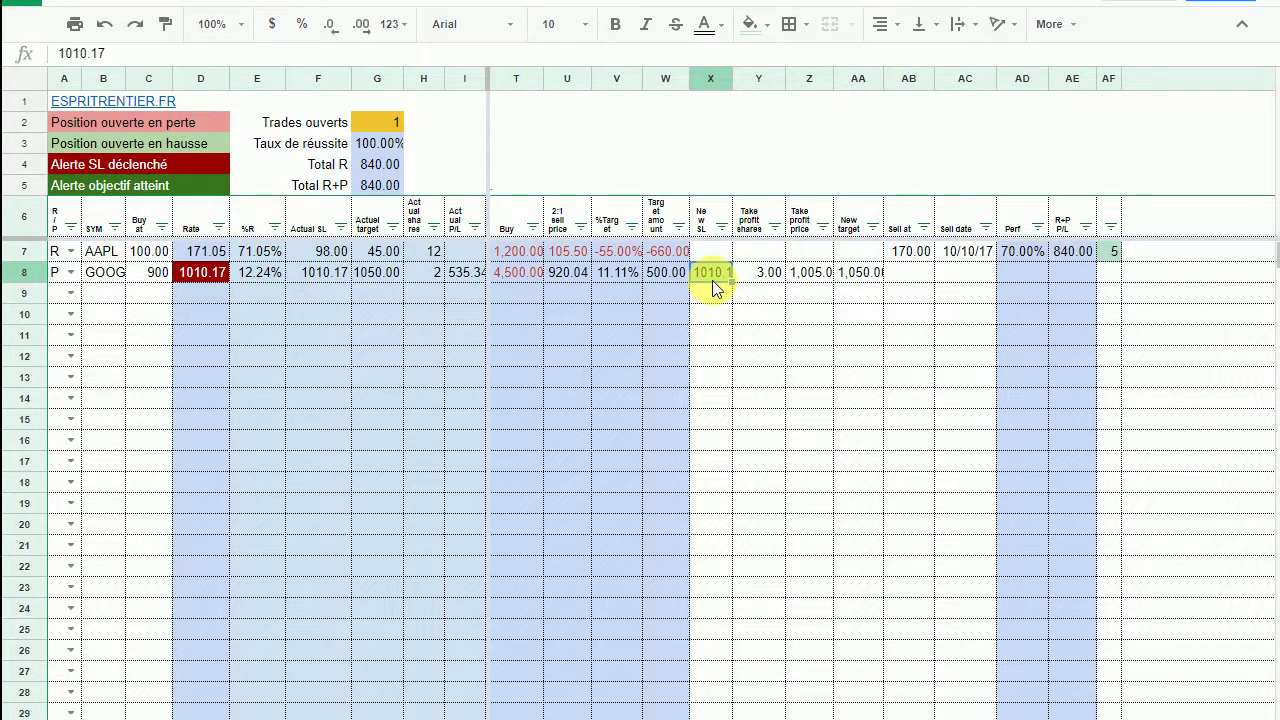
pyautogui.click(208, 270)
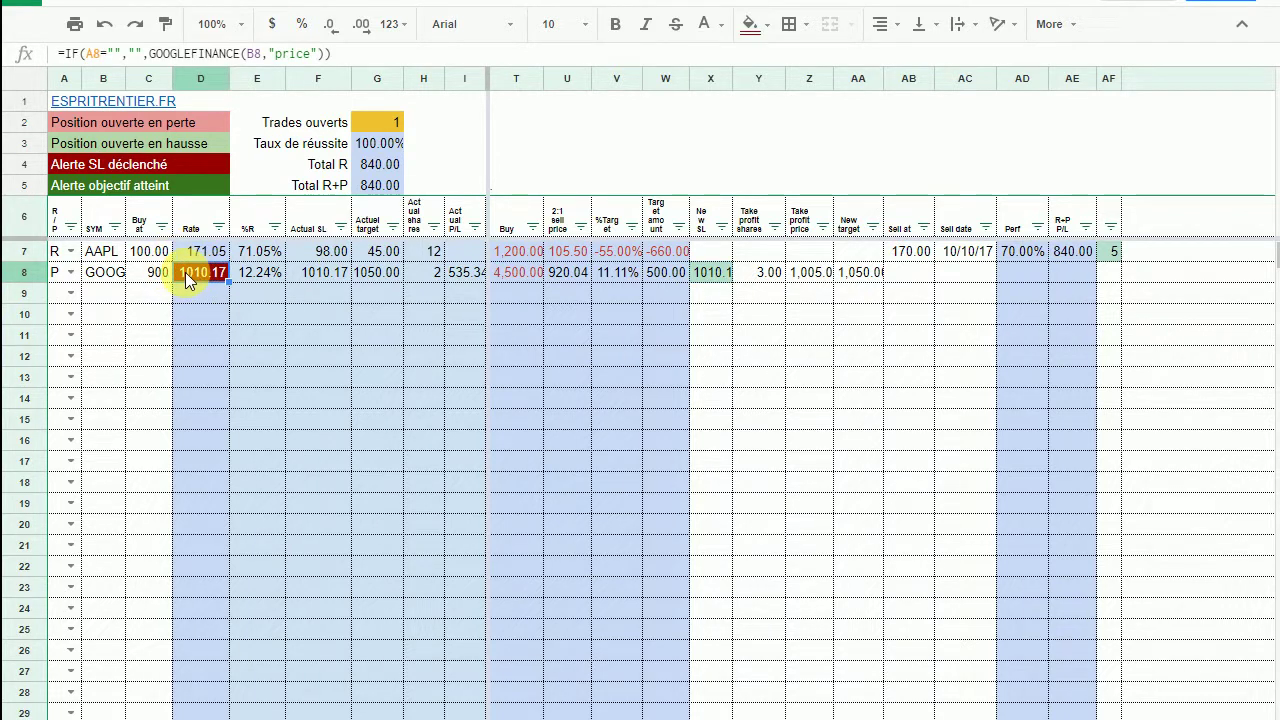
pyautogui.click(63, 165)
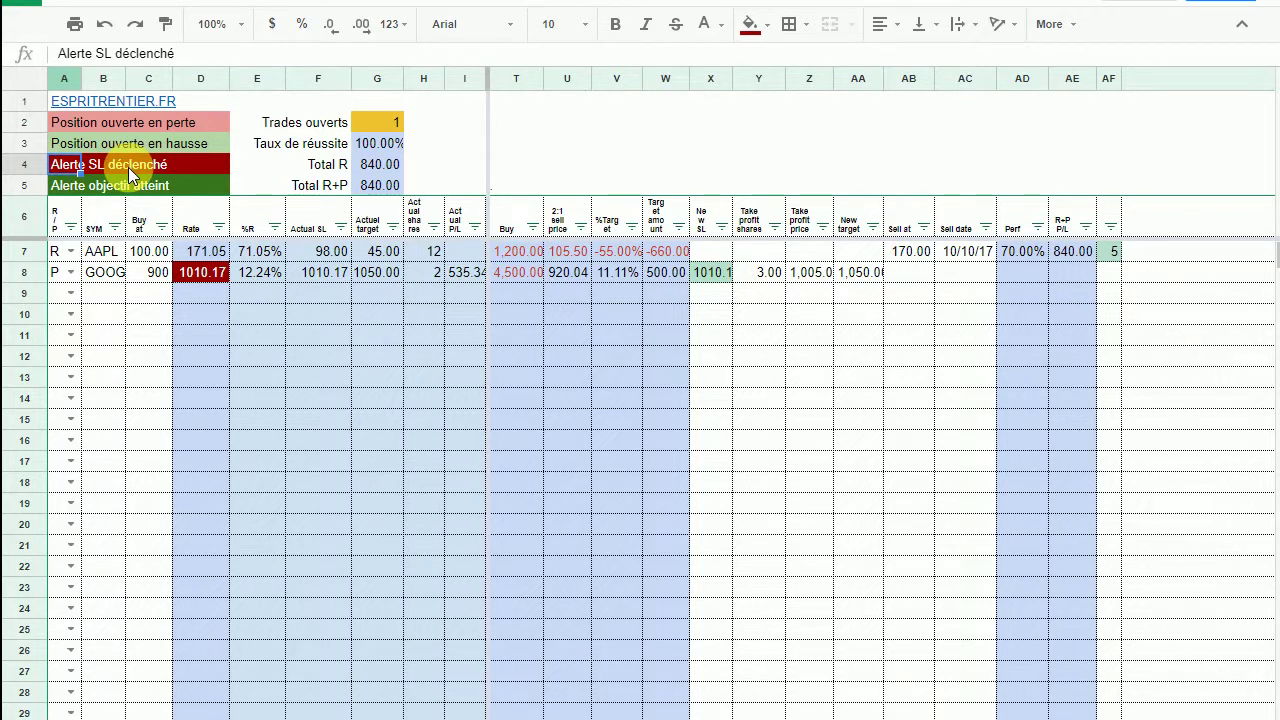
# - Check the GOOG trade's remaining shares in row 8 and record a Sell at price of 1010.17
pyautogui.click(422, 278)
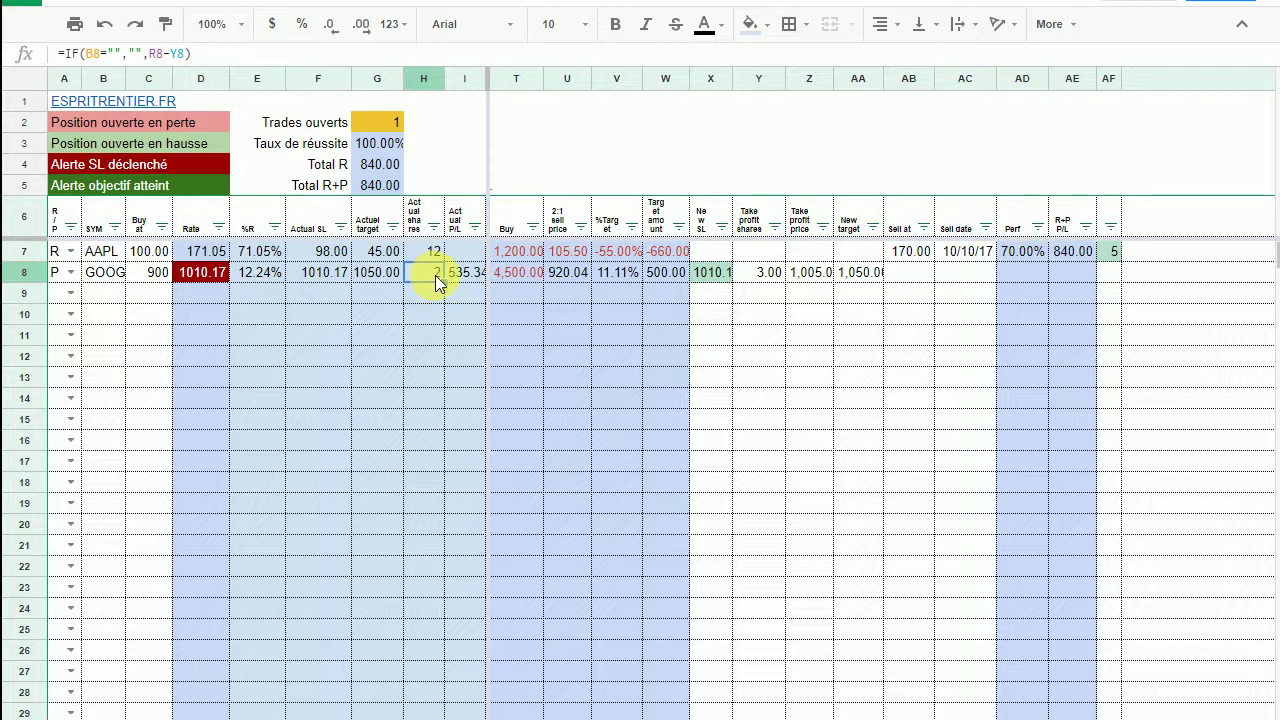
pyautogui.click(913, 273)
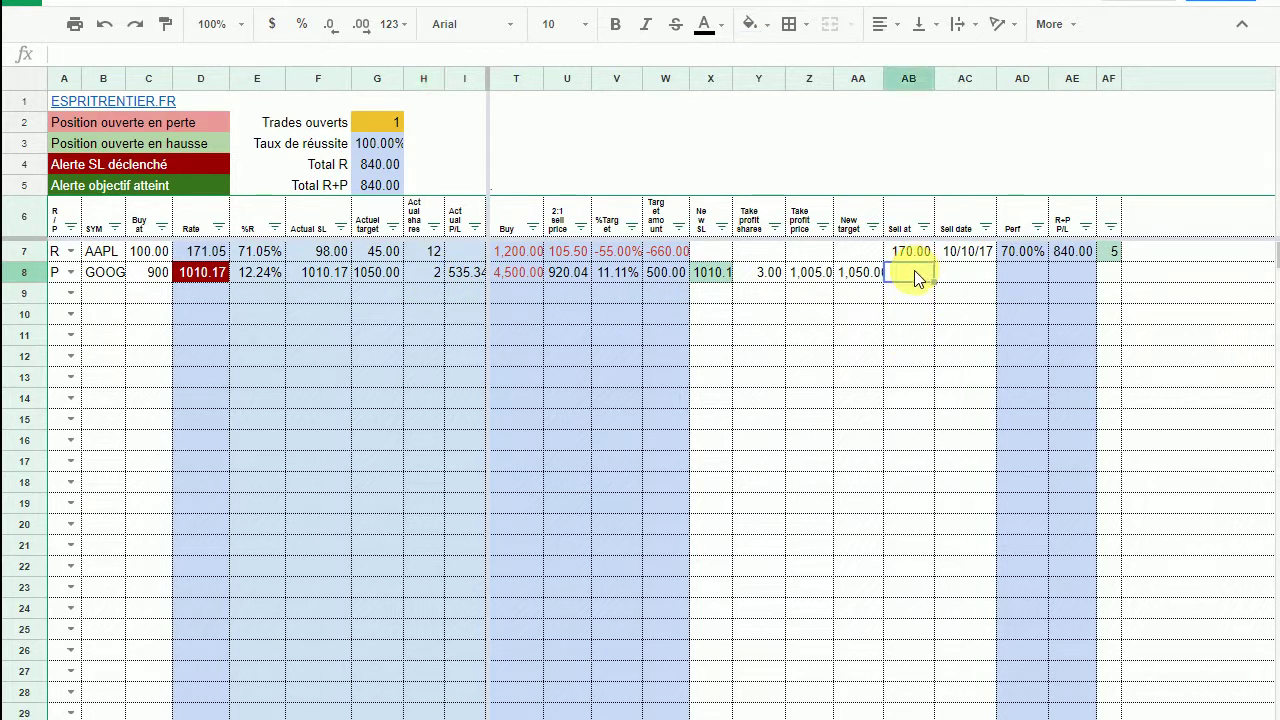
pyautogui.doubleClick(911, 283)
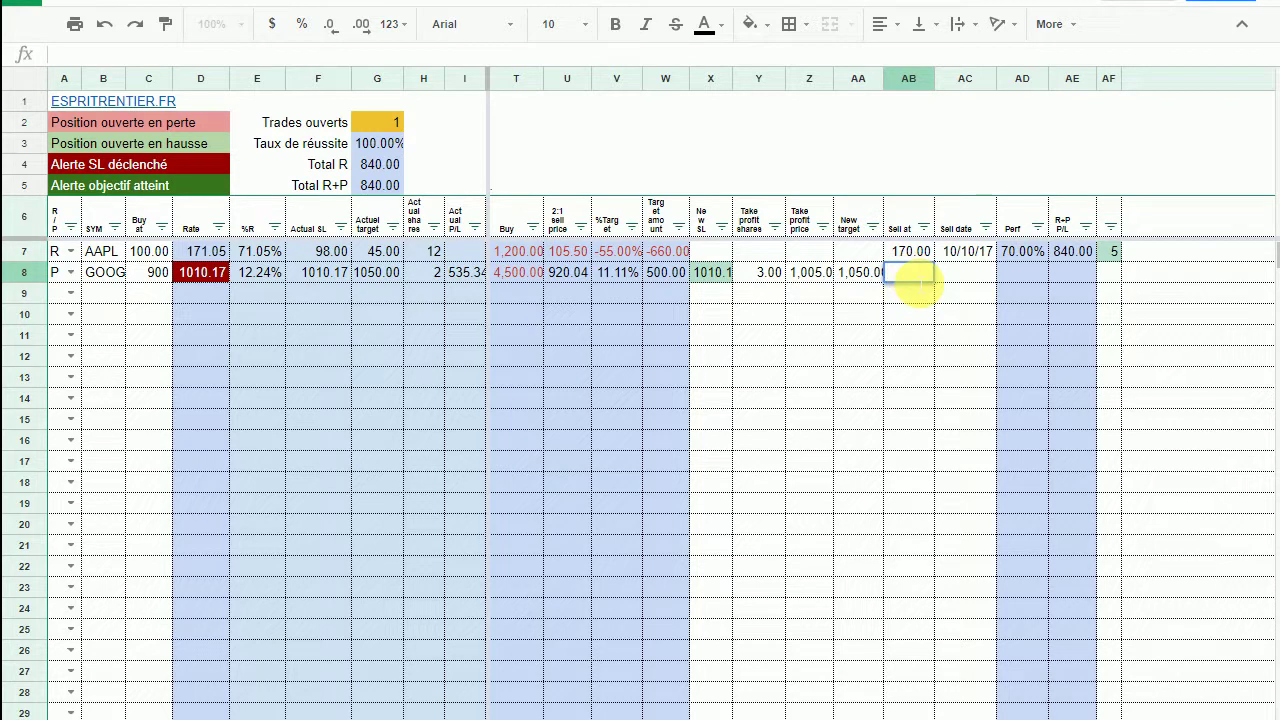
pyautogui.click(903, 283)
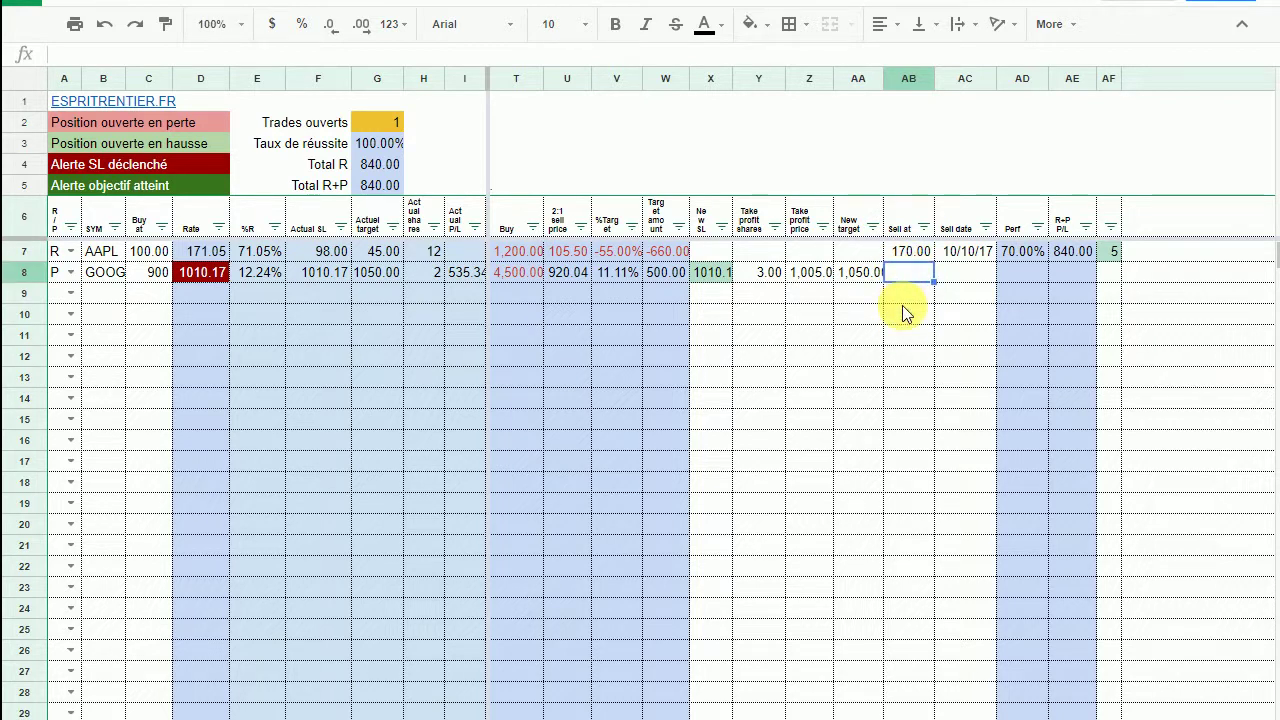
pyautogui.write('1,010.1')
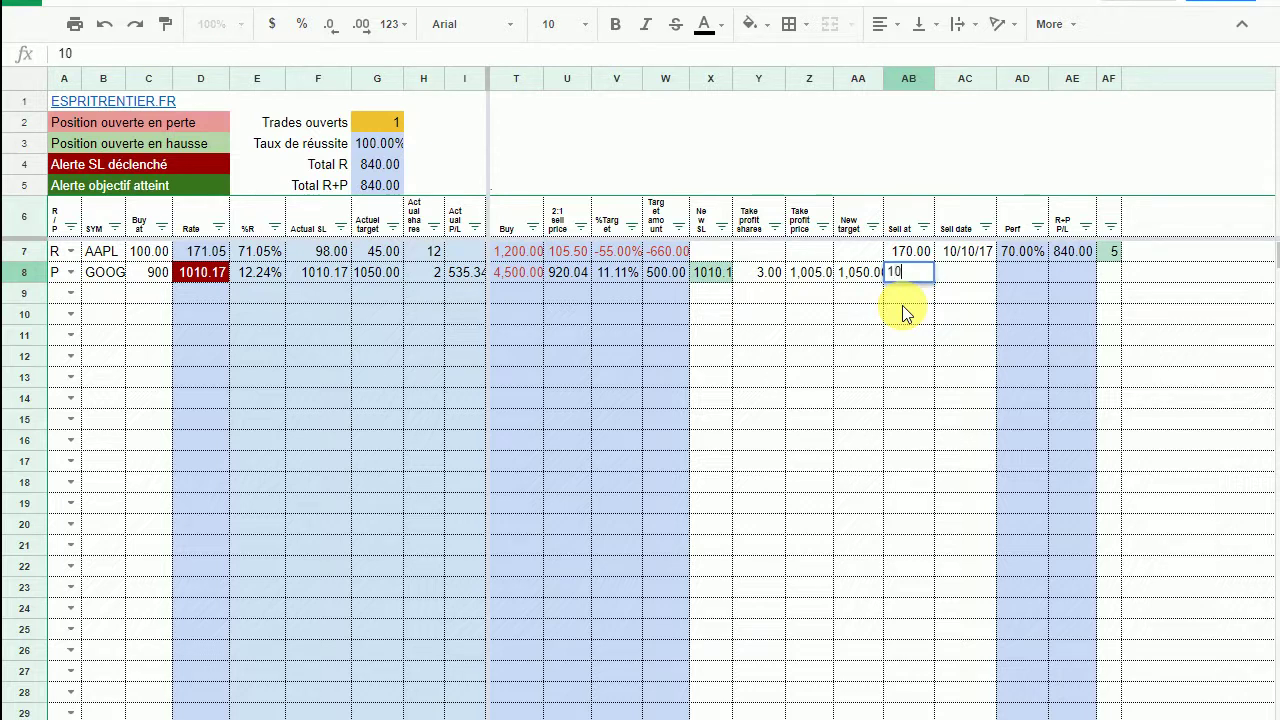
pyautogui.write('7')
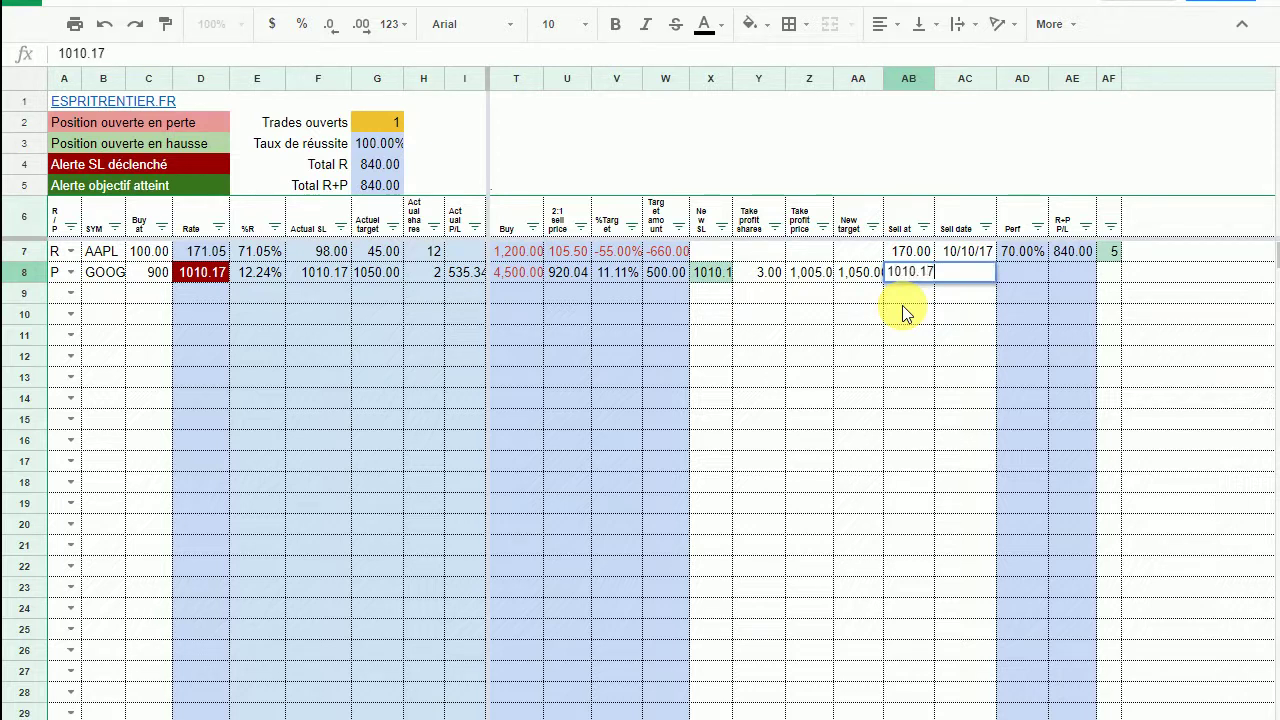
pyautogui.press('Tab')
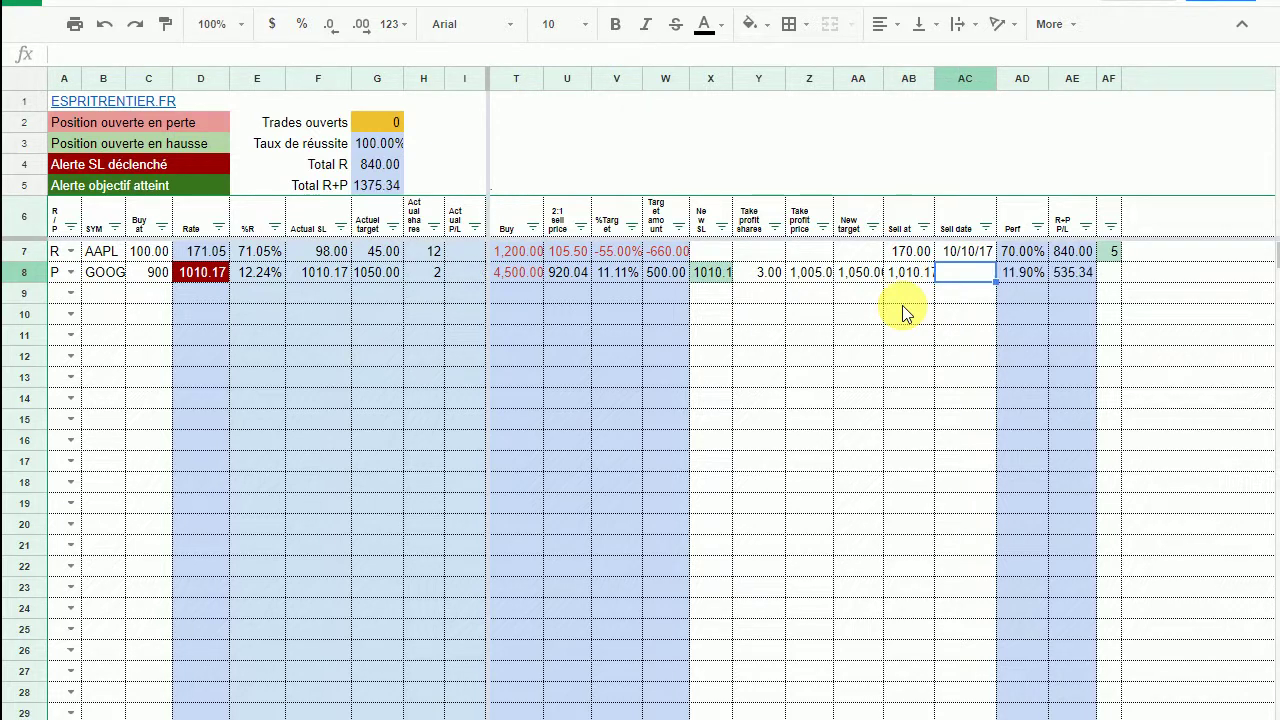
# - Set the GOOG trade's Sell date in row 8 to 1 December 2017
pyautogui.doubleClick(959, 272)
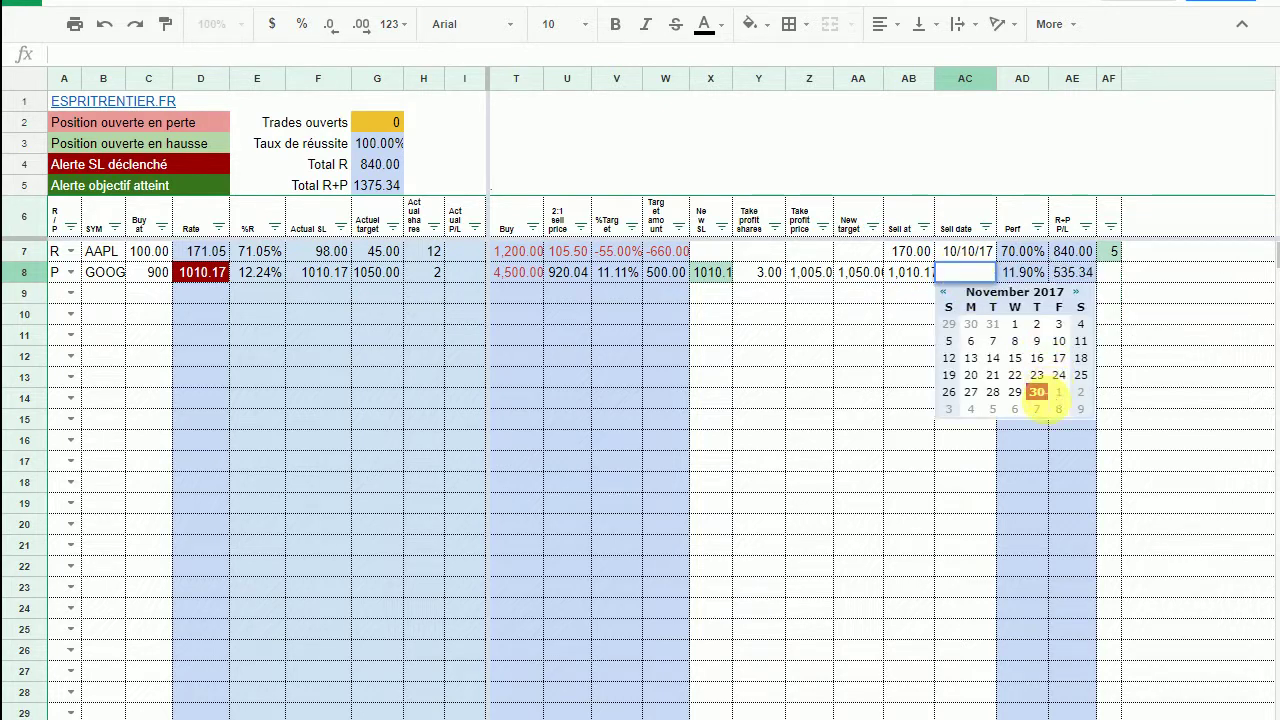
pyautogui.click(1037, 391)
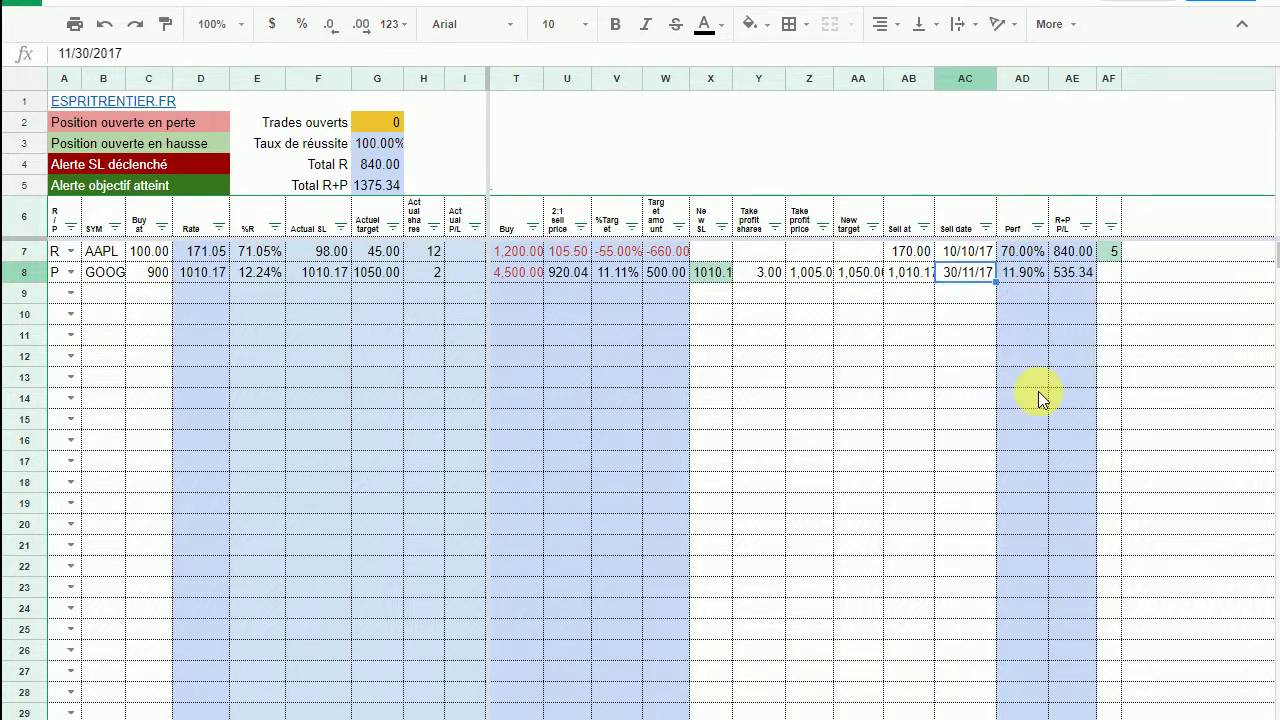
pyautogui.doubleClick(957, 283)
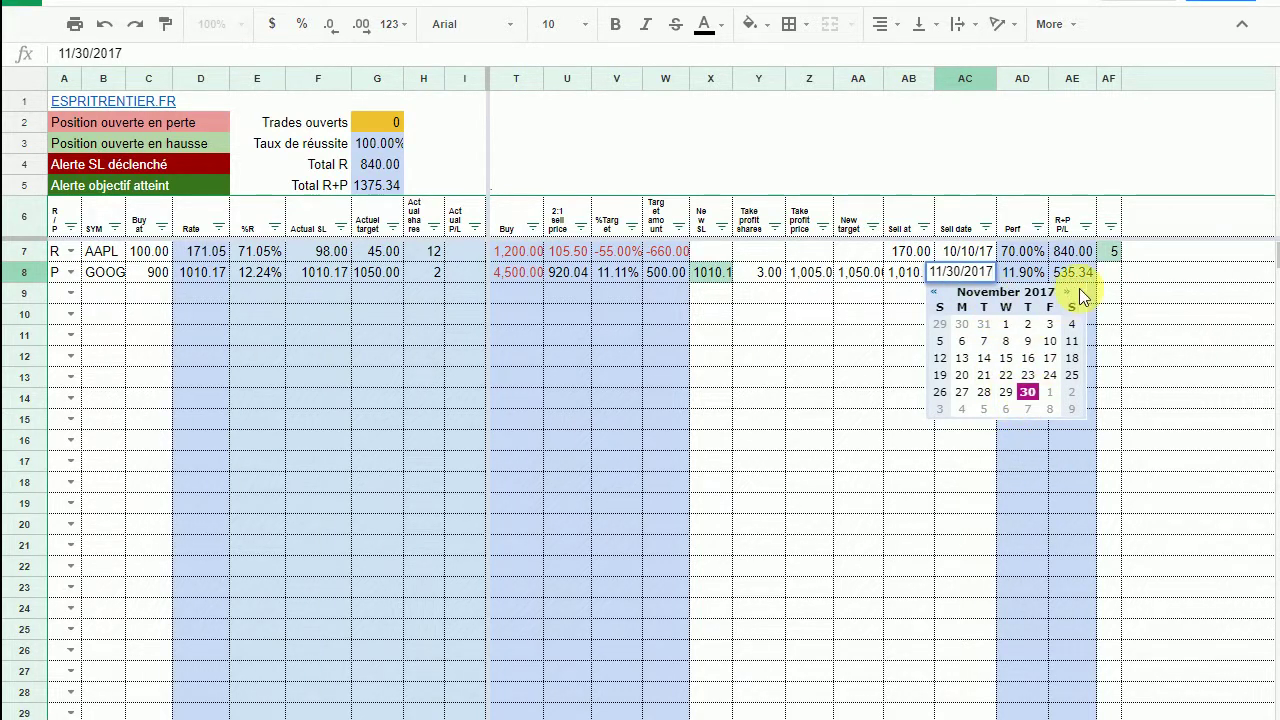
pyautogui.click(1070, 294)
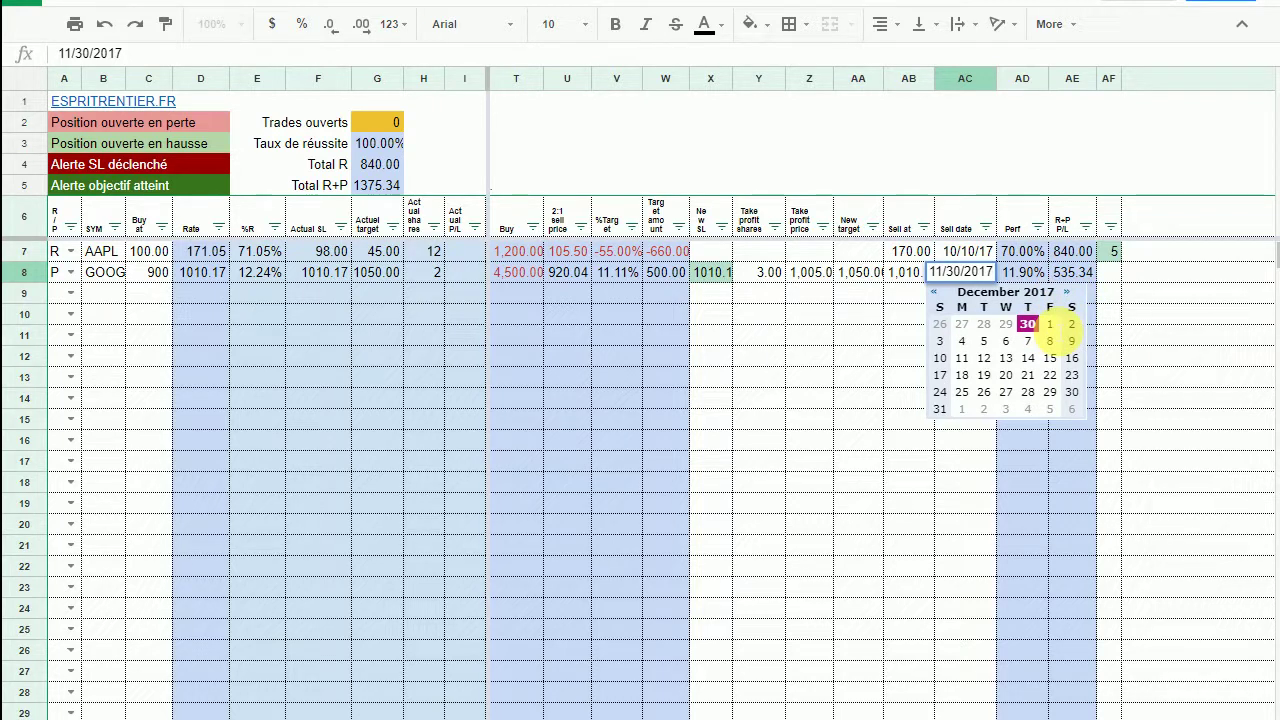
pyautogui.click(1049, 324)
pyautogui.doubleClick(1022, 314)
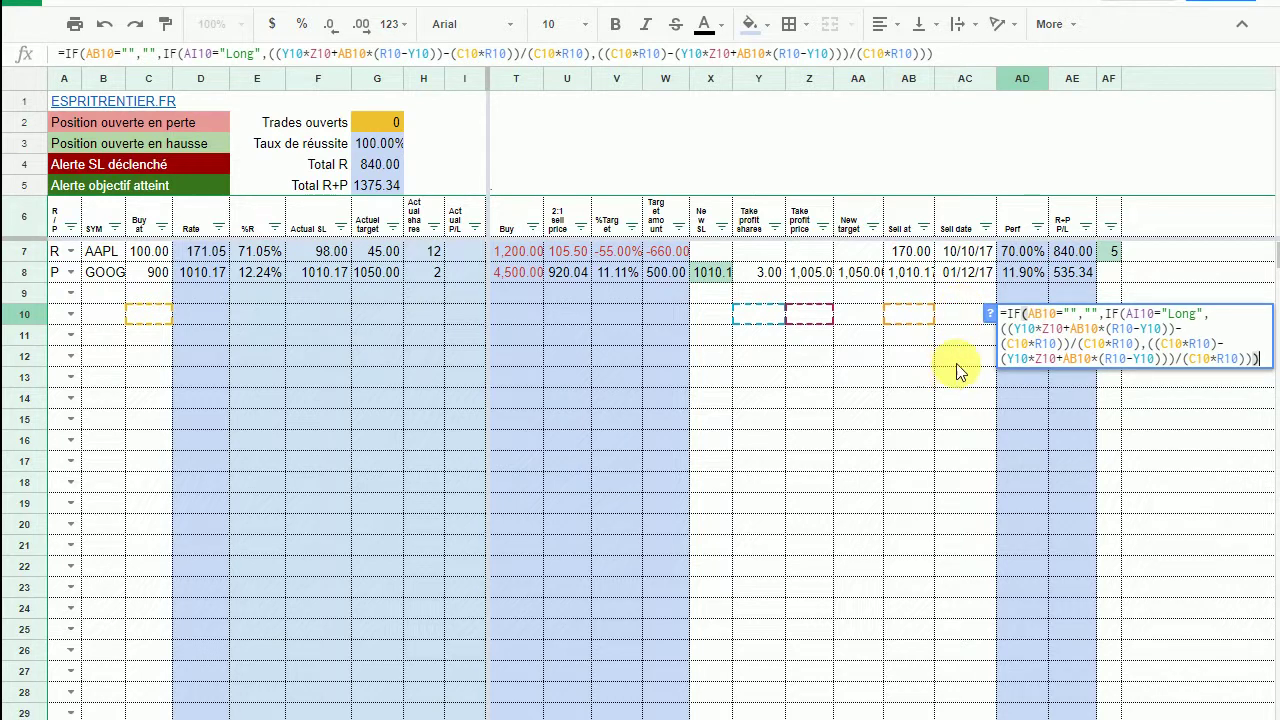
pyautogui.press('Escape')
pyautogui.click(965, 275)
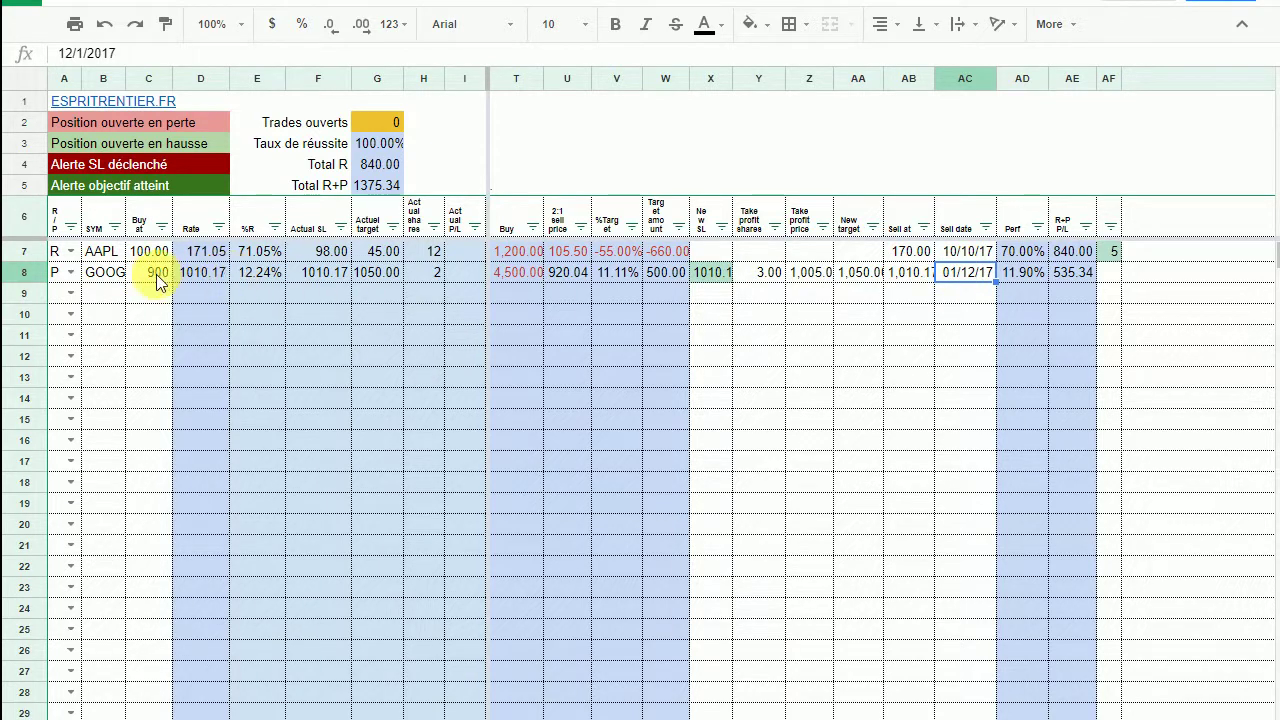
# - Compare the closed GOOG trade's Perf cell with its %R cell in row 8
pyautogui.click(1021, 278)
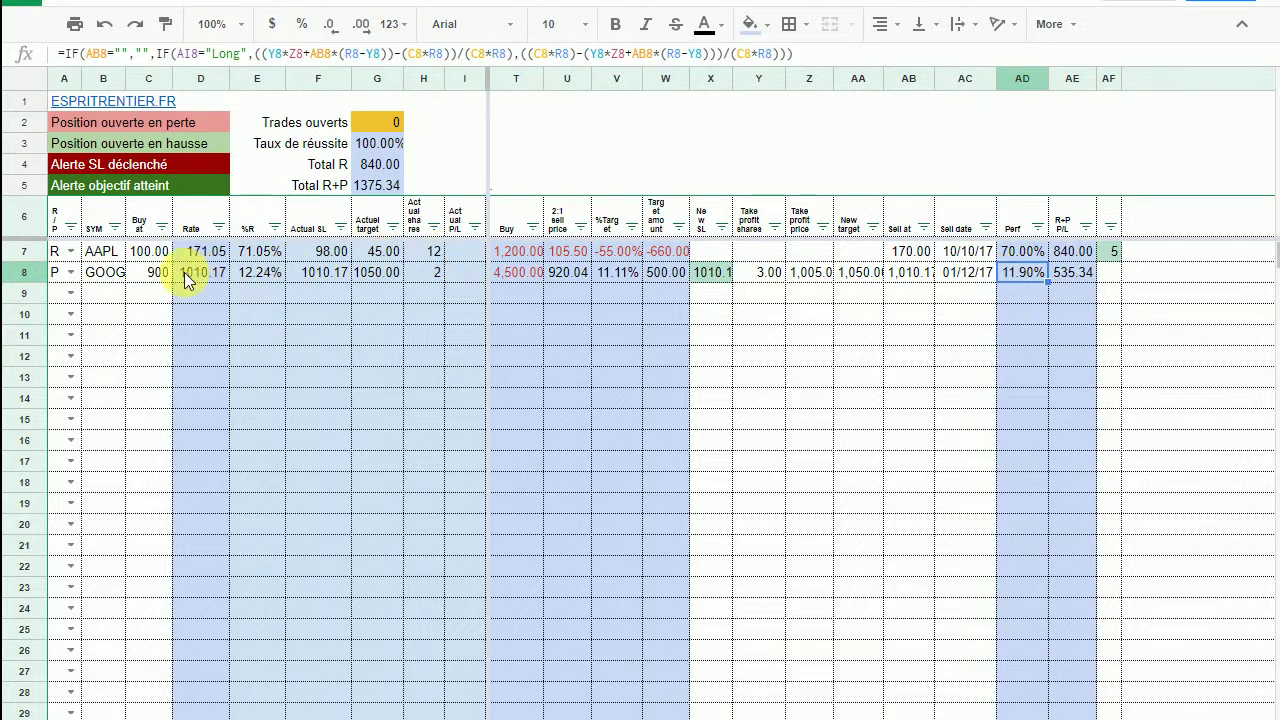
pyautogui.click(256, 271)
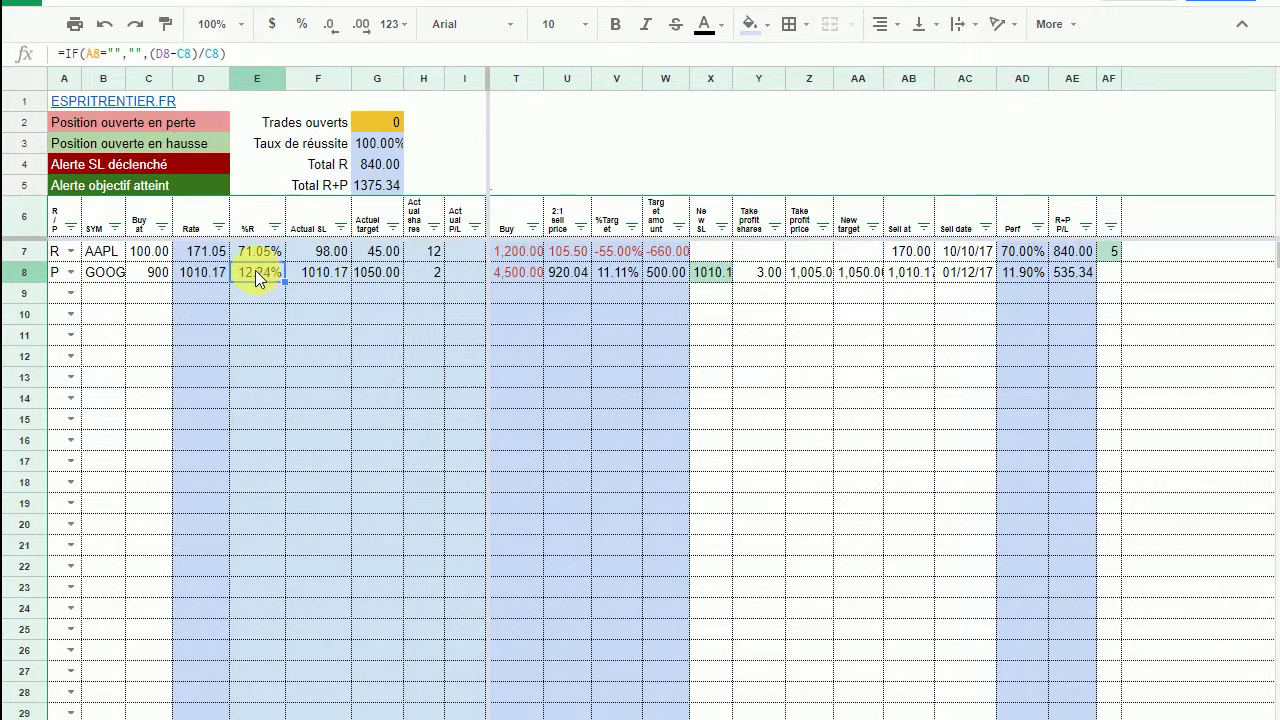
pyautogui.click(1020, 274)
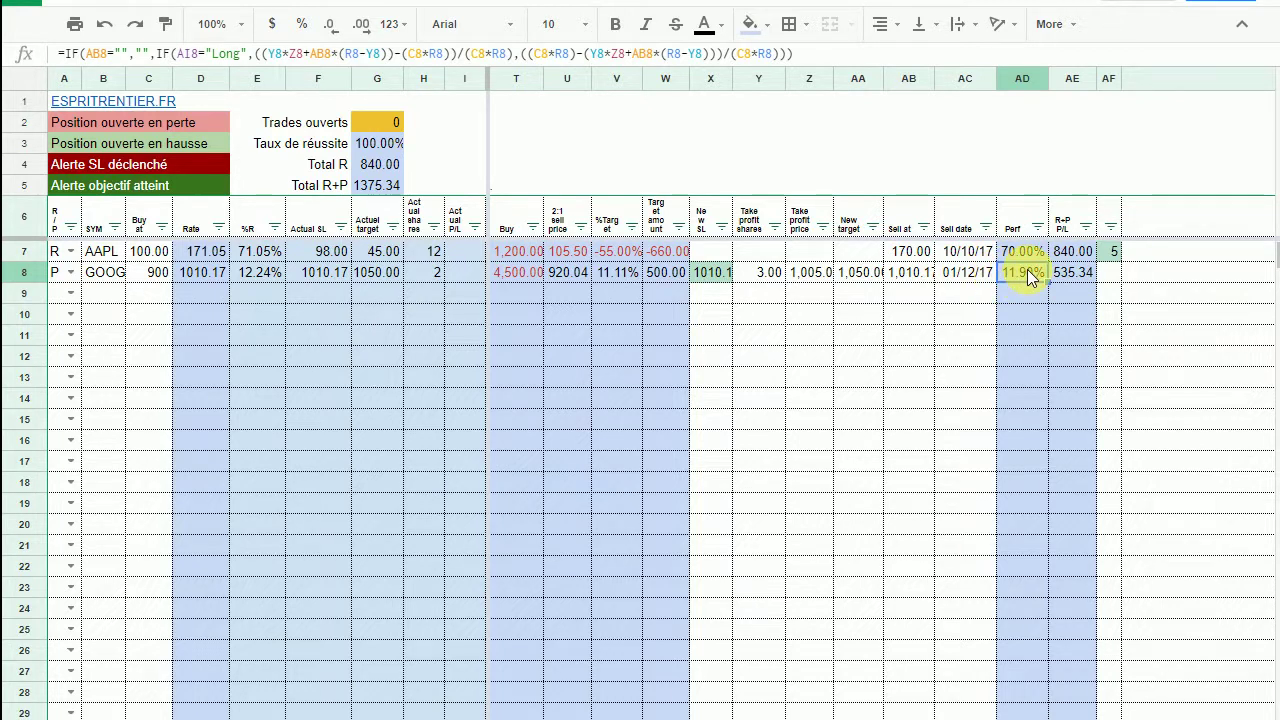
# - Examine the GOOG trade's take-profit and sale cells alongside its Perf and R+P P/L cells in row 8
pyautogui.moveTo(766, 272); pyautogui.dragTo(973, 272)
pyautogui.click(908, 278)
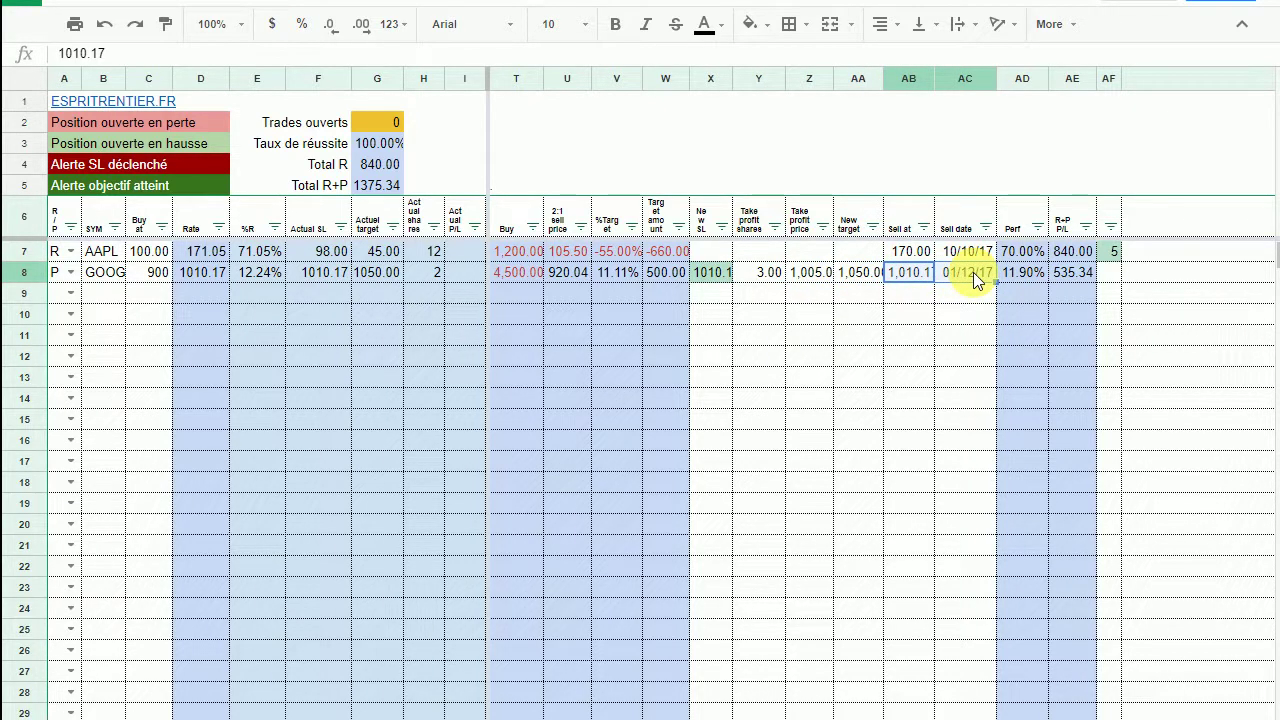
pyautogui.click(1024, 279)
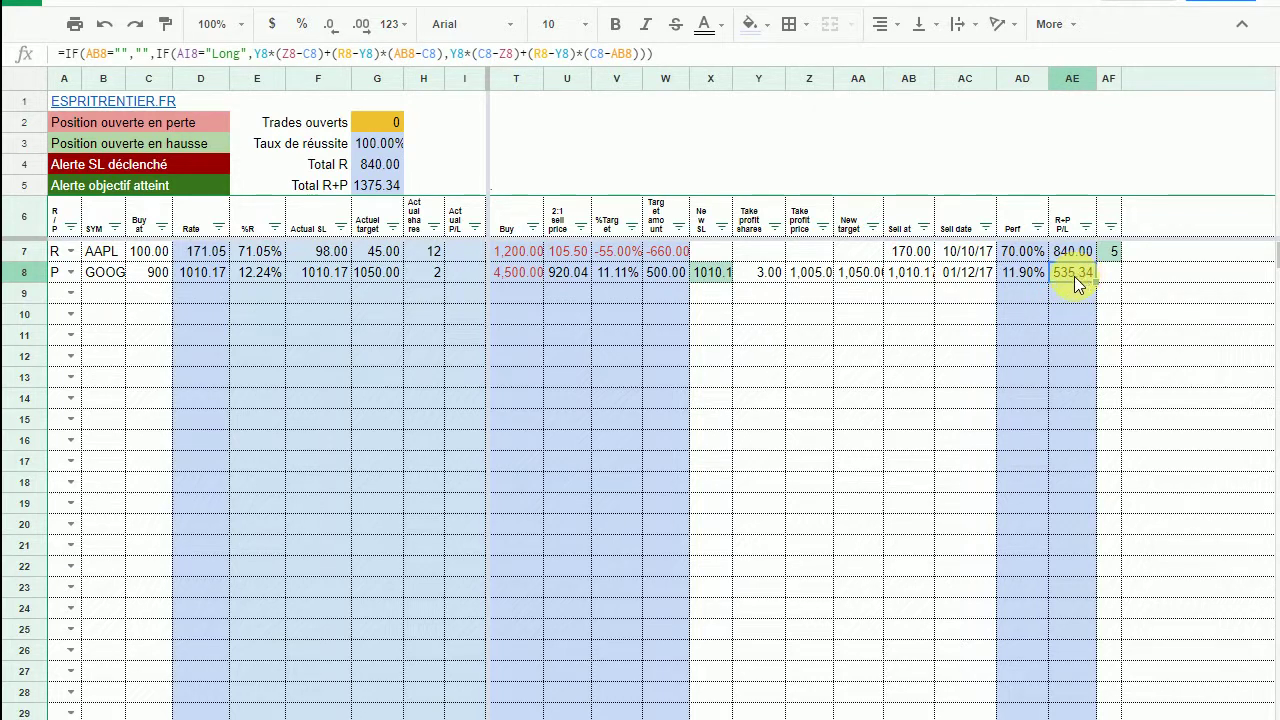
pyautogui.click(1065, 280)
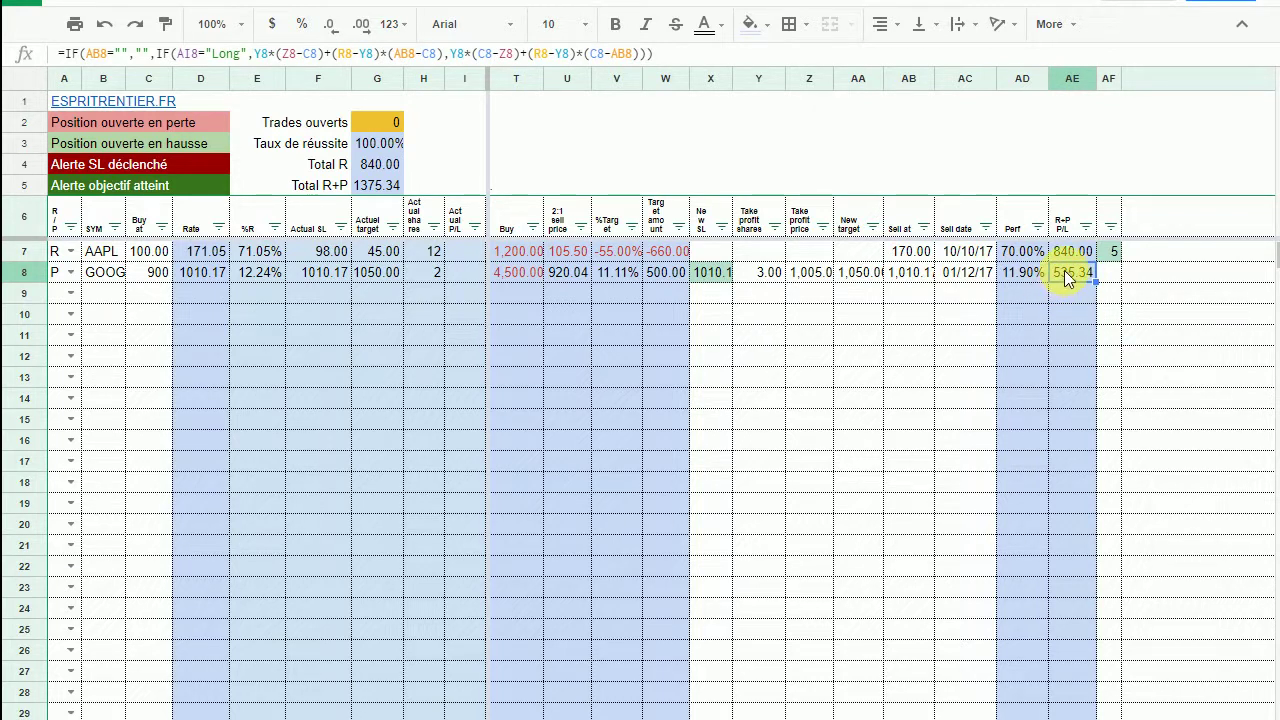
# - Widen column AF slightly so that its header can be read
pyautogui.click(1110, 278)
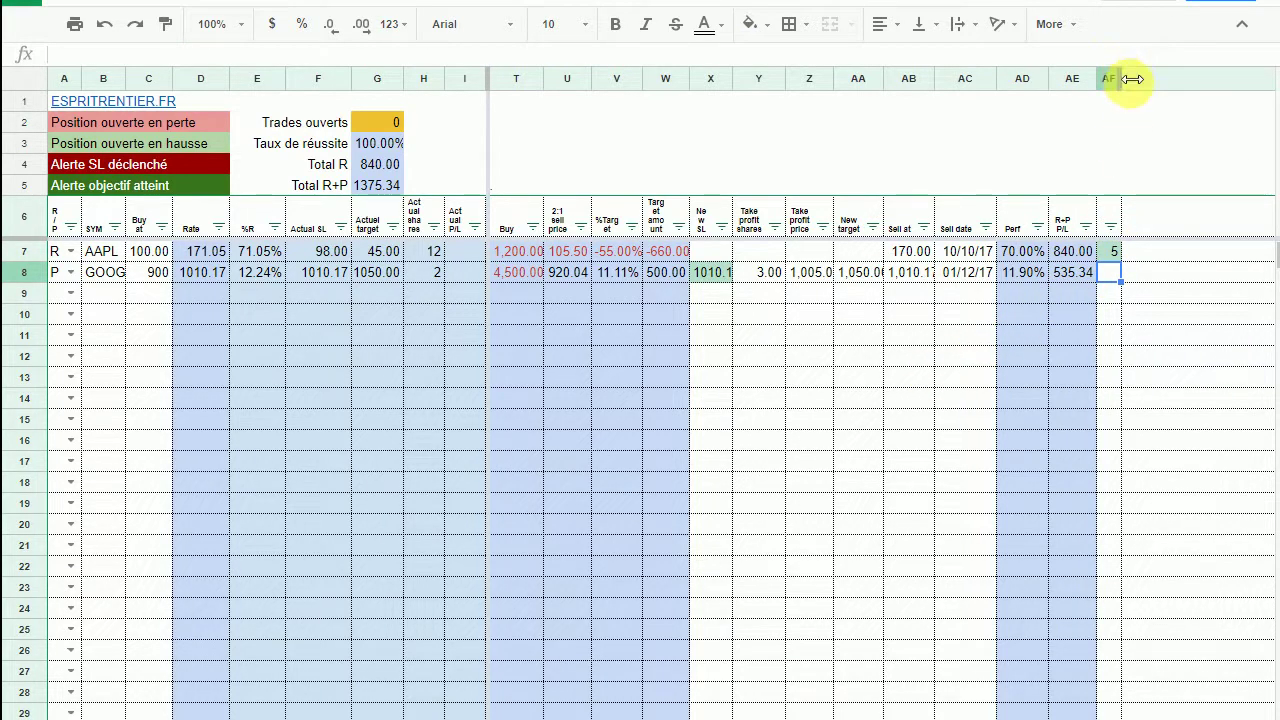
pyautogui.moveTo(1121, 78); pyautogui.dragTo(1133, 78)
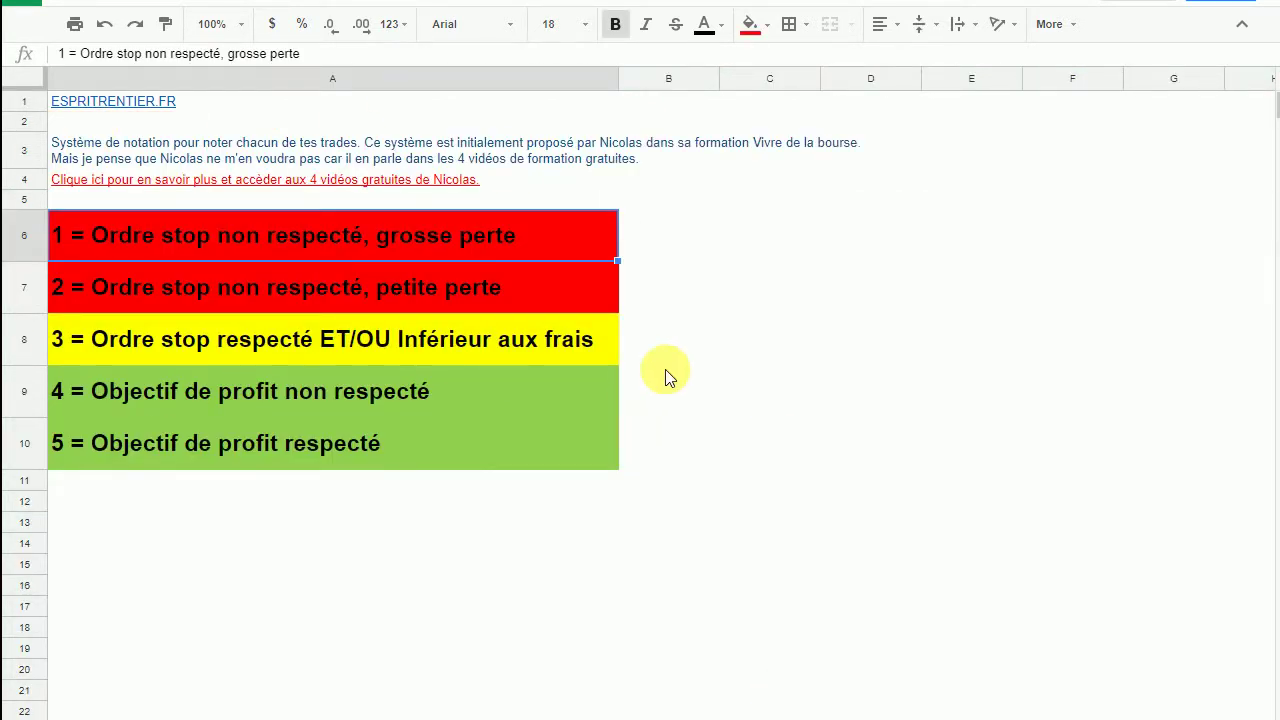
# - Review ratings 1 to 4 on the trade rating system sheet
pyautogui.click(665, 376)
pyautogui.click(651, 229)
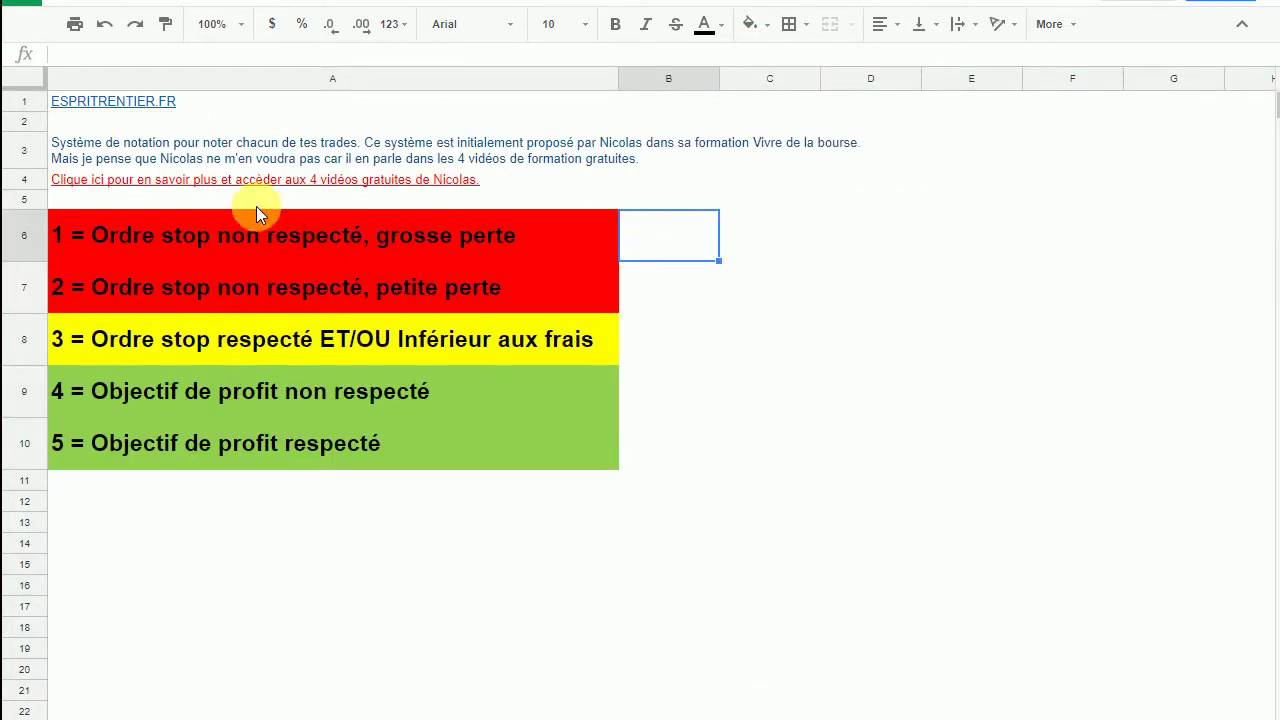
pyautogui.click(67, 241)
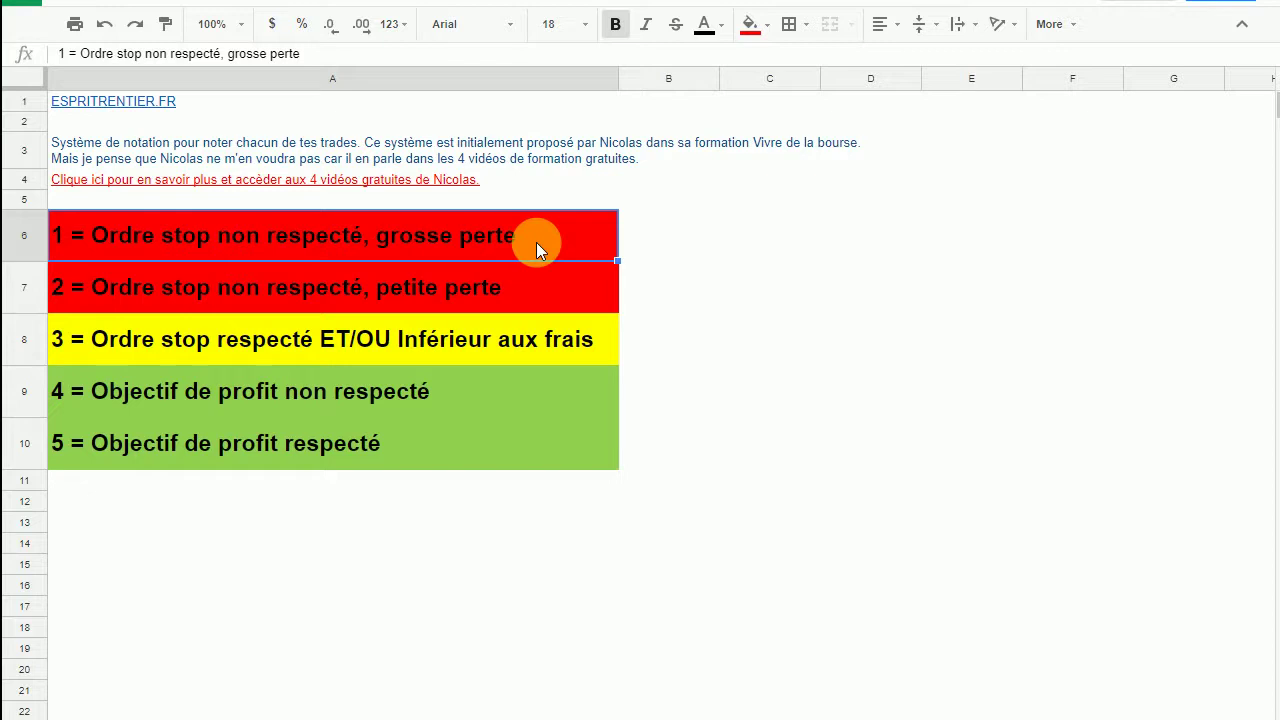
pyautogui.click(210, 290)
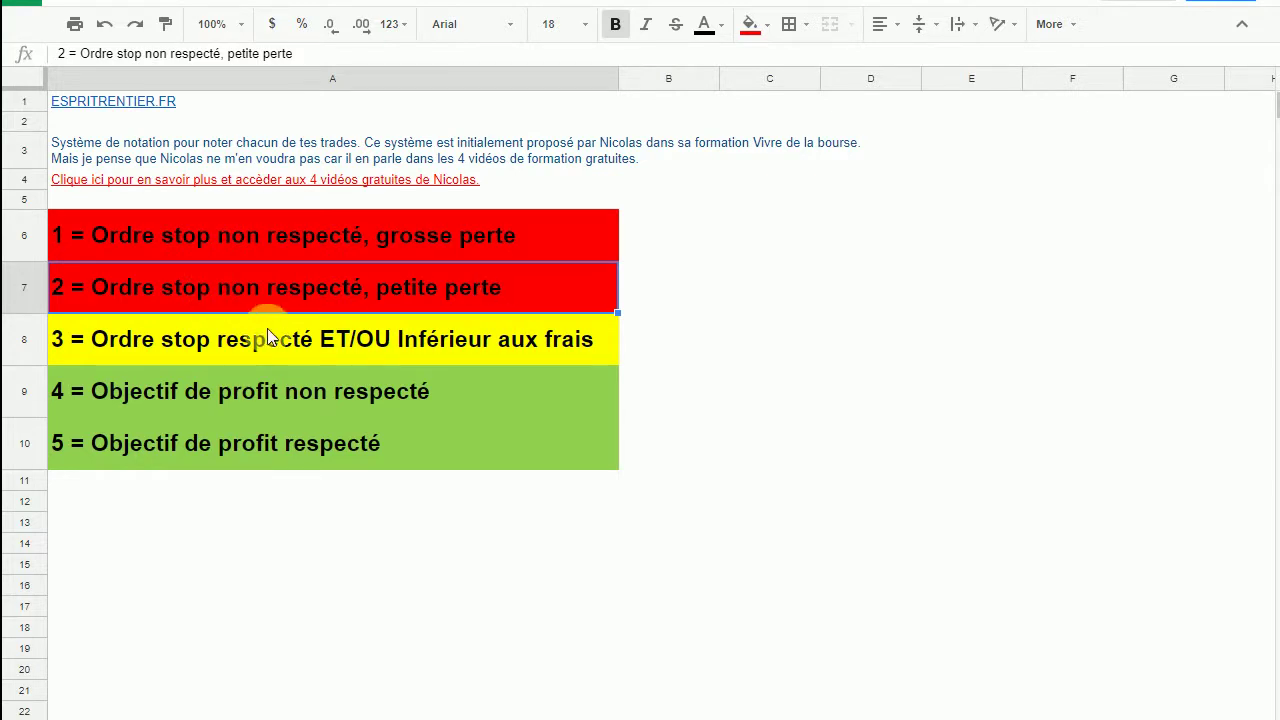
pyautogui.click(184, 340)
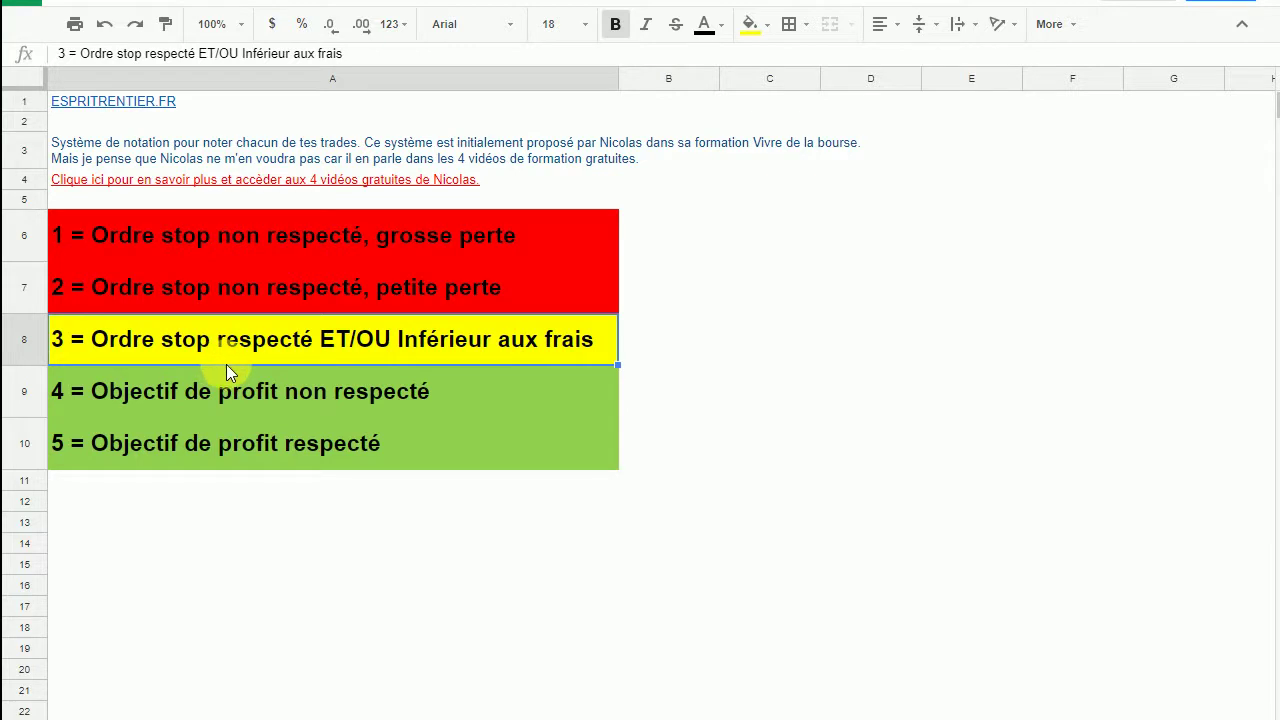
pyautogui.click(203, 401)
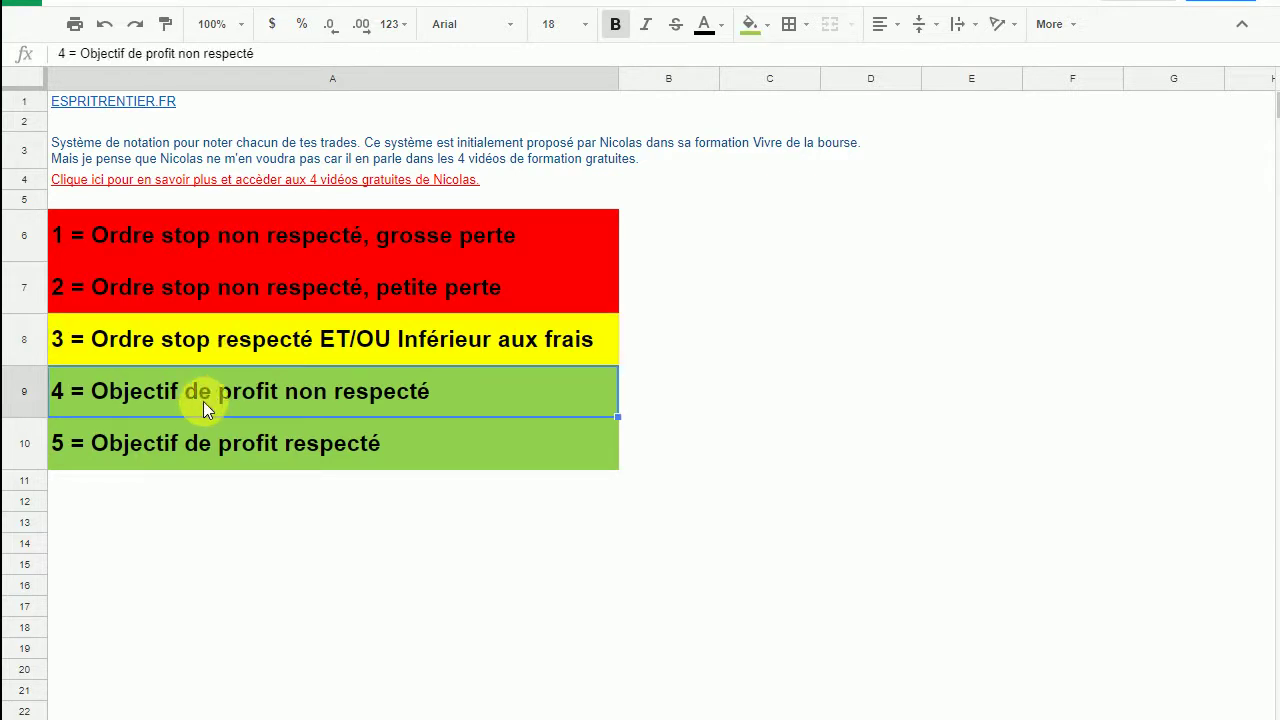
# - Shorten the rating 3 description to "3 = Ordre stop respecté"
pyautogui.click(191, 343)
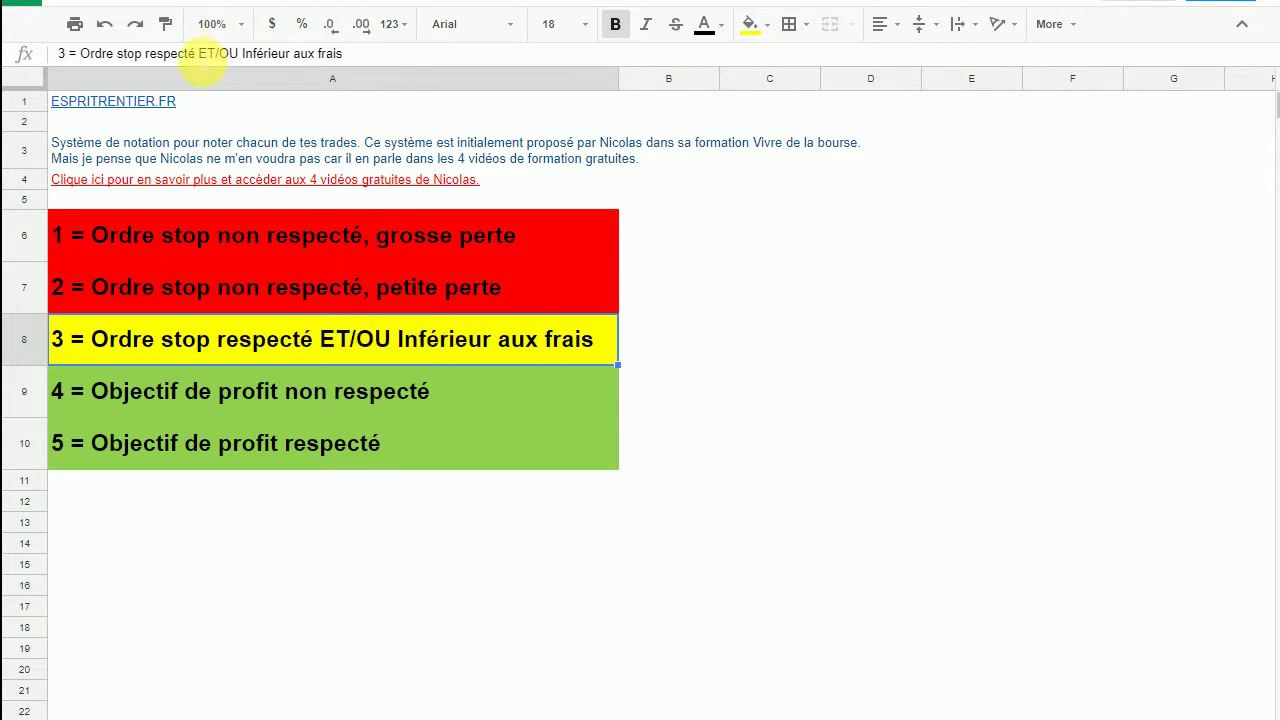
pyautogui.moveTo(197, 53); pyautogui.dragTo(368, 60)
pyautogui.press('BackSpace')
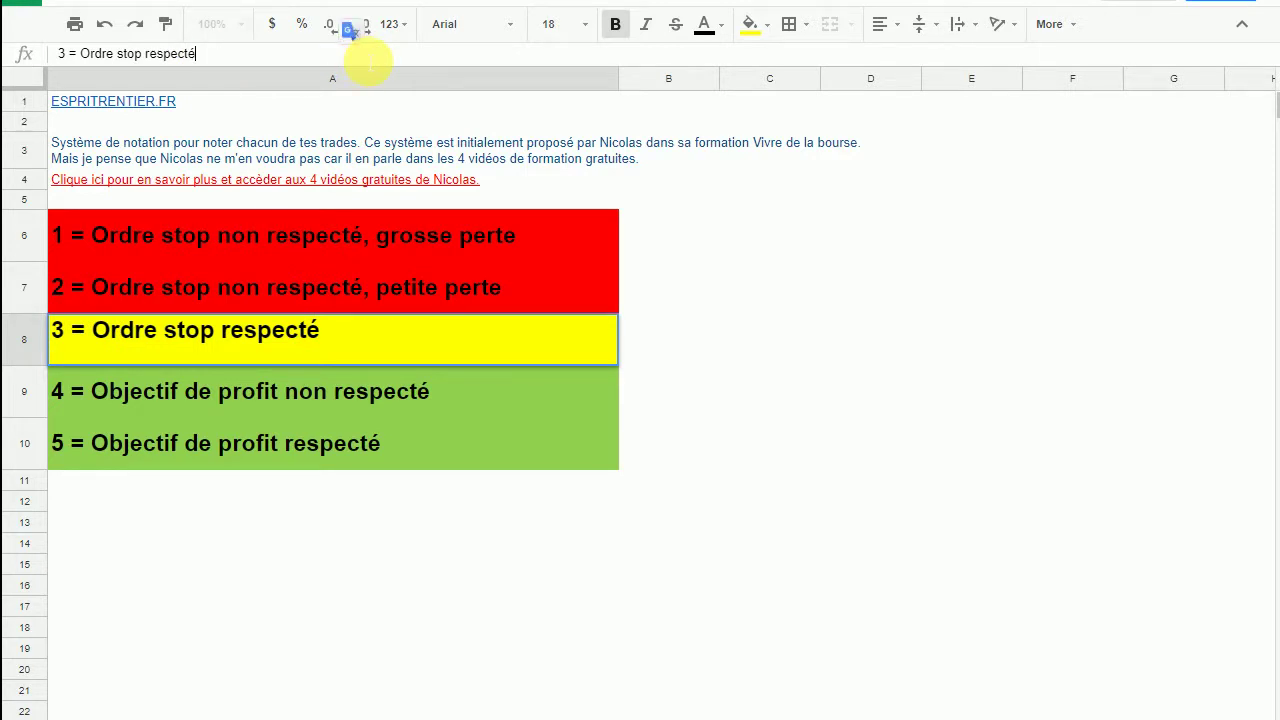
pyautogui.press('Return')
pyautogui.click(318, 320)
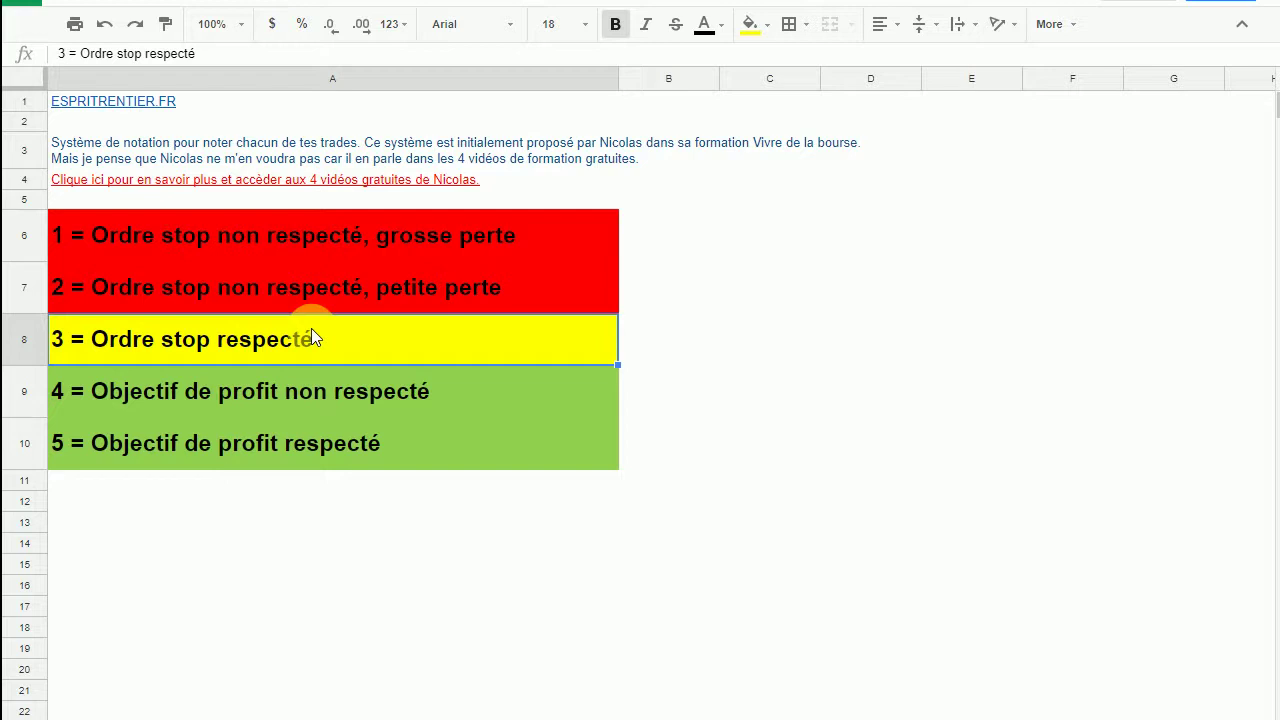
pyautogui.click(771, 331)
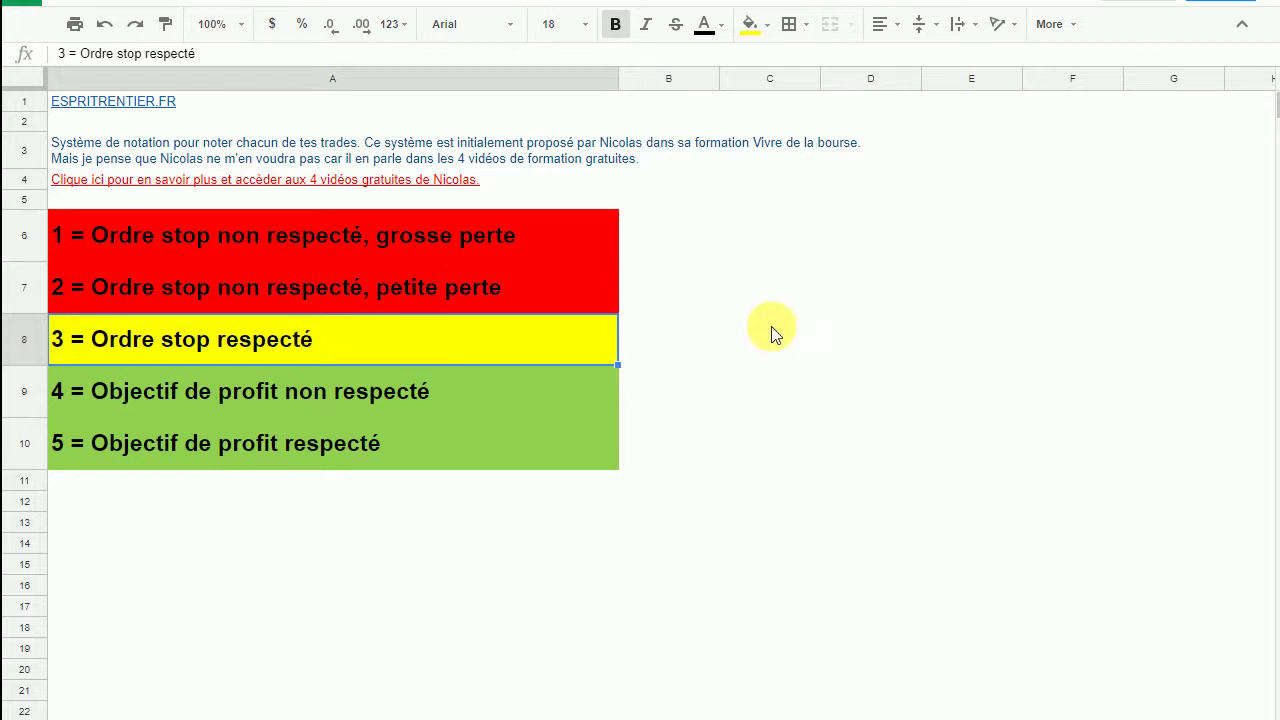
# - Check the GOOG trade's Note cell against the rating descriptions and return to the trading journal sheet
pyautogui.click(416, 336)
pyautogui.moveTo(449, 224); pyautogui.dragTo(445, 287)
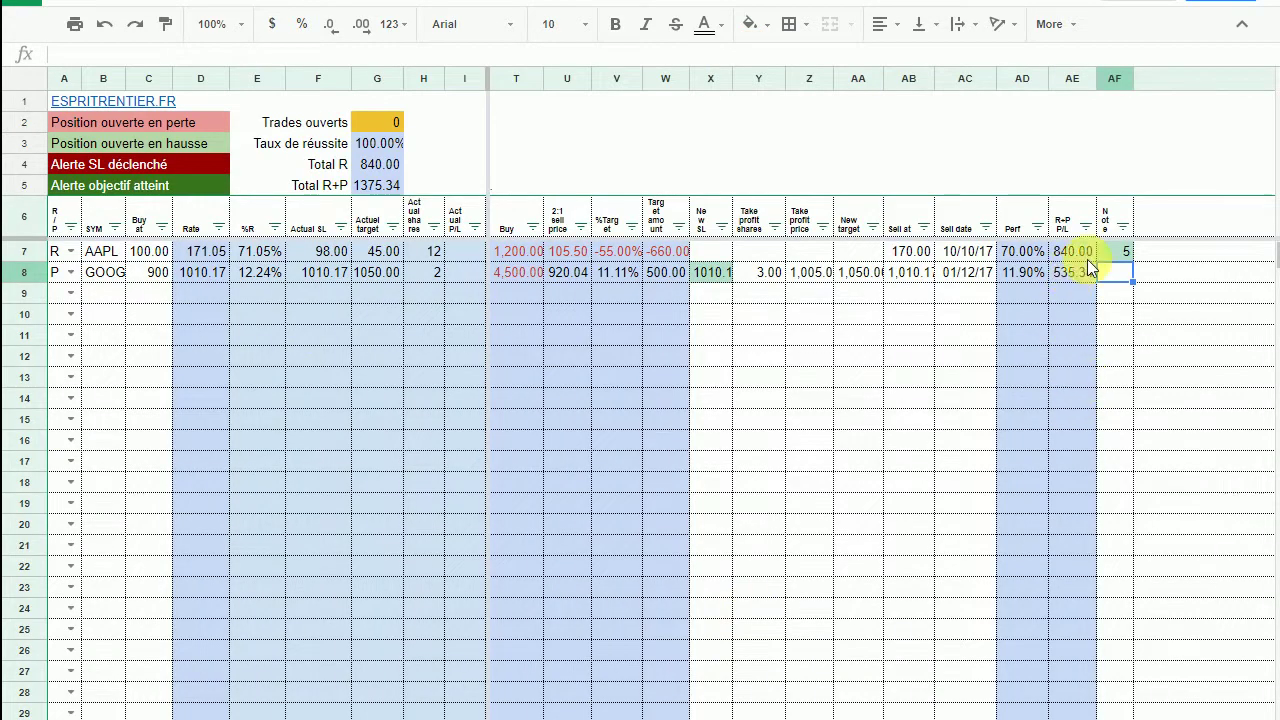
pyautogui.click(1117, 272)
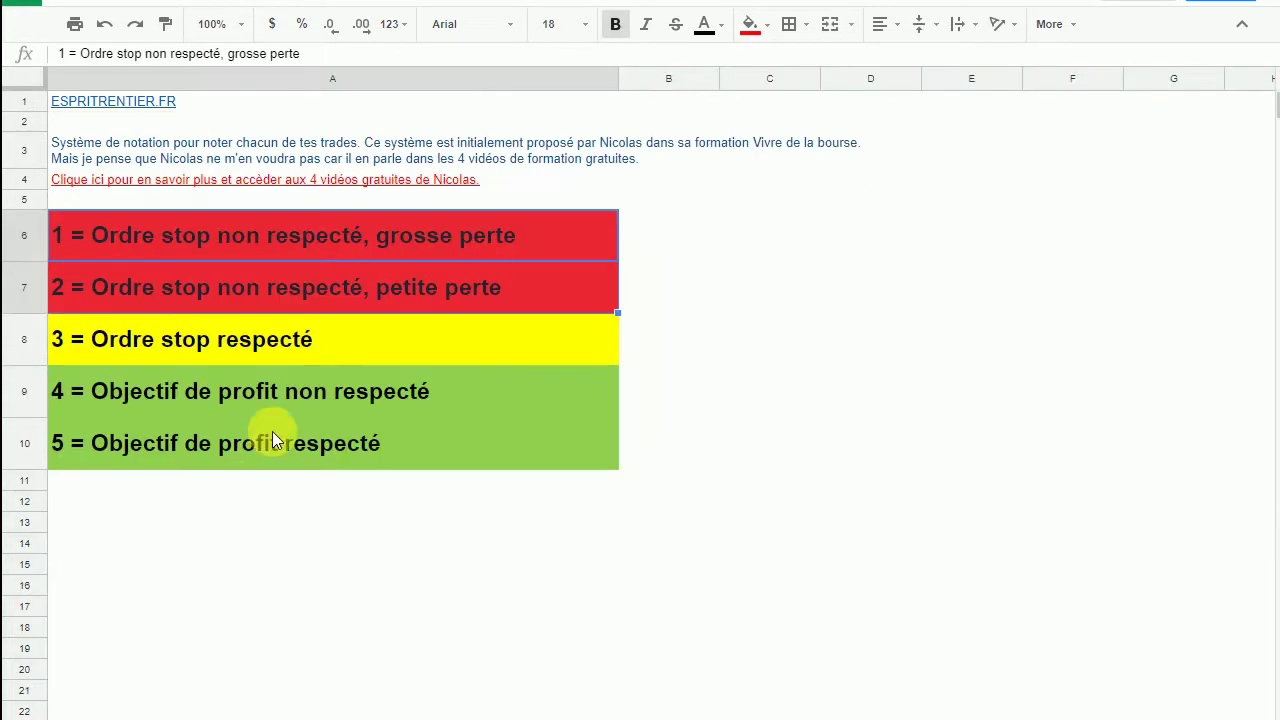
pyautogui.moveTo(114, 388); pyautogui.dragTo(260, 390)
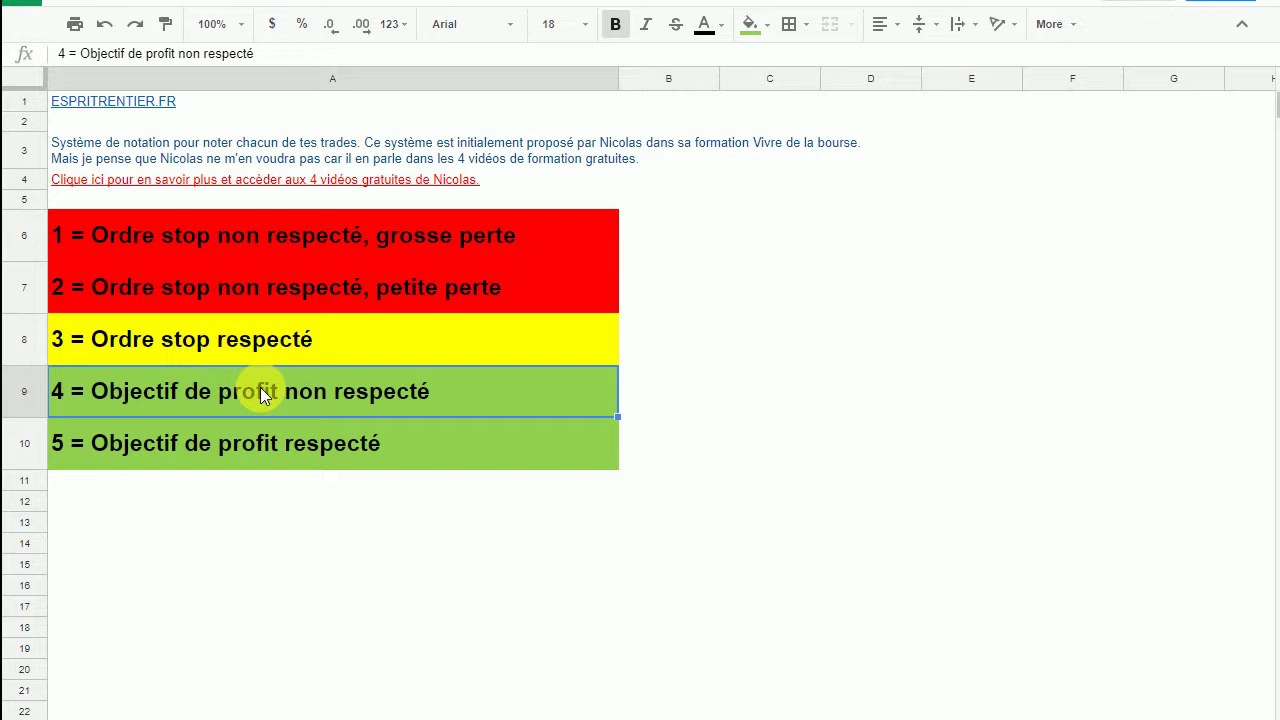
pyautogui.click(221, 441)
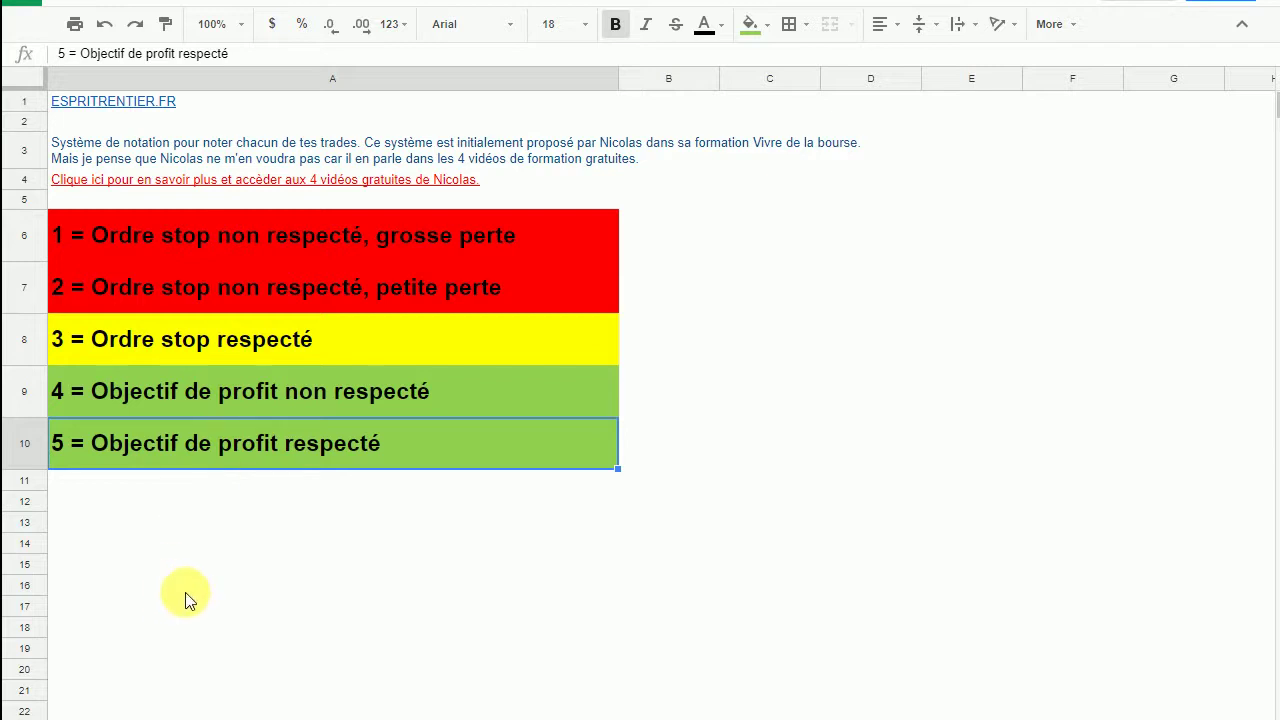
pyautogui.click(300, 715)
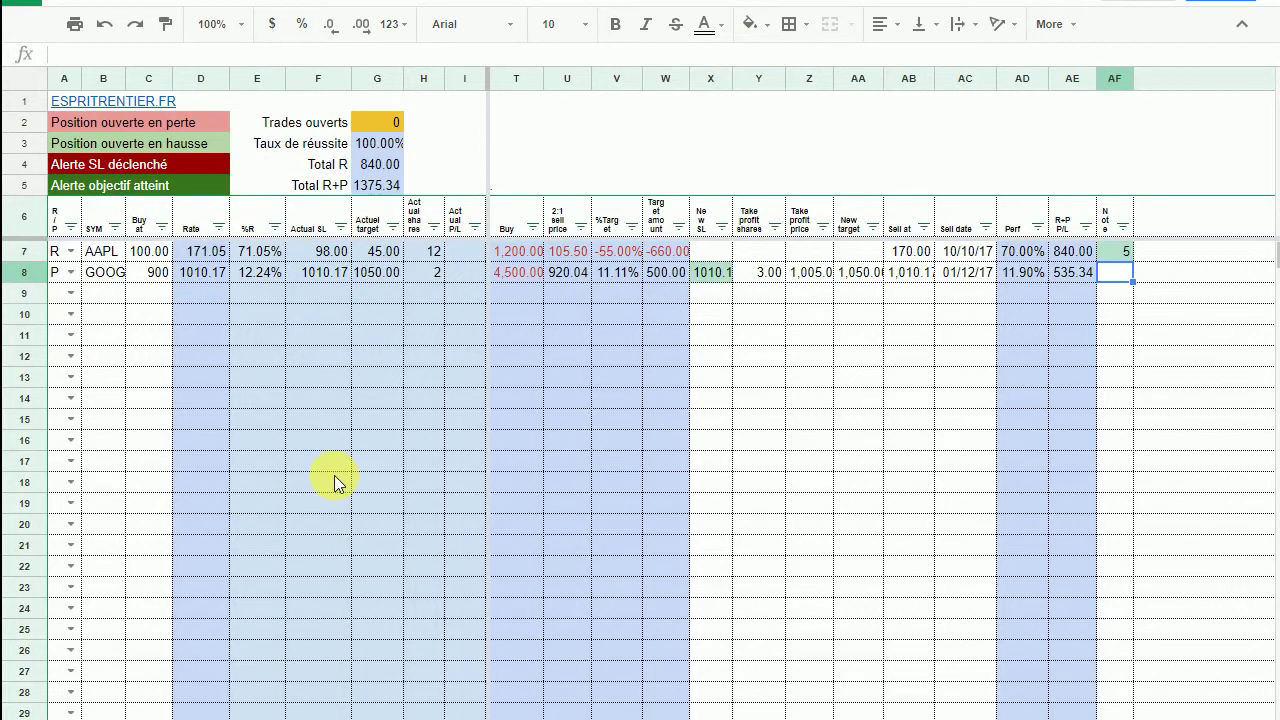
# - Set the GOOG trade's Note in row 8 to 5
pyautogui.click(823, 354)
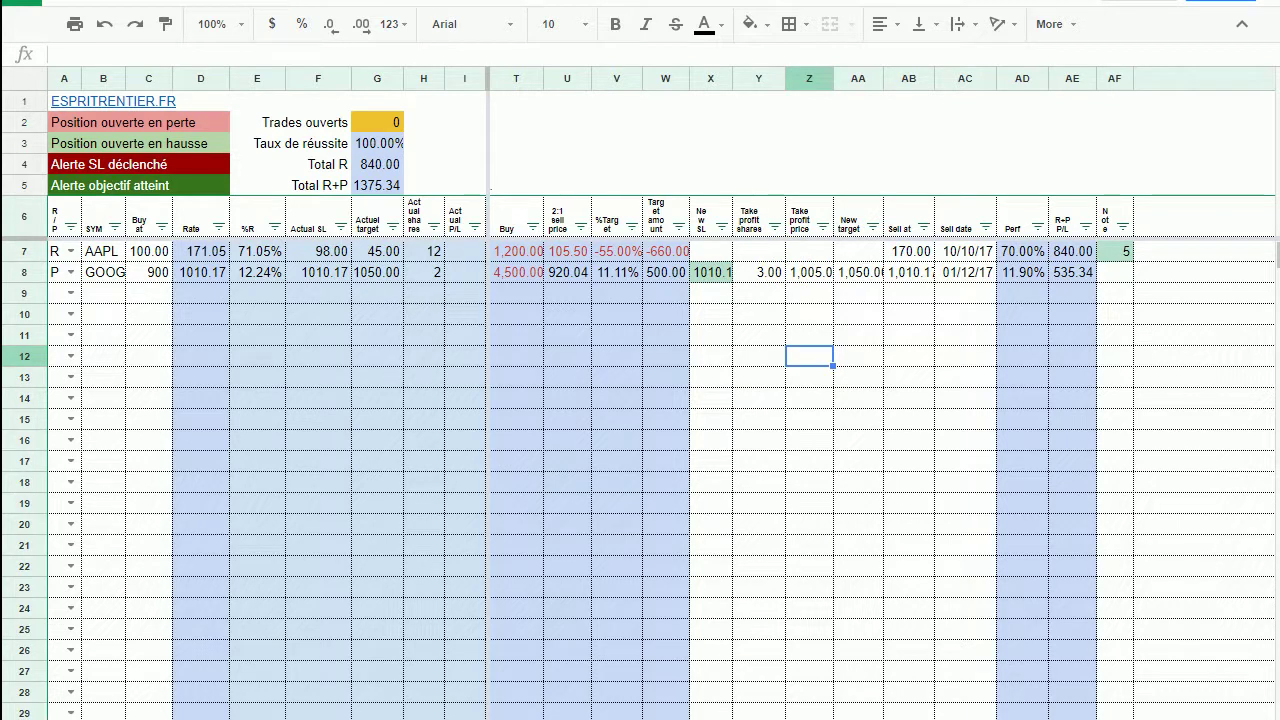
pyautogui.hscroll(5, 789, 265)
pyautogui.click(670, 274)
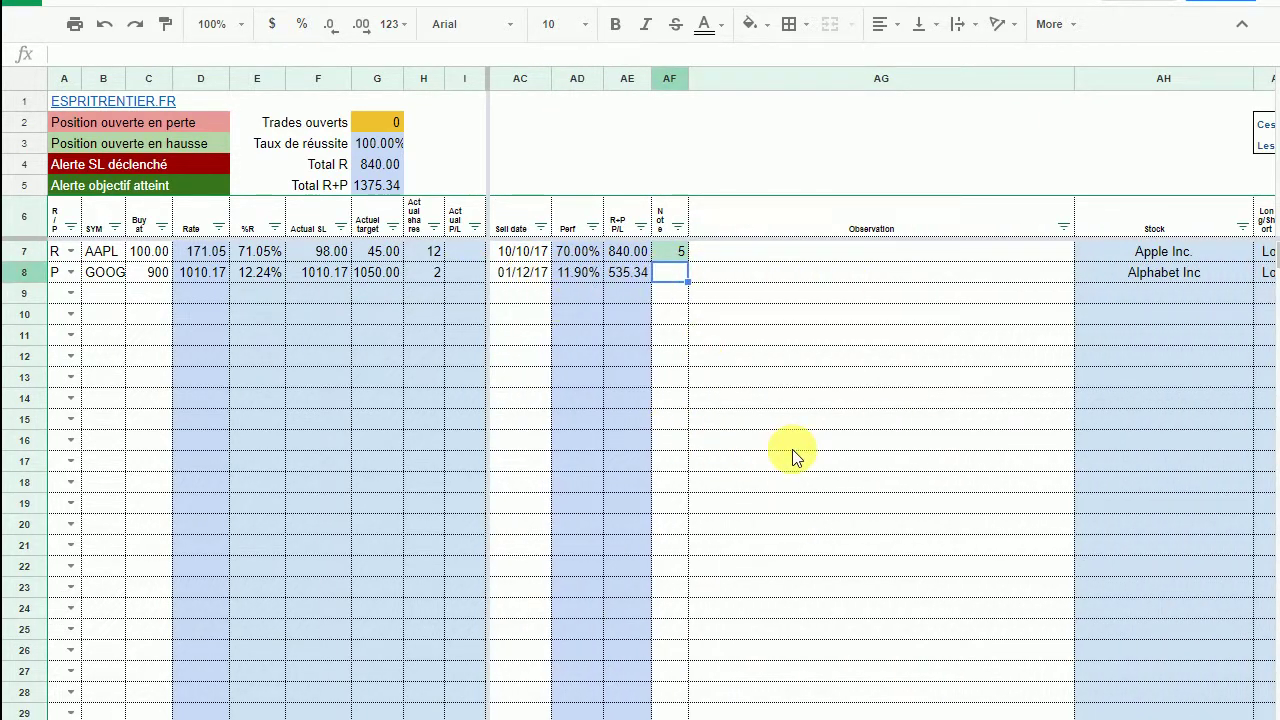
pyautogui.write('5')
pyautogui.press('Return')
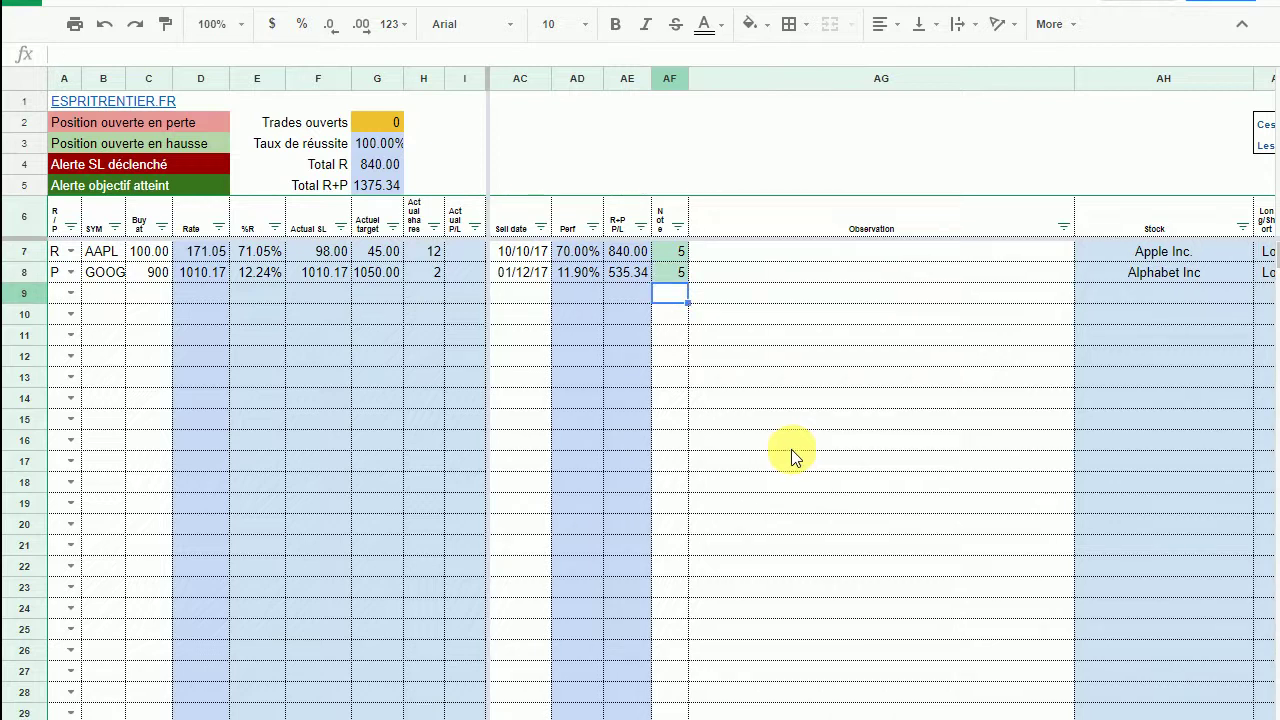
# - Test the GOOG trade's Note cell with ratings 1 and 3, and restore it to 5
pyautogui.write('1')
pyautogui.press('Return')
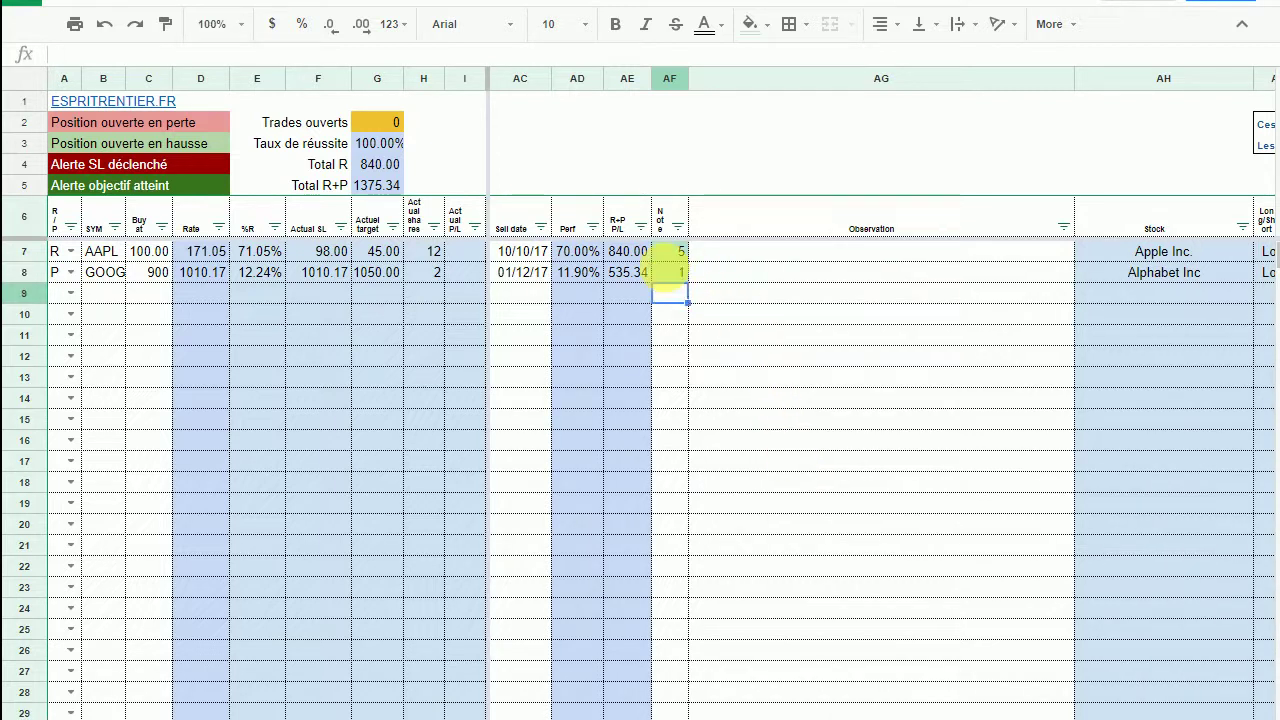
pyautogui.click(664, 267)
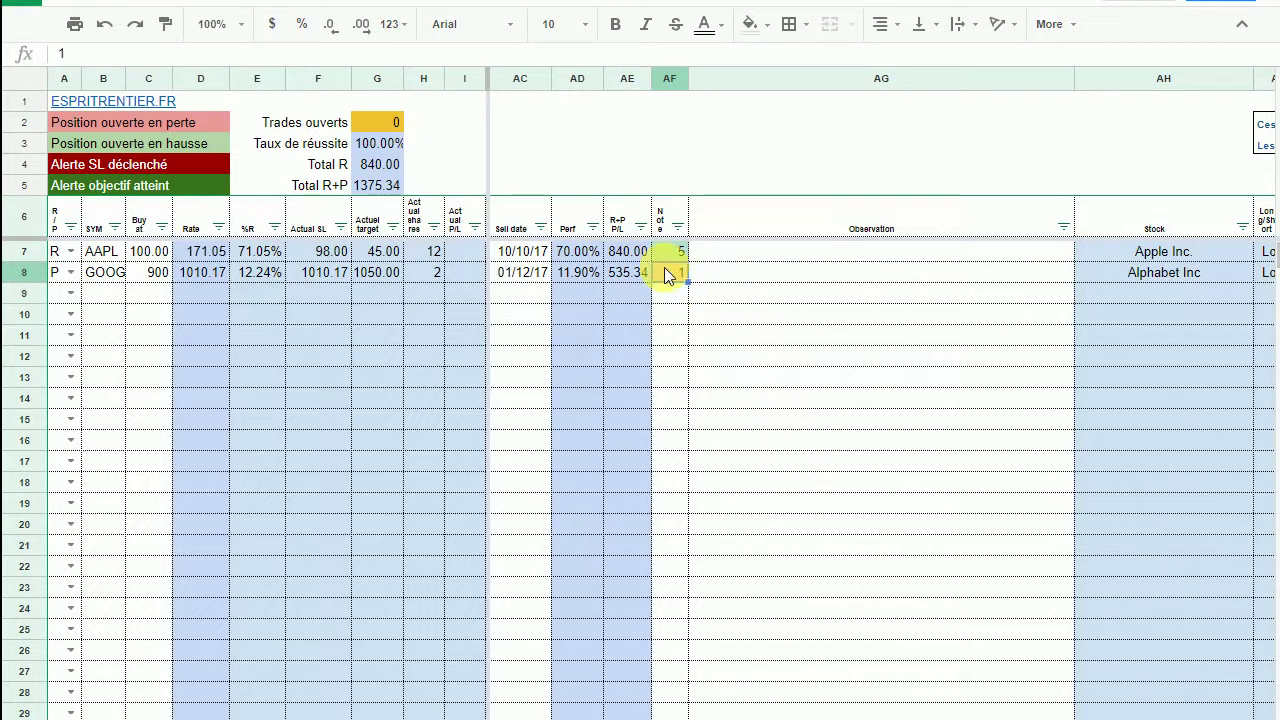
pyautogui.write('3')
pyautogui.press('Return')
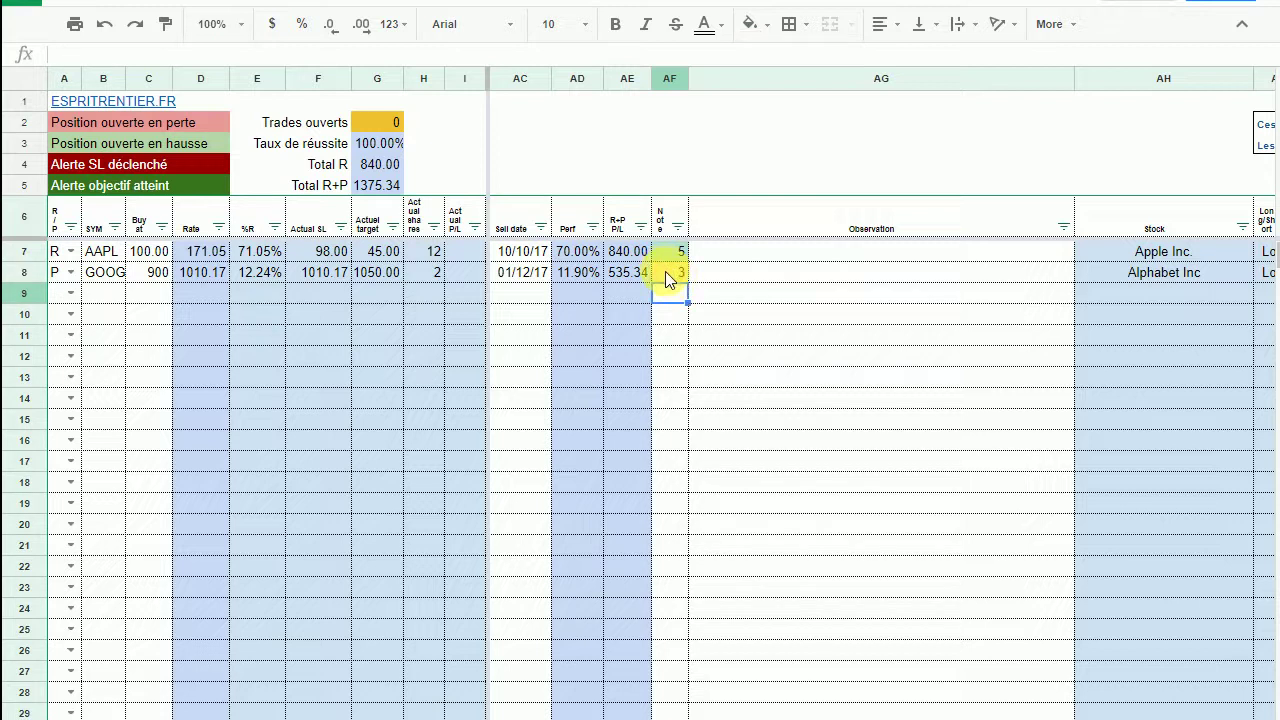
pyautogui.click(668, 279)
pyautogui.write('5')
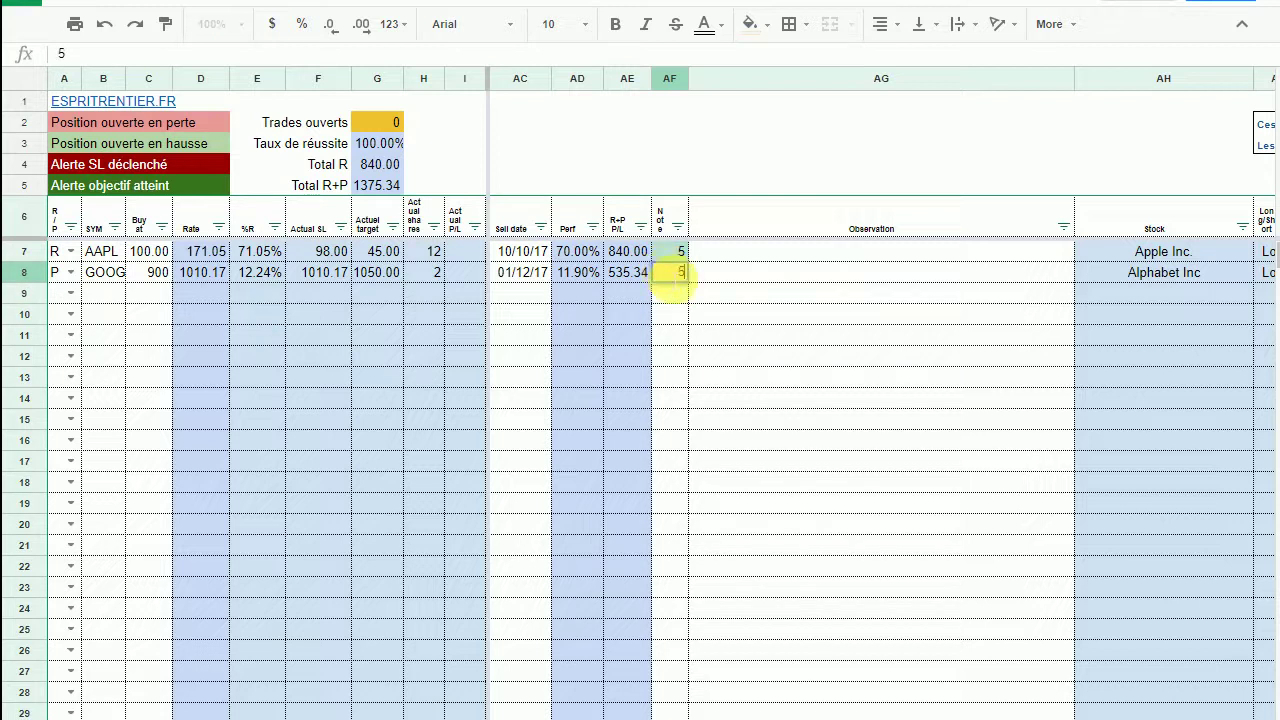
pyautogui.press('Return')
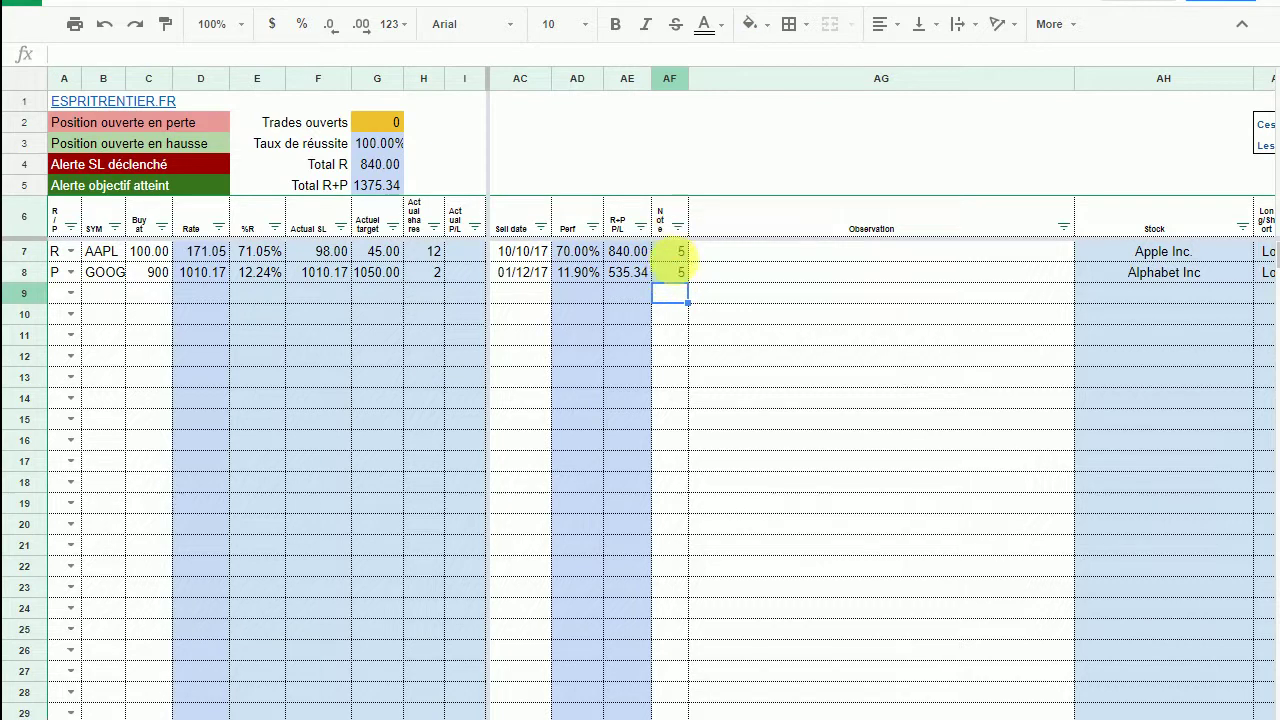
# - Enter "Entrée un peu trardive mais volumes forts" as the GOOG trade's Observation in row 8
pyautogui.click(701, 271)
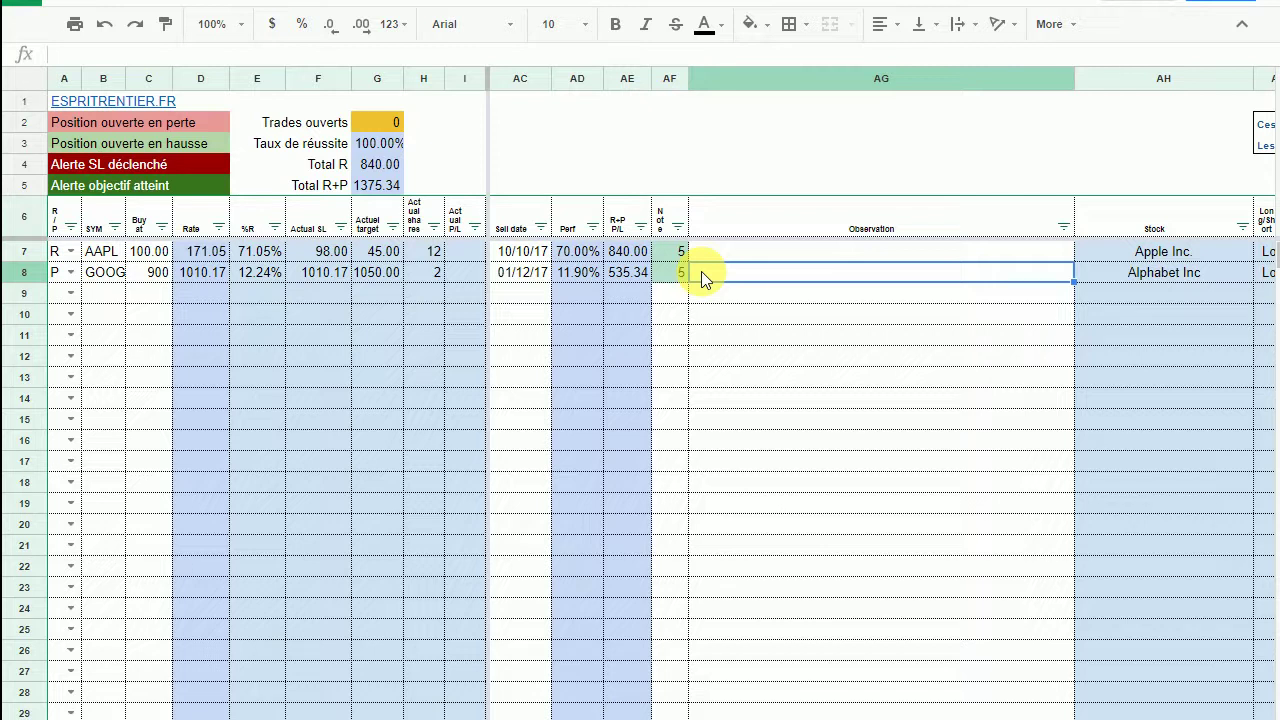
pyautogui.doubleClick(701, 271)
pyautogui.write('Entrée')
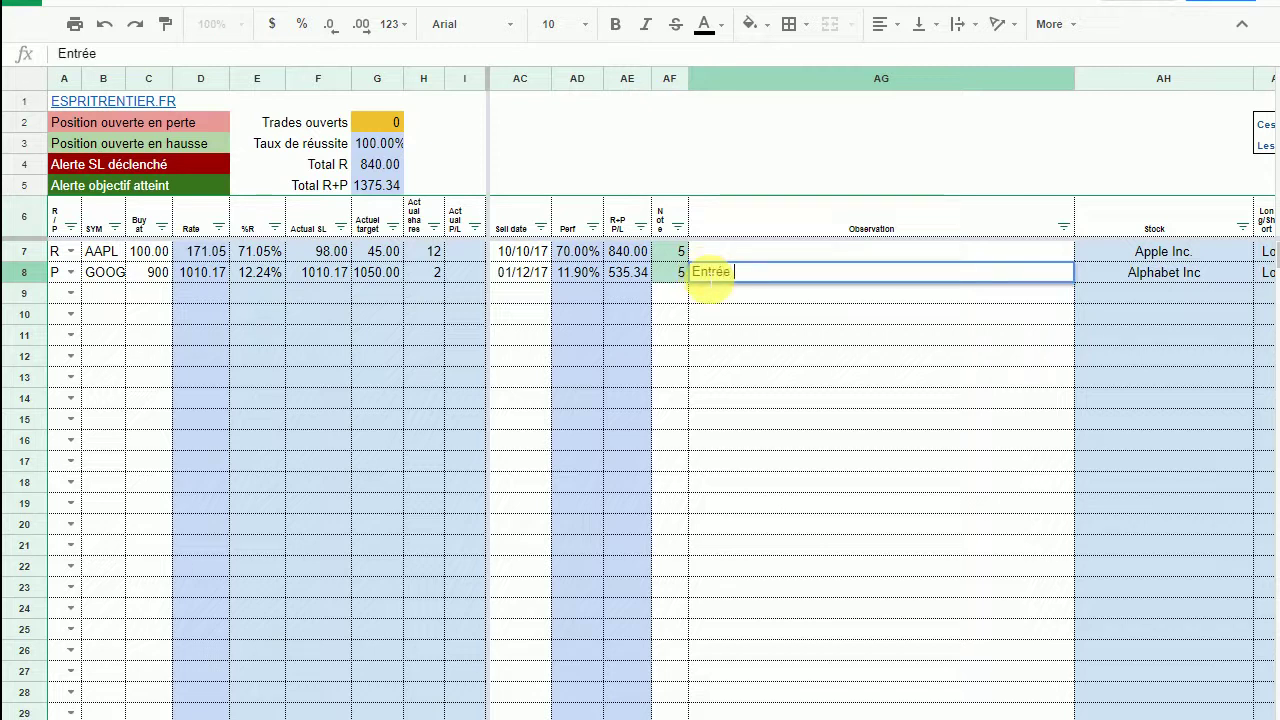
pyautogui.write(' un peu ')
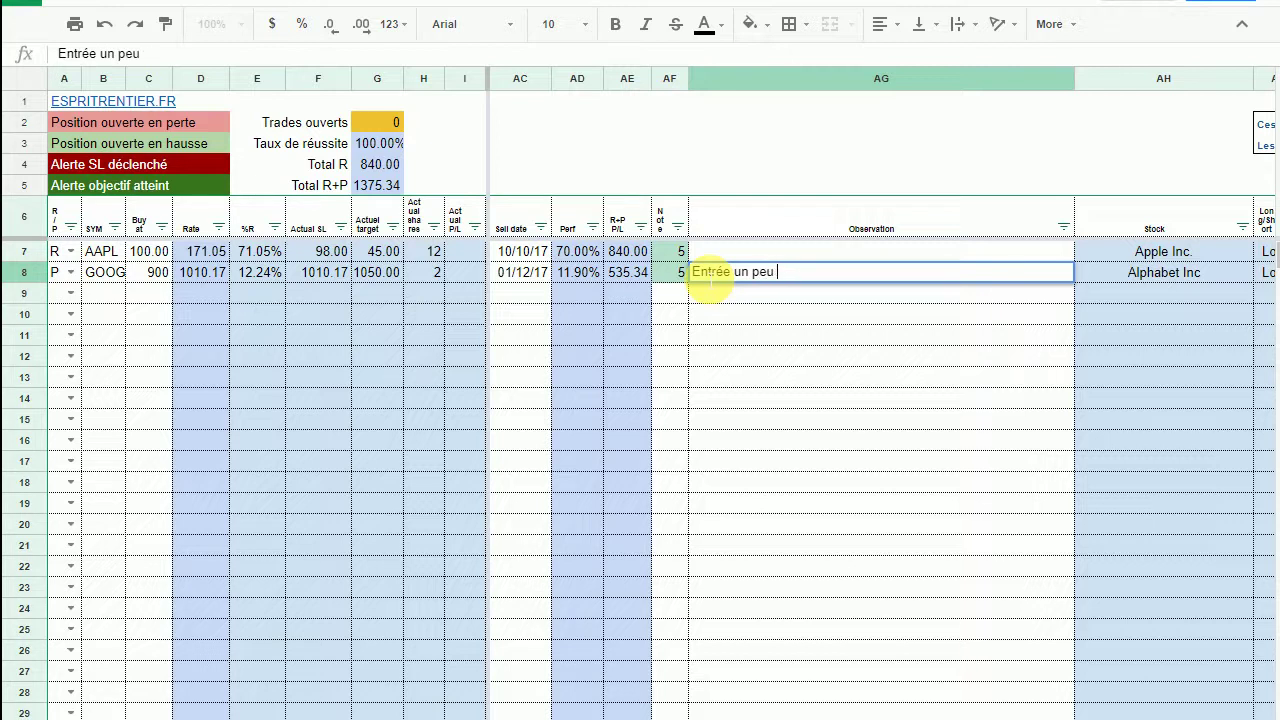
pyautogui.write('trardi')
pyautogui.write('ve')
pyautogui.write(' san')
pyautogui.press('BackSpace')
pyautogui.press('BackSpace')
pyautogui.press('BackSpace')
pyautogui.write('mais ')
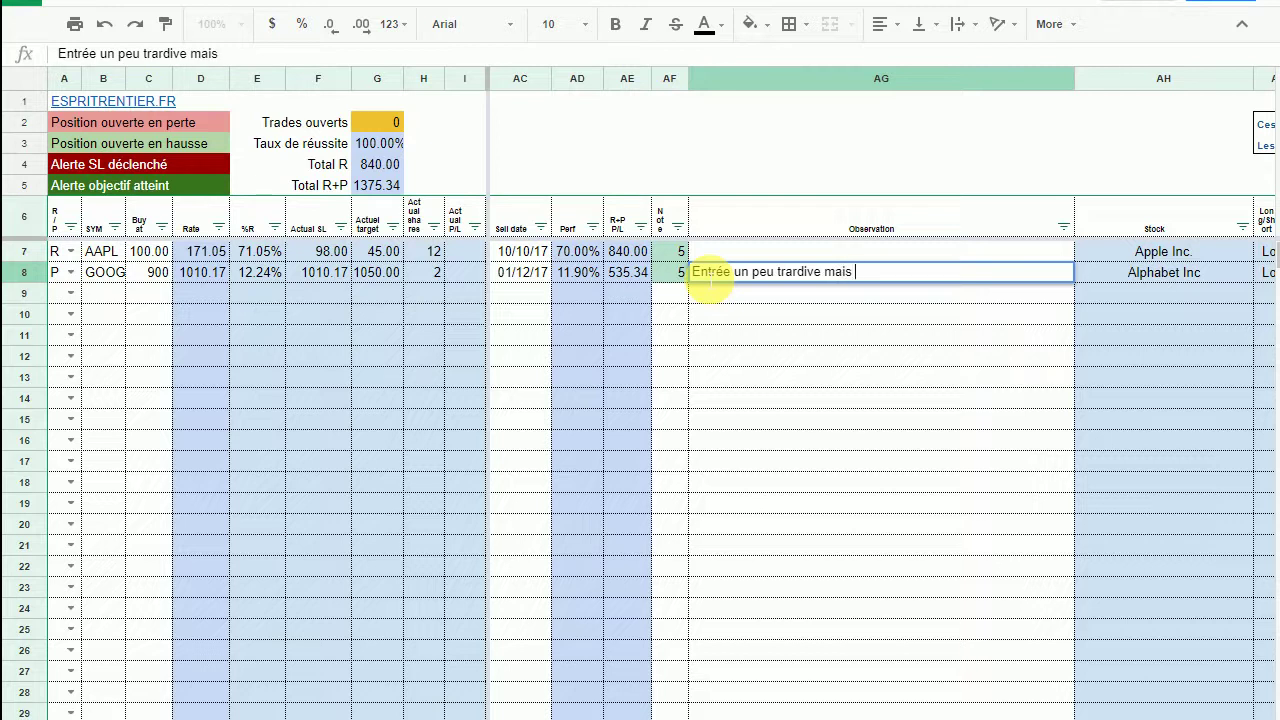
pyautogui.write('volumes forts')
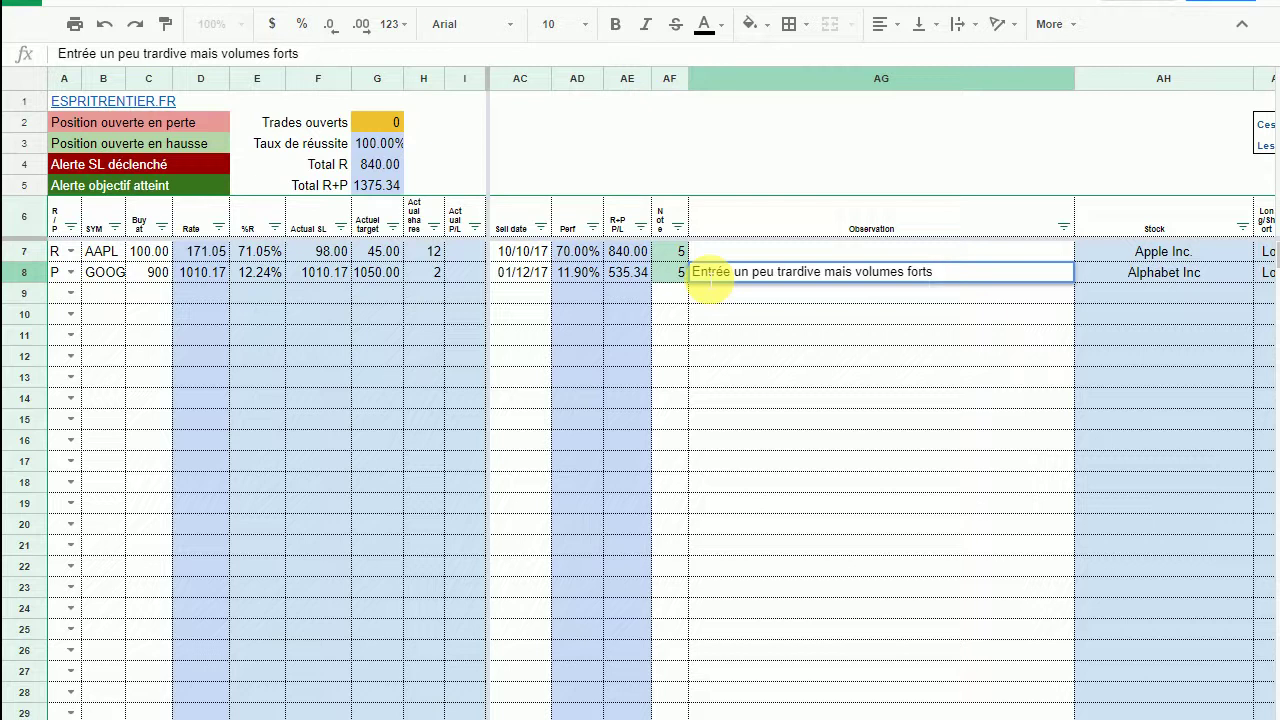
pyautogui.press('Return')
# - Examine the GOOG trade's calculated cells in row 8 from Stock through Risk %
pyautogui.click(705, 279)
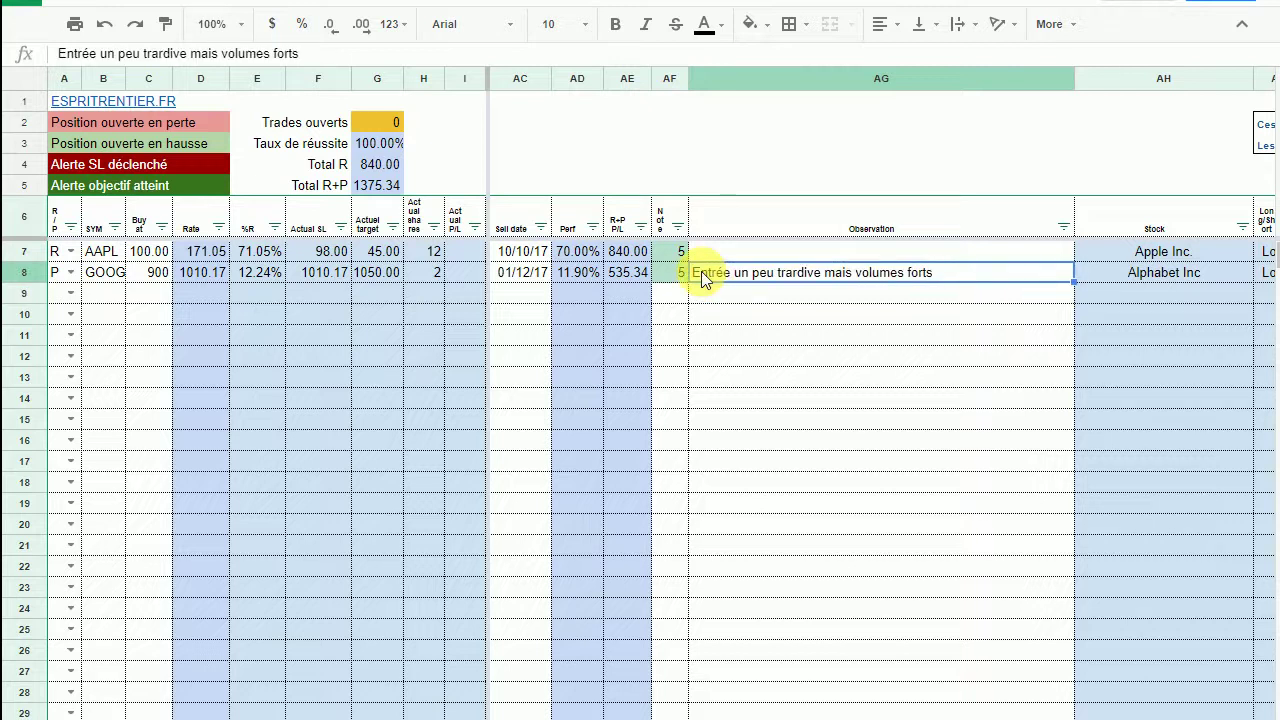
pyautogui.press('Right')
pyautogui.press('Right')
pyautogui.press('Right')
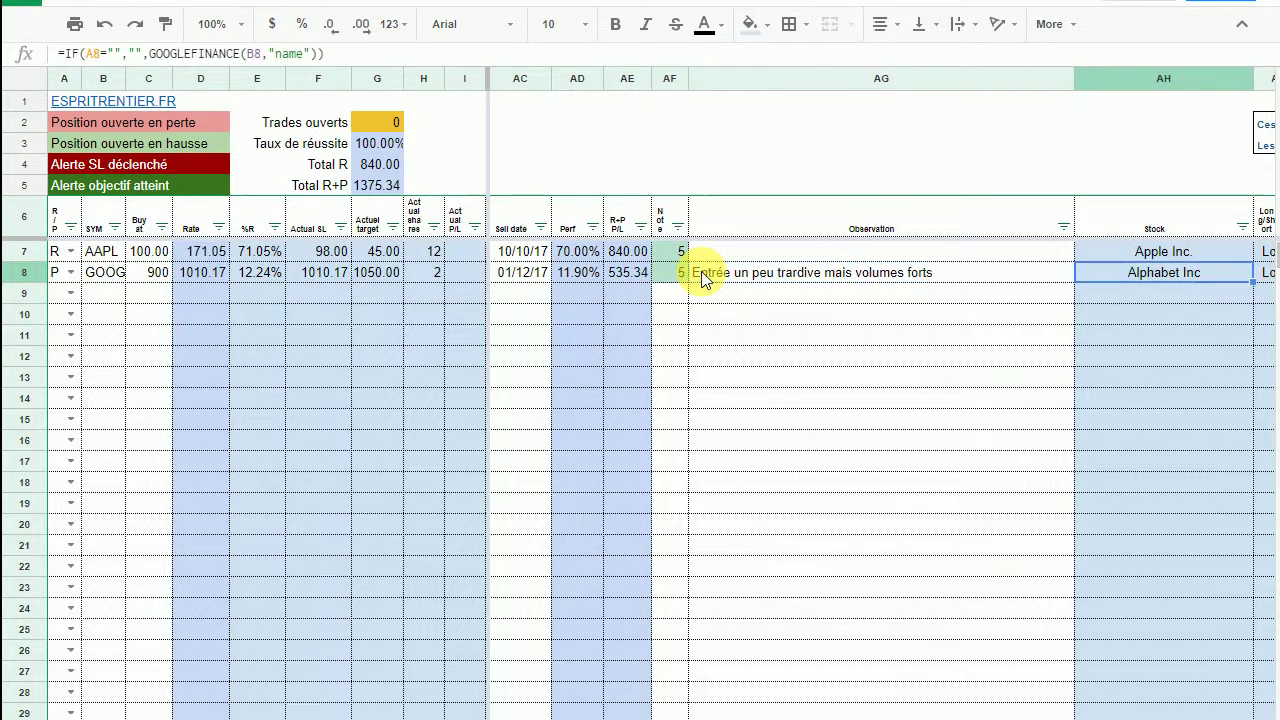
pyautogui.press('Right')
pyautogui.press('Right')
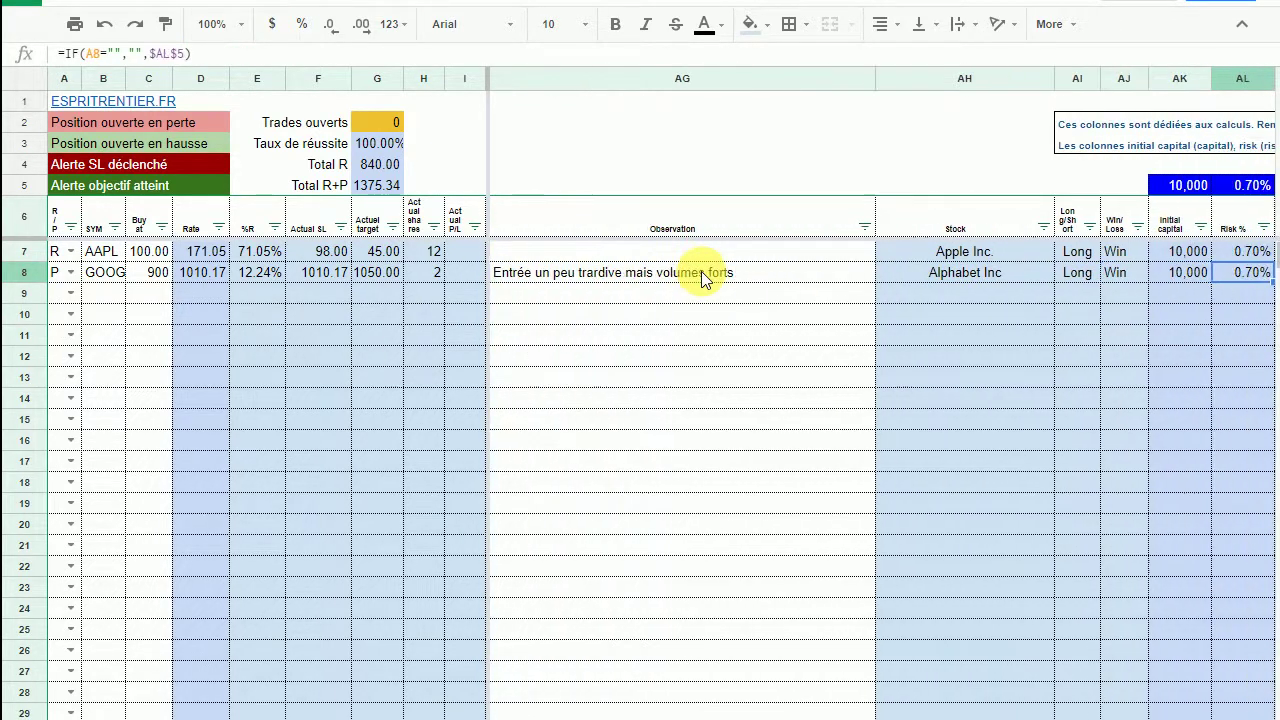
# - Examine the GOOG trade's Observation cell and its Stock, Long/Short and Win/Loss formulas in row 8
pyautogui.press('Left')
pyautogui.press('Left')
pyautogui.press('Left')
pyautogui.press('Left')
pyautogui.press('Left')
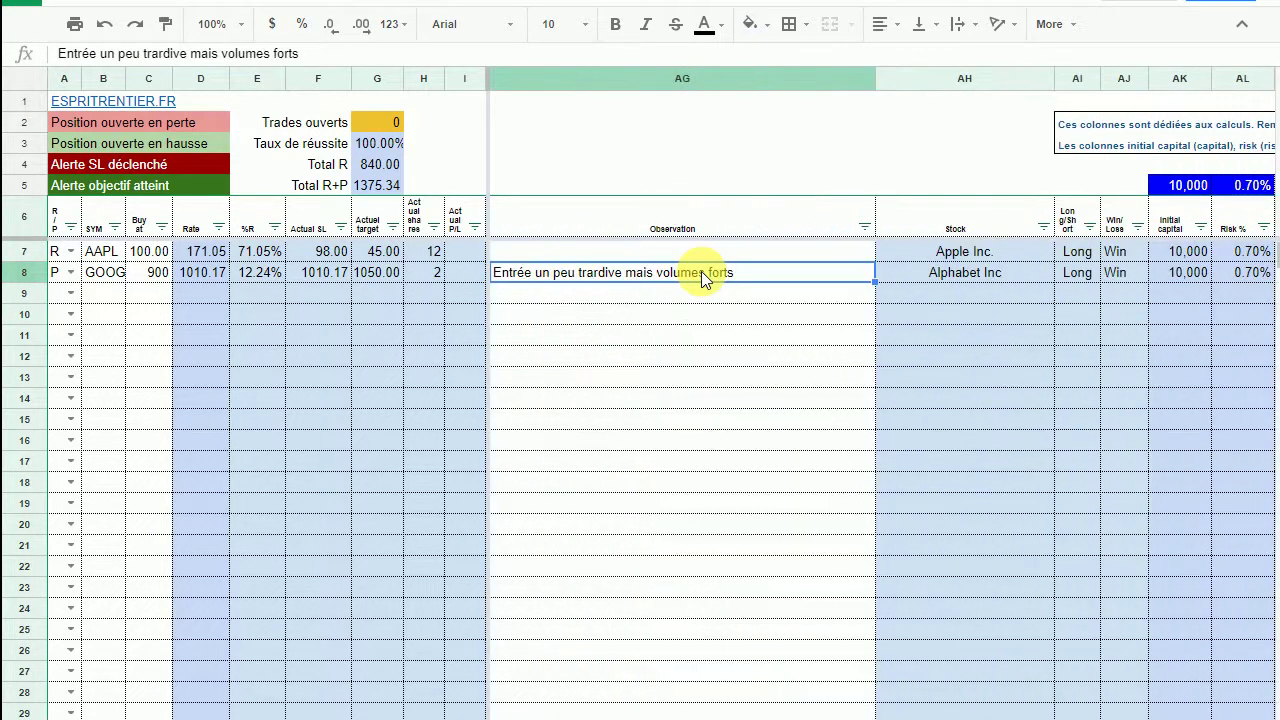
pyautogui.press('Right')
pyautogui.press('Right')
pyautogui.press('Left')
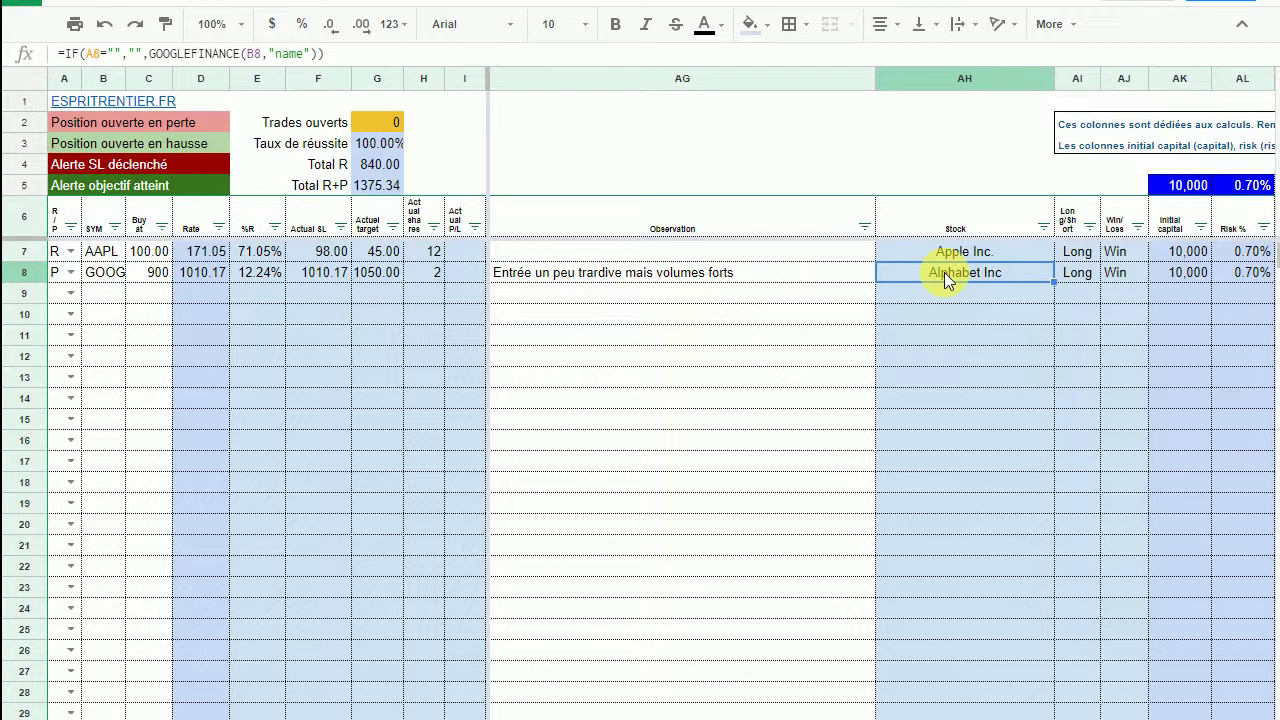
pyautogui.press('Right')
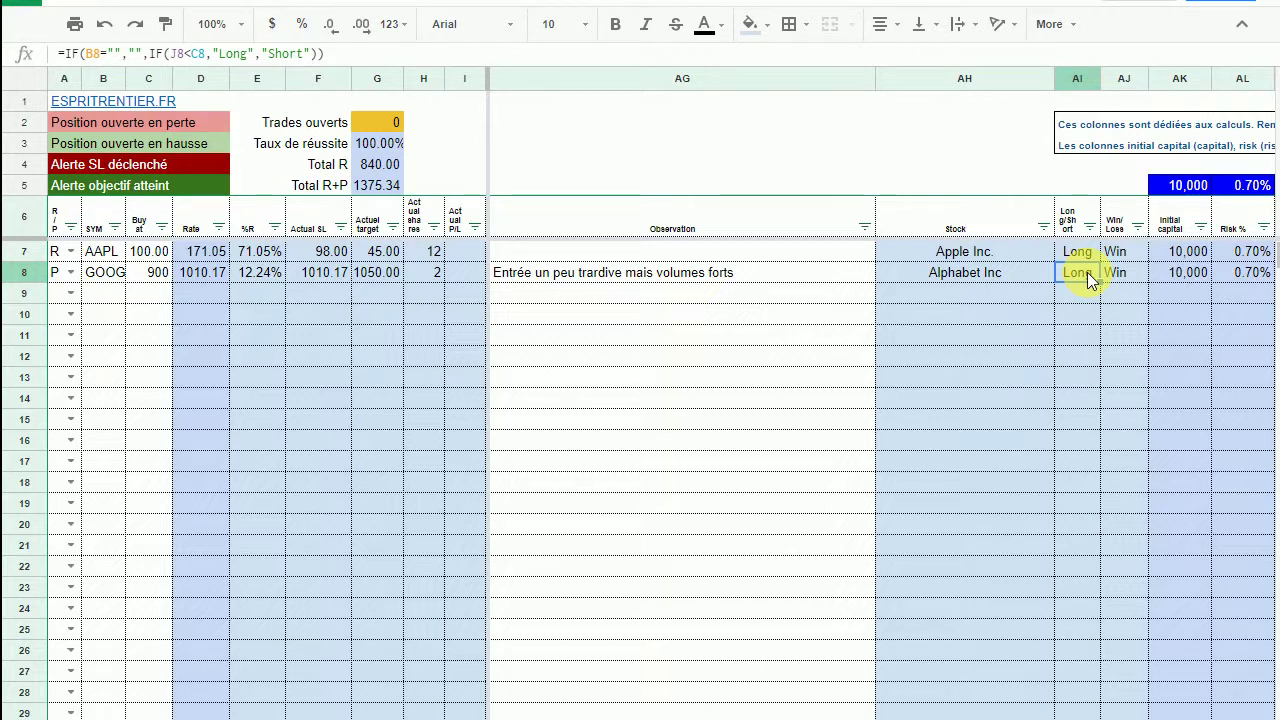
pyautogui.press('Right')
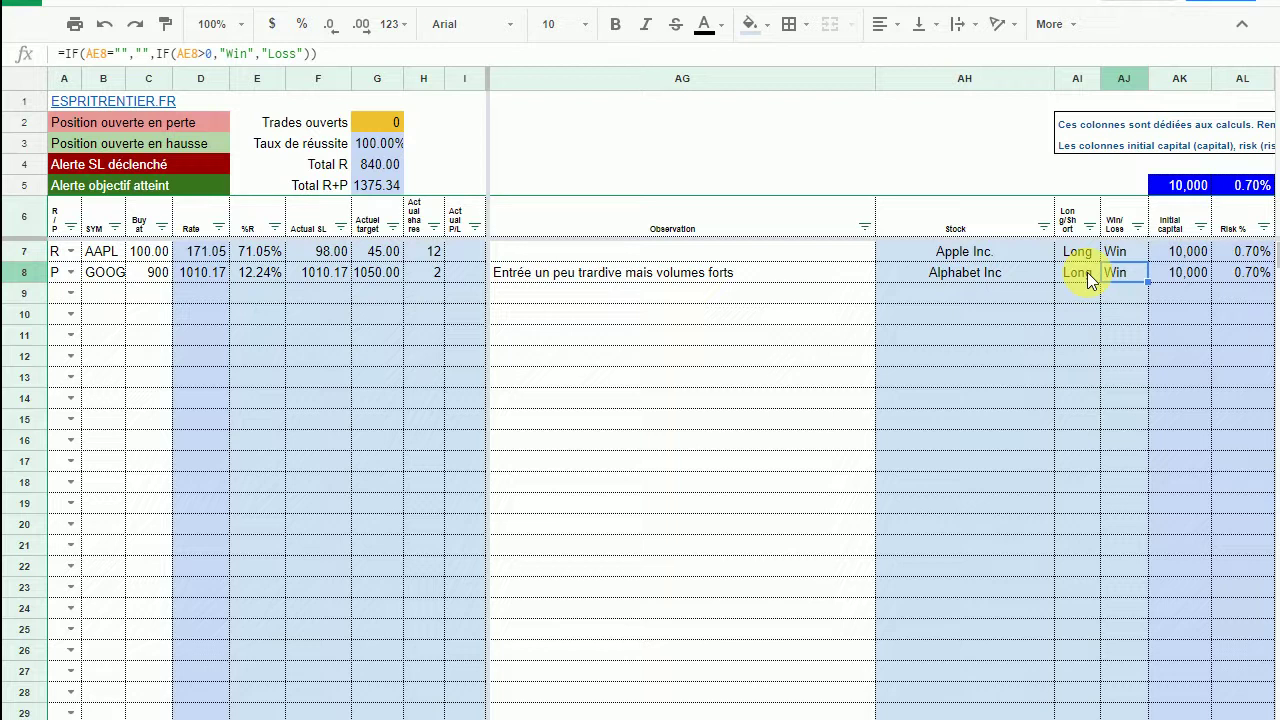
# - Review the GOOG trade's capital and risk cells in row 8 from Initial capital through Max single trade
pyautogui.press('Right')
pyautogui.press('Right')
pyautogui.press('Right')
pyautogui.press('Right')
pyautogui.press('Right')
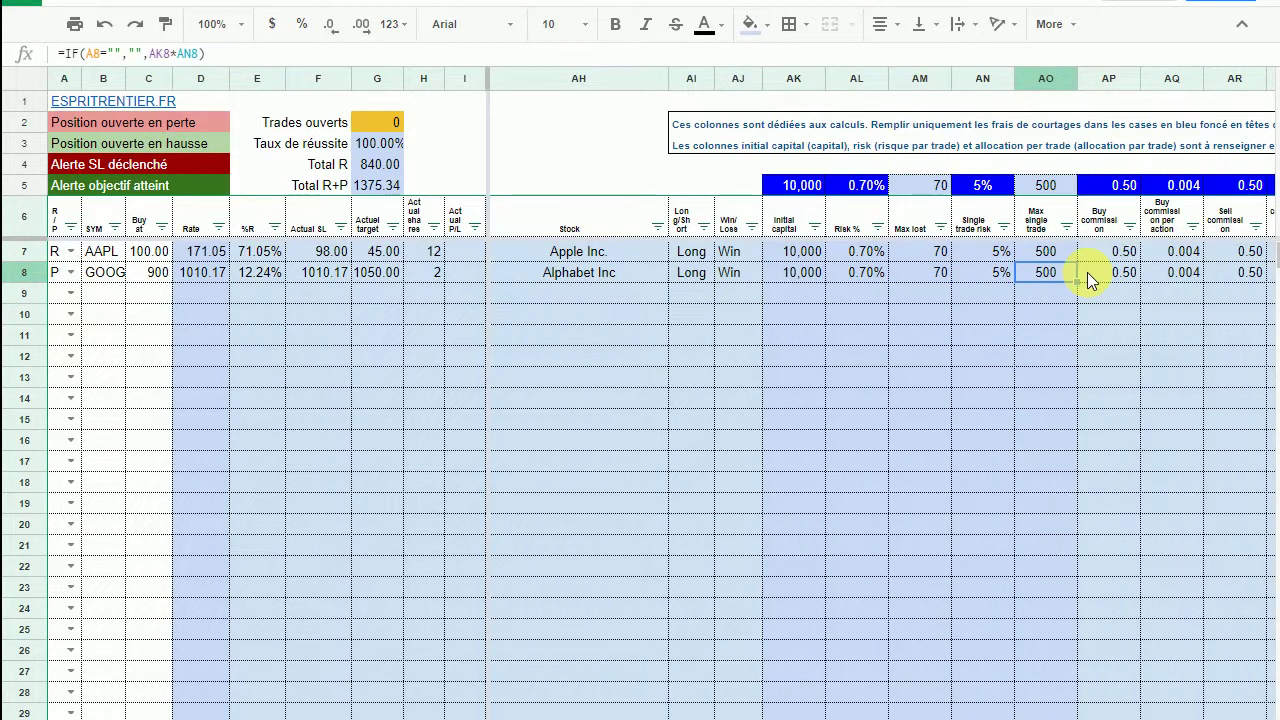
pyautogui.press('Left')
pyautogui.press('Left')
pyautogui.press('Left')
pyautogui.press('Left')
pyautogui.press('Left')
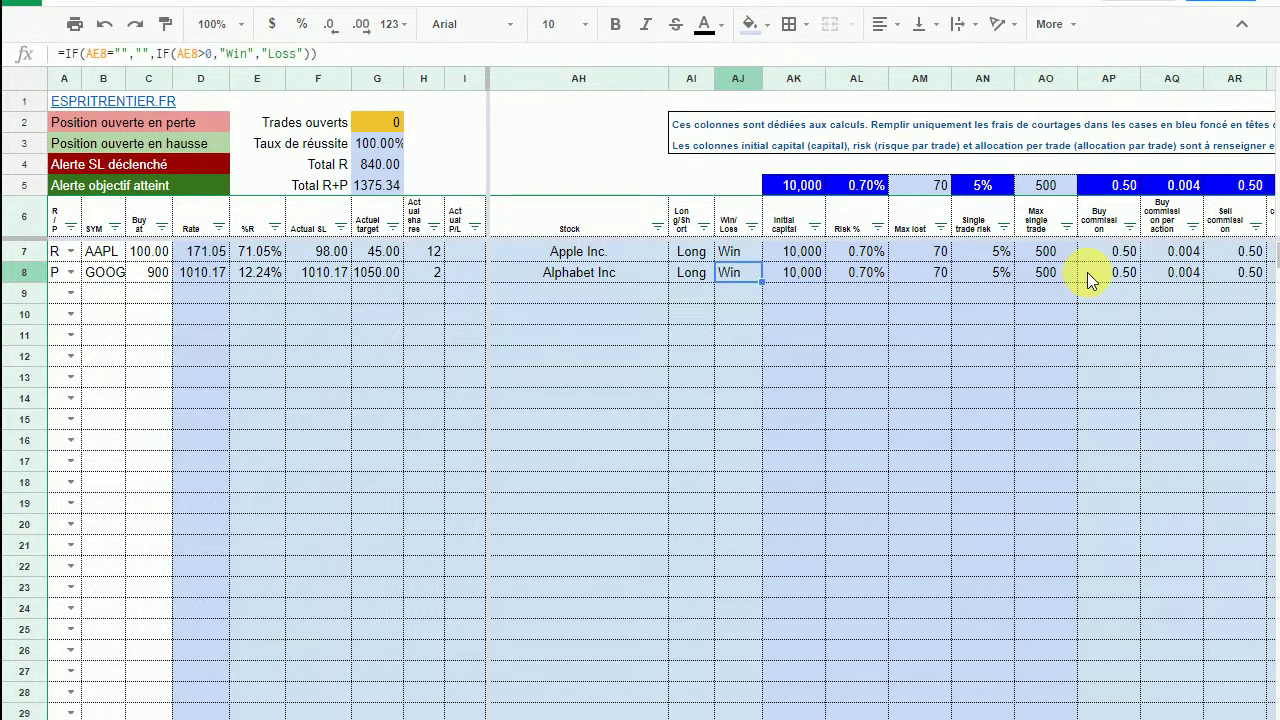
# - Look through the GOOG trade's commission, exchange cost, Winner, Looser and Still open cells in row 8
pyautogui.press('Right')
pyautogui.press('Right')
pyautogui.press('Right')
pyautogui.press('Right')
pyautogui.press('Right')
pyautogui.press('Right')
pyautogui.press('Right')
pyautogui.press('Right')
pyautogui.press('Right')
pyautogui.press('Right')
pyautogui.press('Right')
pyautogui.press('Right')
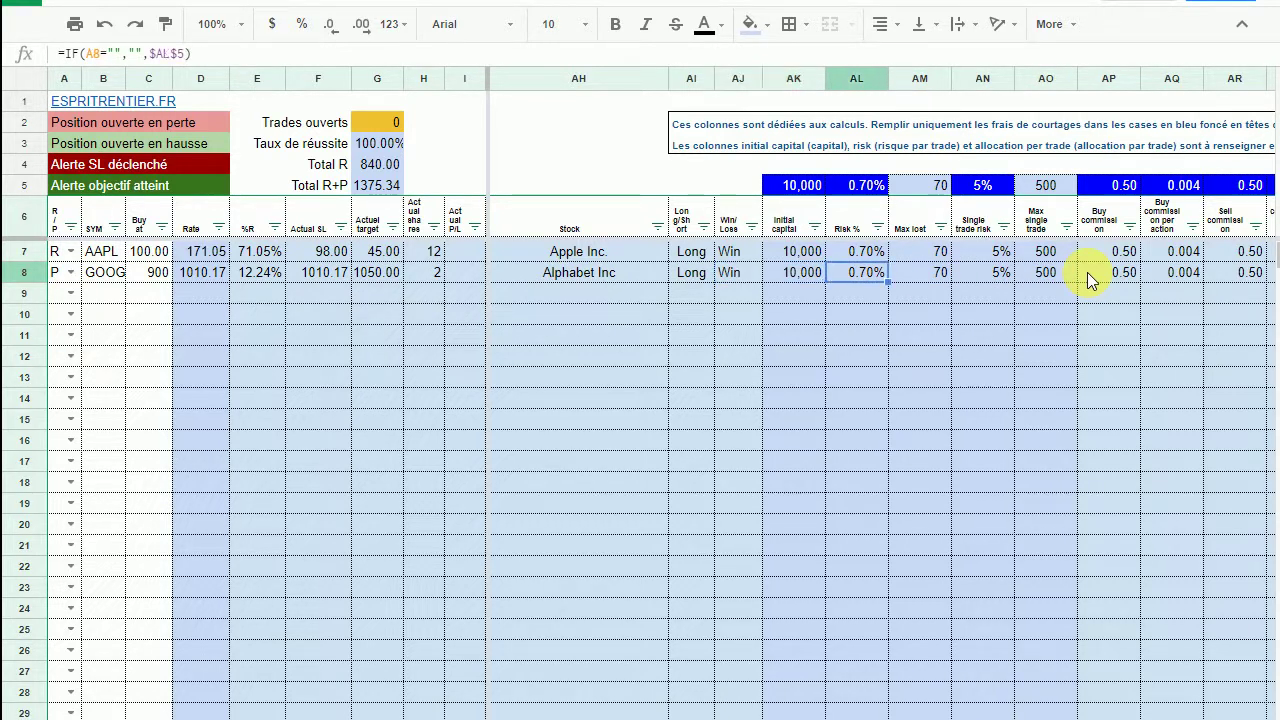
pyautogui.press('Left')
pyautogui.press('Left')
pyautogui.press('Left')
pyautogui.press('Left')
pyautogui.press('Left')
pyautogui.press('Left')
pyautogui.press('Left')
pyautogui.press('Left')
pyautogui.press('Left')
pyautogui.press('Left')
pyautogui.press('Left')
pyautogui.press('Left')
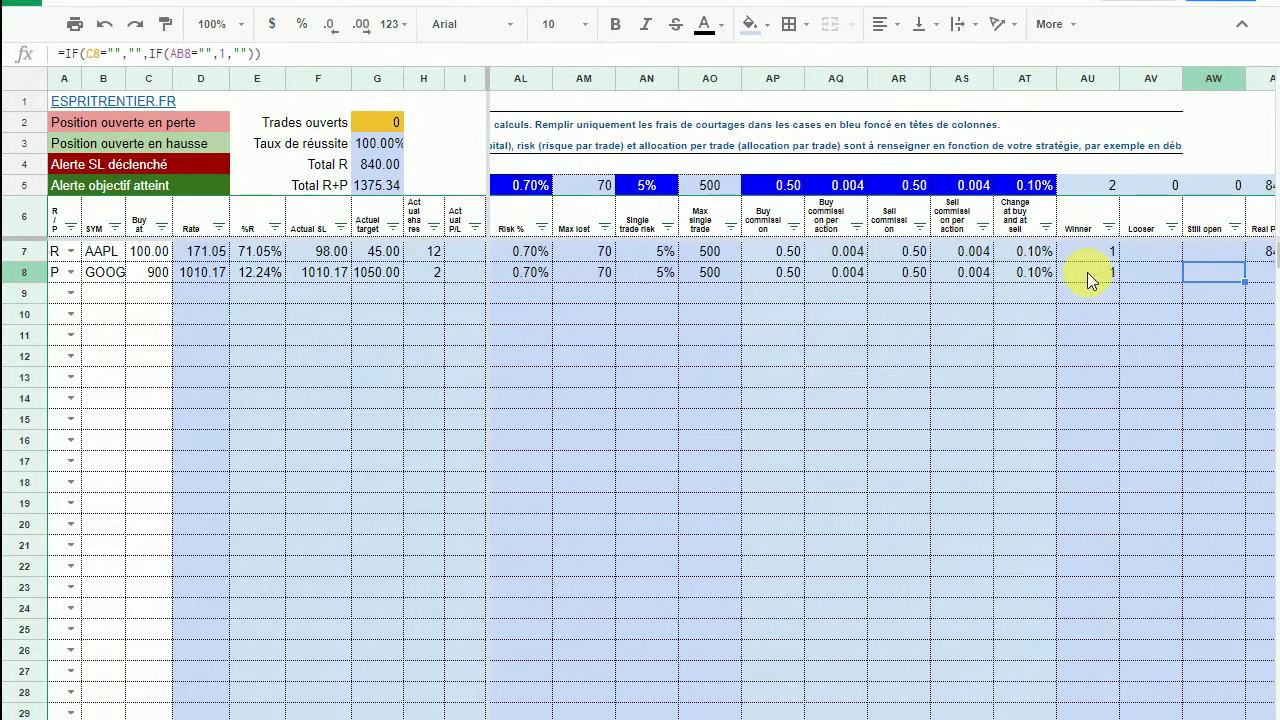
# - Examine the row 5 parameters from Initial capital through Max single trade, and the GOOG trade's Single trade risk formula in row 8
pyautogui.press('Up')
pyautogui.press('Up')
pyautogui.press('Up')
pyautogui.press('Up')
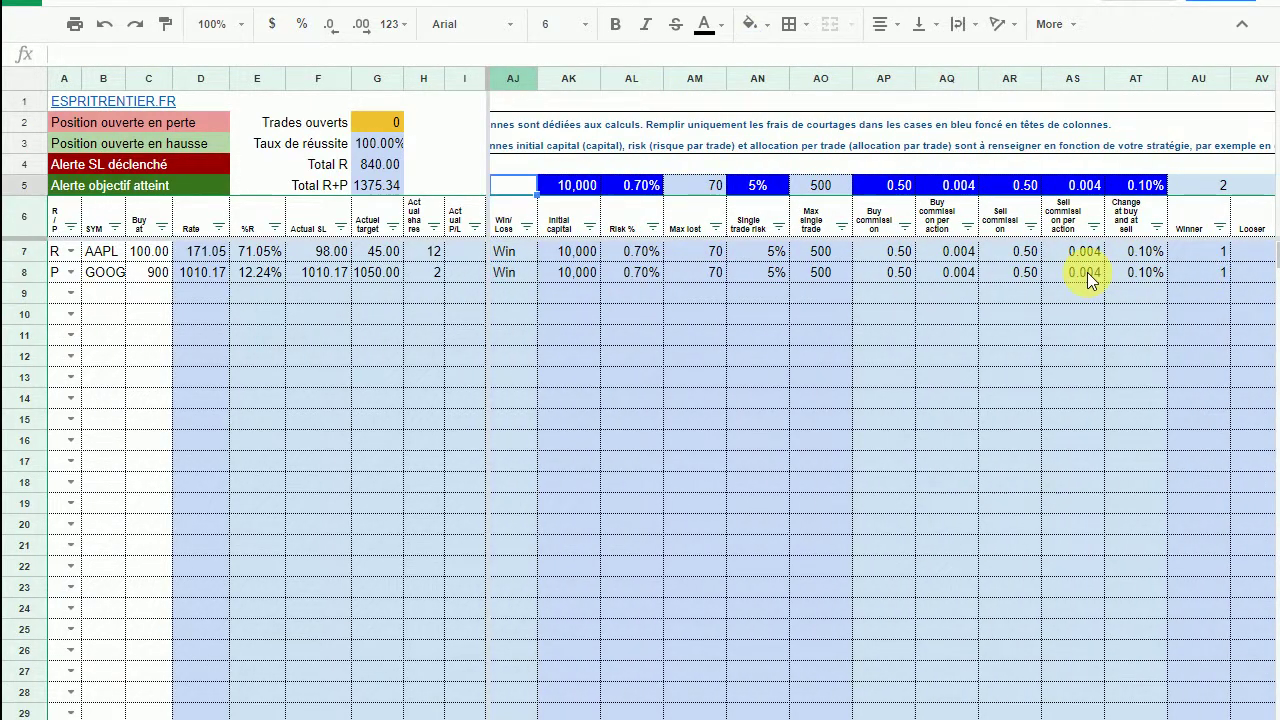
pyautogui.press('Down')
pyautogui.press('Right')
pyautogui.press('Right')
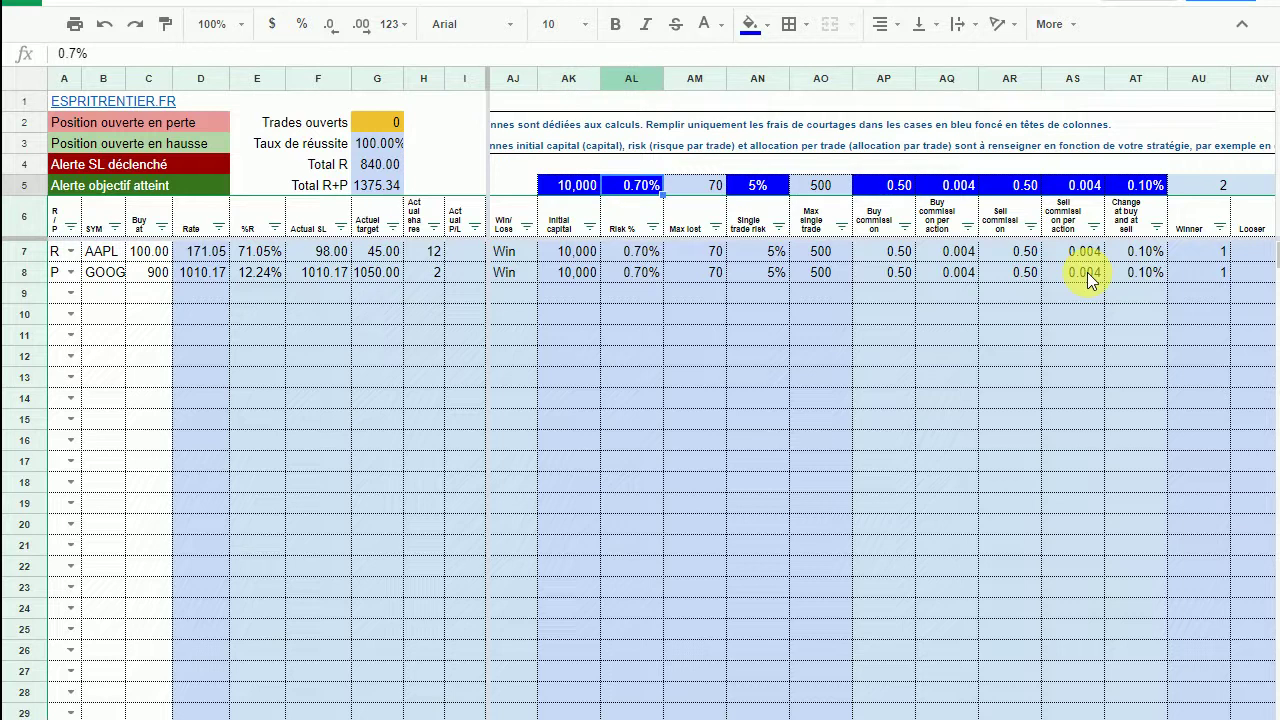
pyautogui.press('Right')
pyautogui.press('Right')
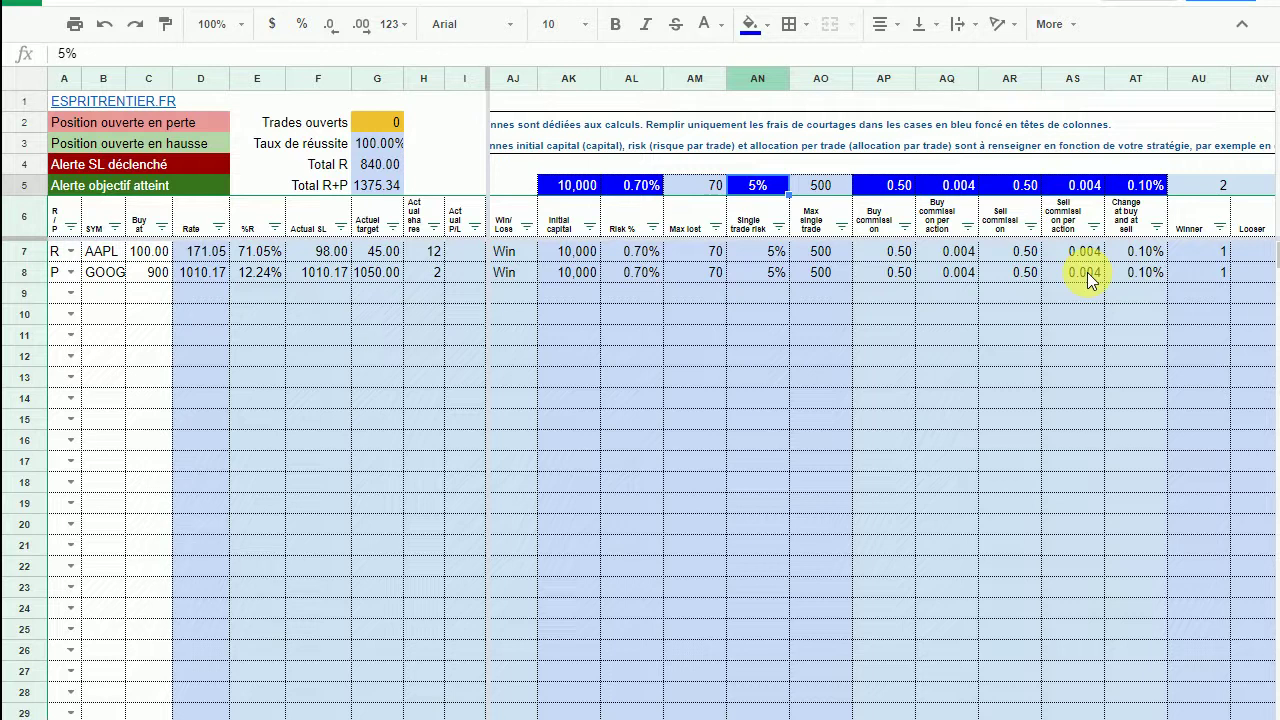
pyautogui.press('Right')
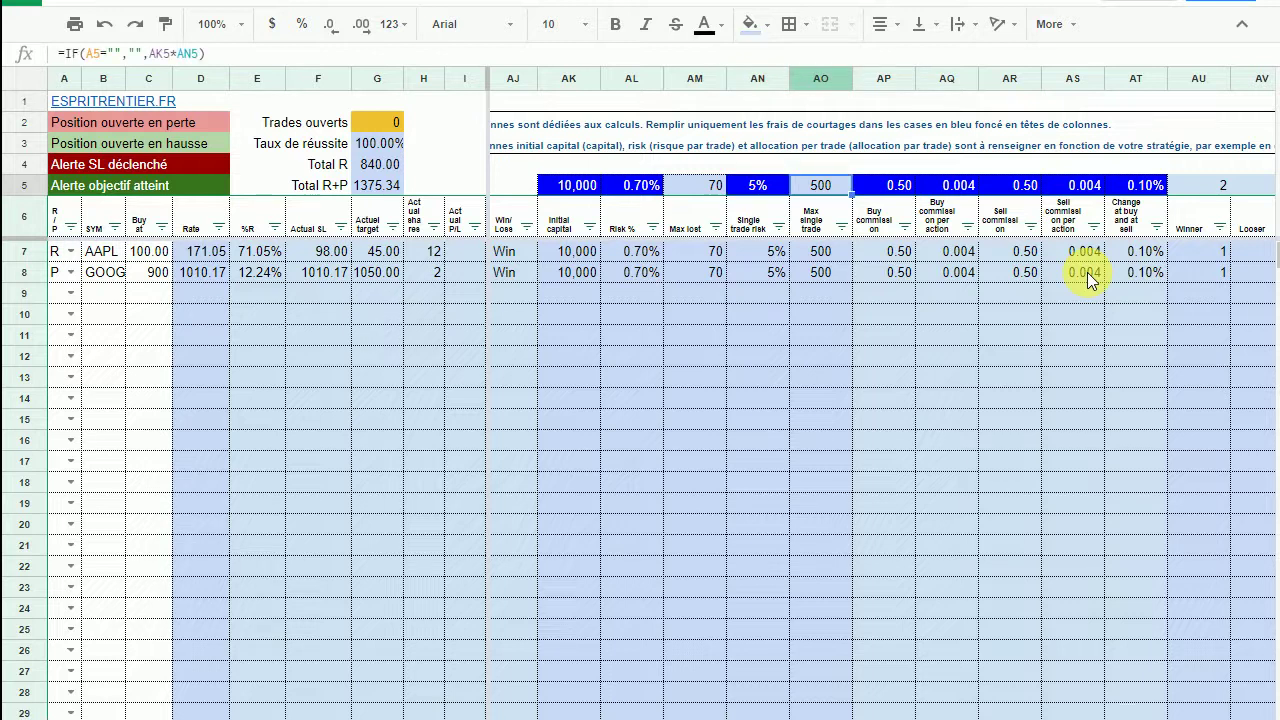
pyautogui.press('Left')
pyautogui.press('Down')
pyautogui.press('Down')
pyautogui.press('Down')
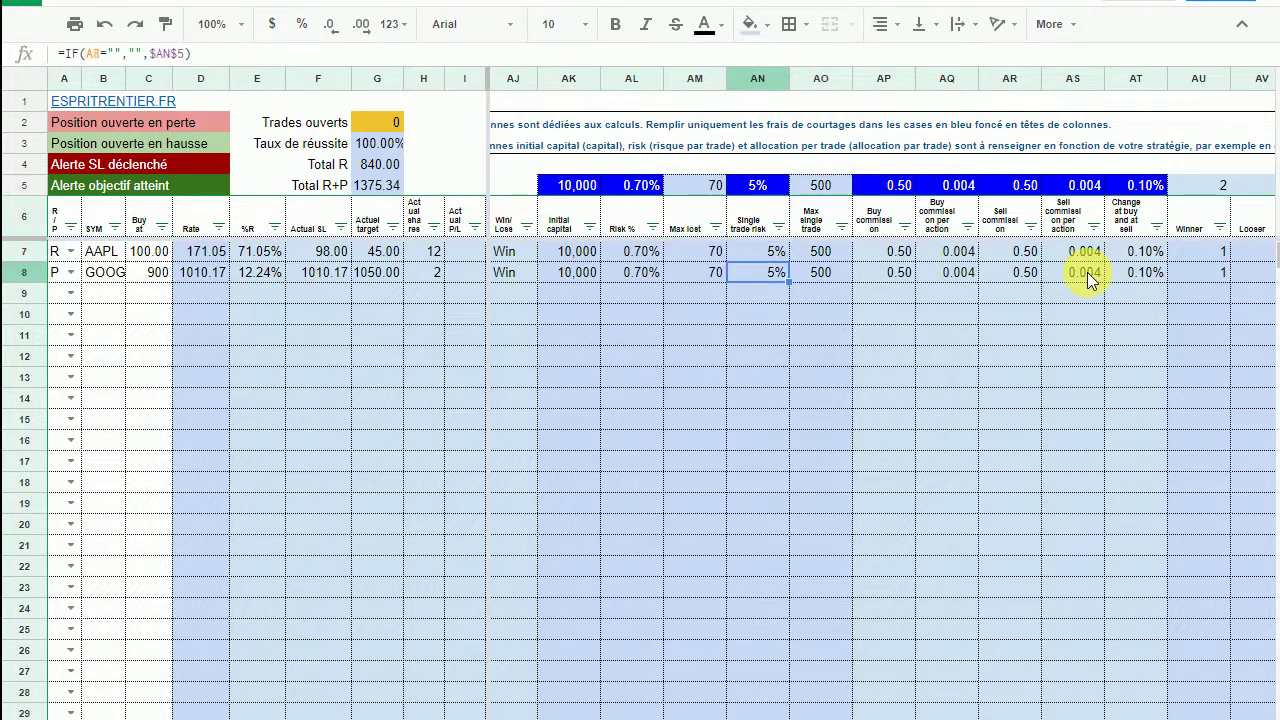